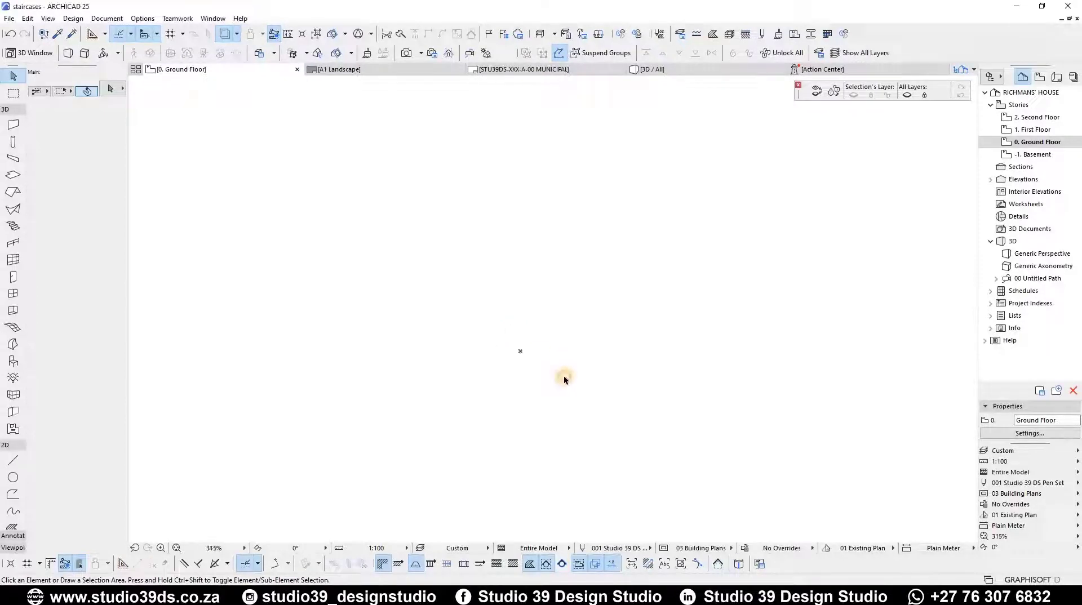
Open the Basement story's floor plan and draw a small circle centred on the project origin.
key("F3")
key("F2")
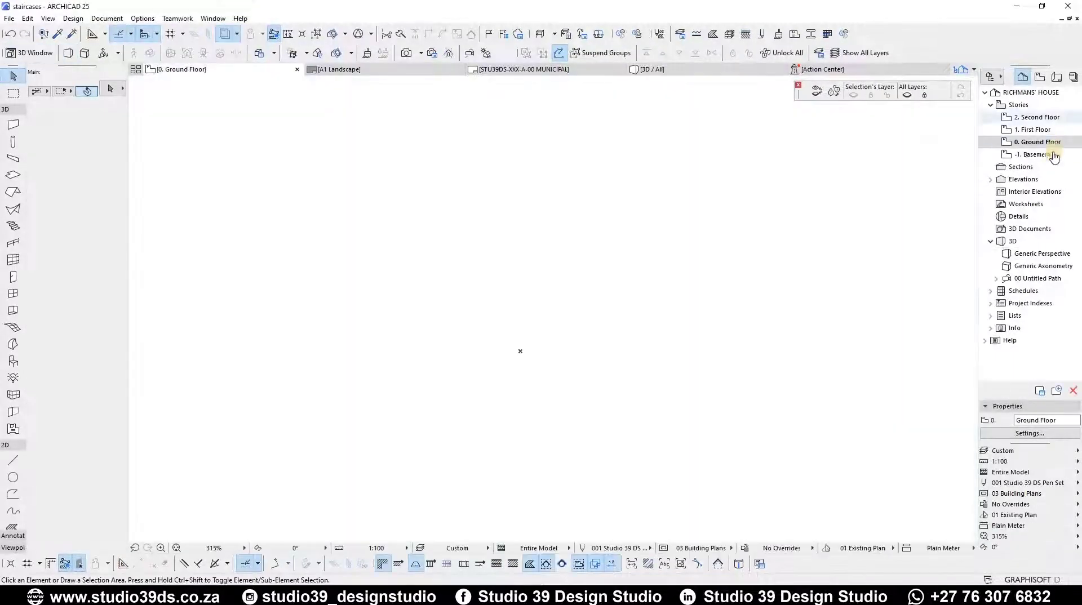
double_click(1044, 158)
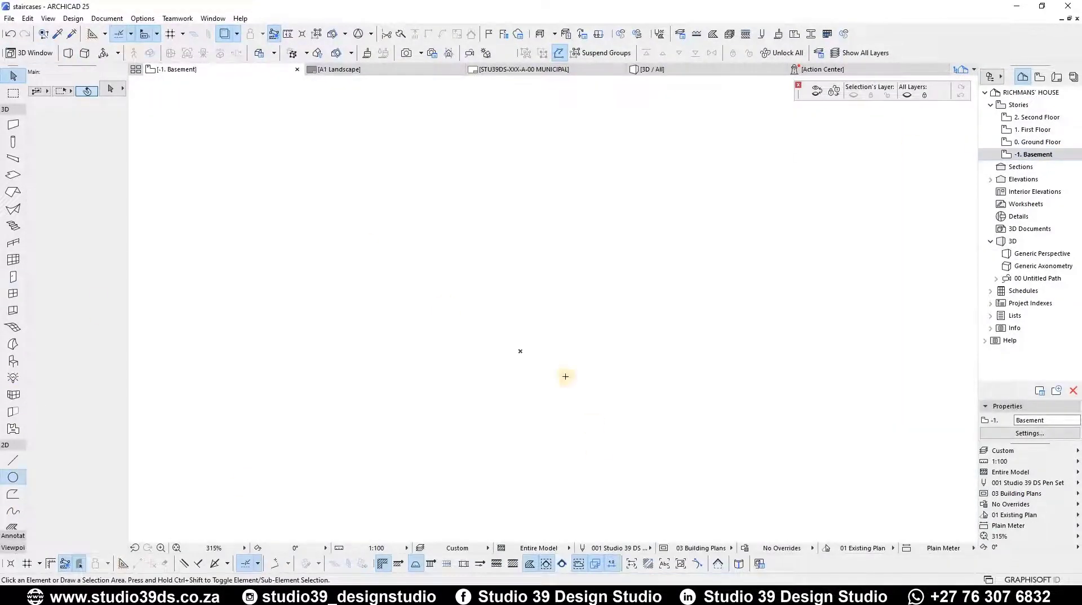
left_click(13, 477)
left_click(543, 300)
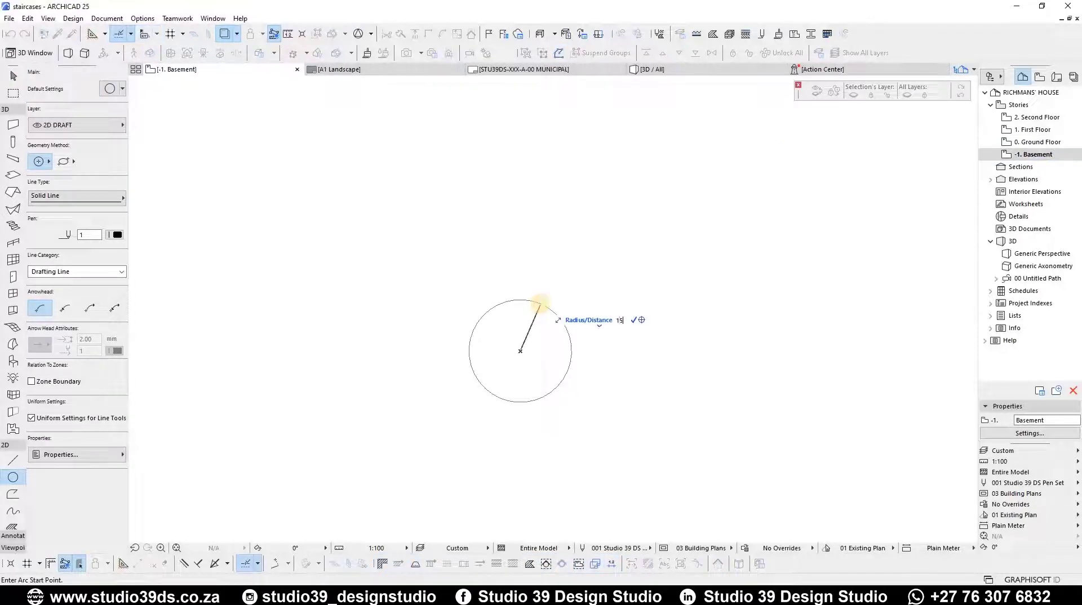
double_click(525, 339)
scroll(525, 341, "up", 2)
key("Escape")
left_click(542, 366)
key("m")
left_click(542, 362)
key("Escape")
key("Escape")
left_click(543, 362)
key("ctrl+shift+d")
left_click(515, 361)
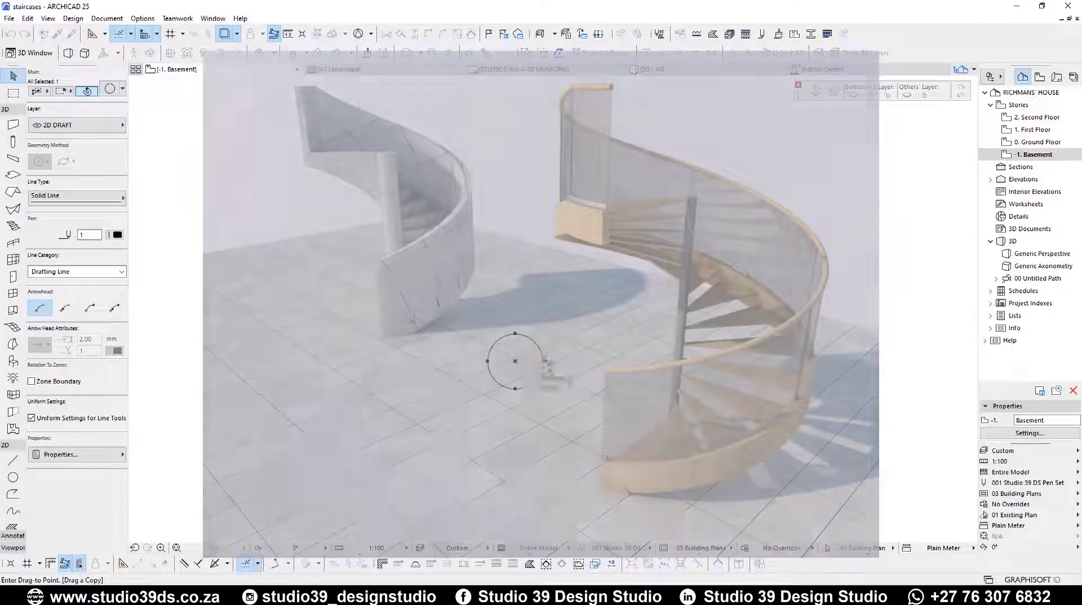
key("Escape")
left_click(543, 362)
key("Escape")
key("ctrl+shift+d")
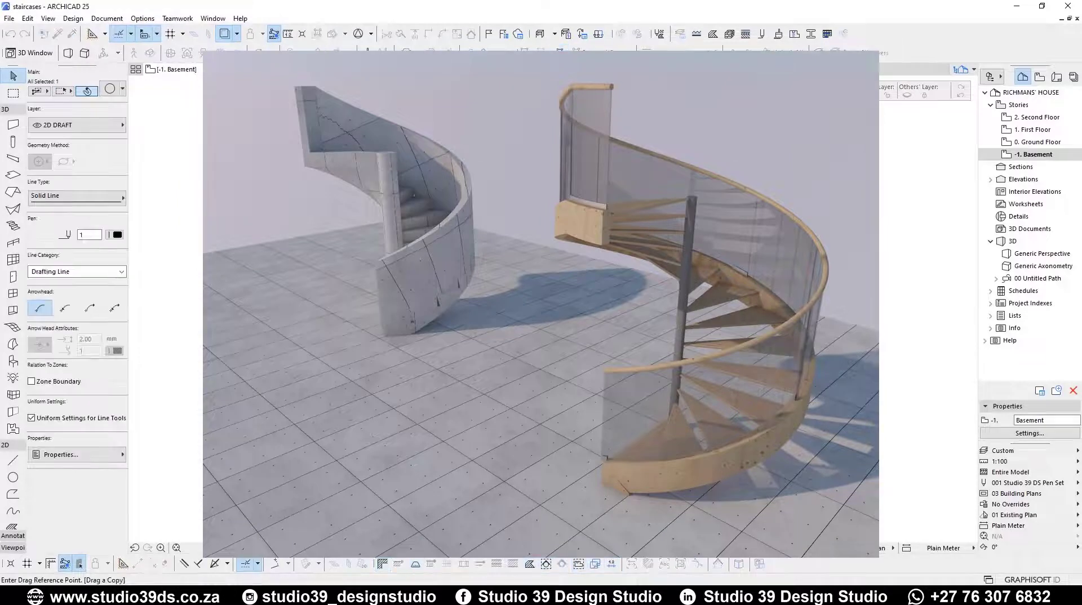
key("Escape")
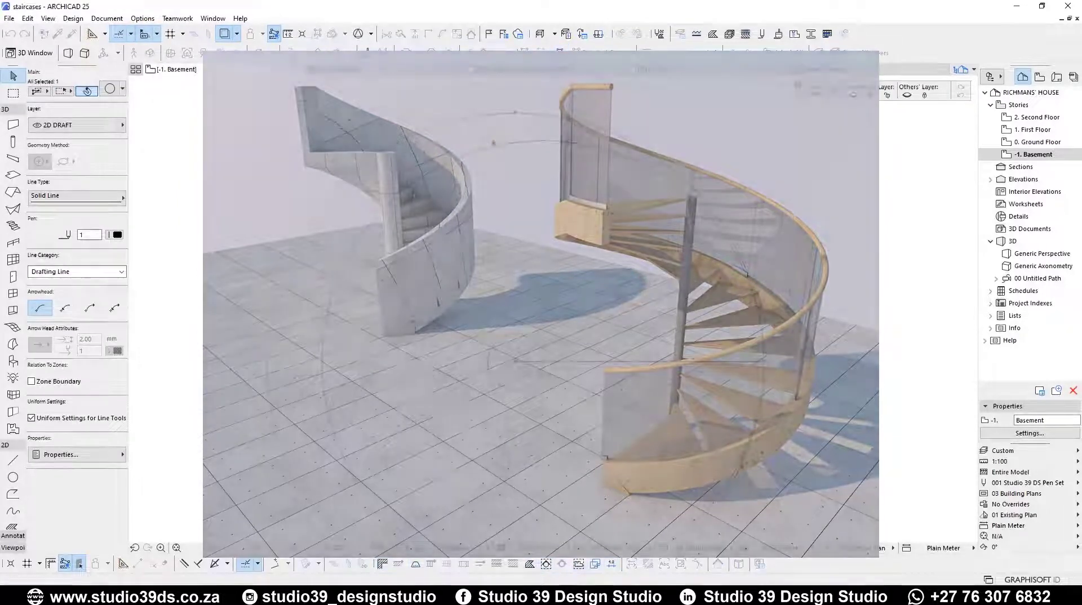
Create a larger concentric circle of about 1350 mm radius around the small one, deleting the surplus geometry.
left_click(492, 169)
left_click(654, 261)
key("Delete")
scroll(609, 261, "down", 3)
Open the Ground Floor plan and show the Basement story as its trace reference.
double_click(1036, 143)
right_click(1031, 155)
left_click(987, 201)
Set up a circular column with the Concrete - Structural building material.
left_click(13, 141)
left_click(91, 199)
left_click(317, 503)
left_click(38, 199)
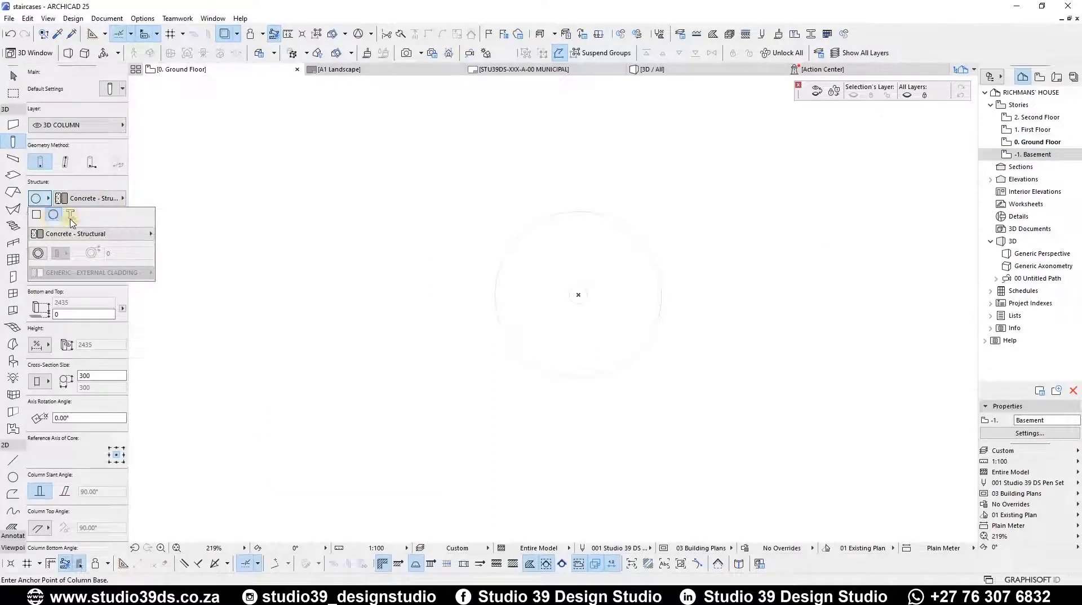
left_click(50, 184)
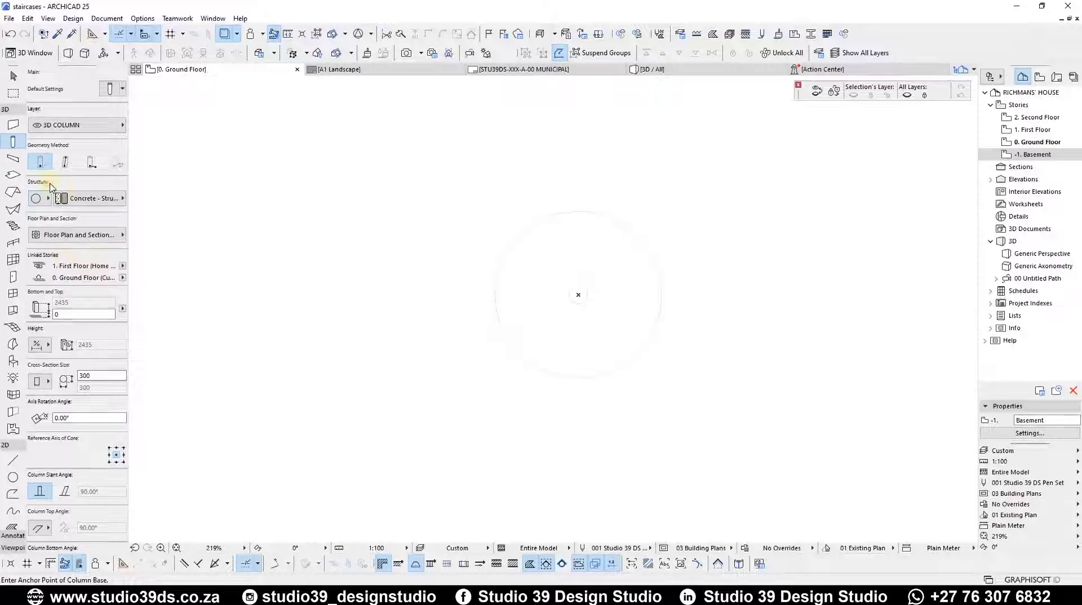
Set the column's core line pen to 4, its uncut, hidden and cross line pens to 1, and disable cover fills.
left_click(55, 235)
left_click(372, 300)
left_click(437, 301)
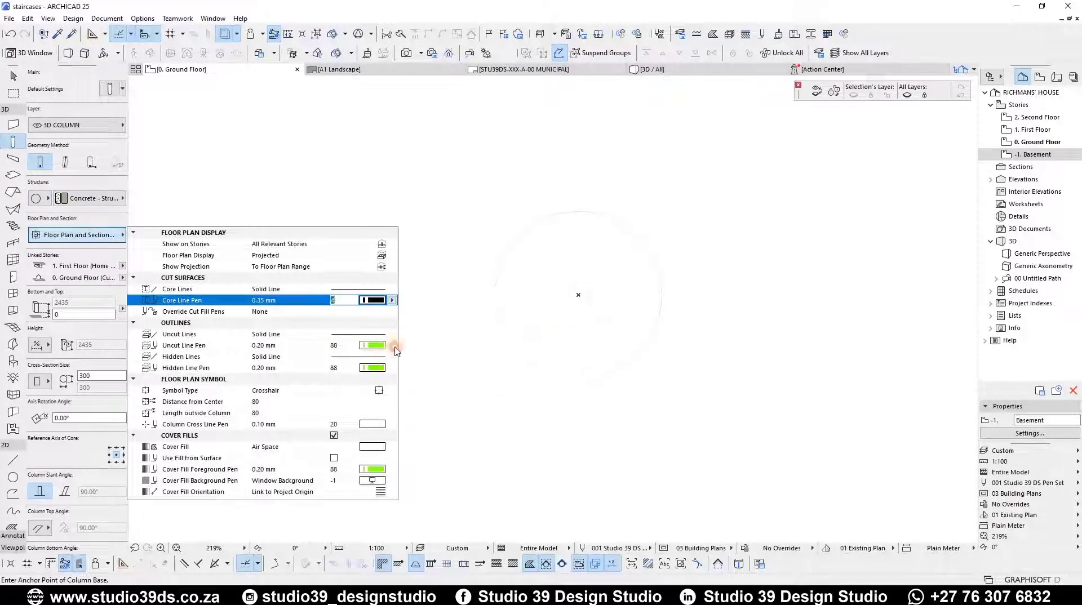
left_click(389, 345)
left_click(402, 344)
left_click(402, 423)
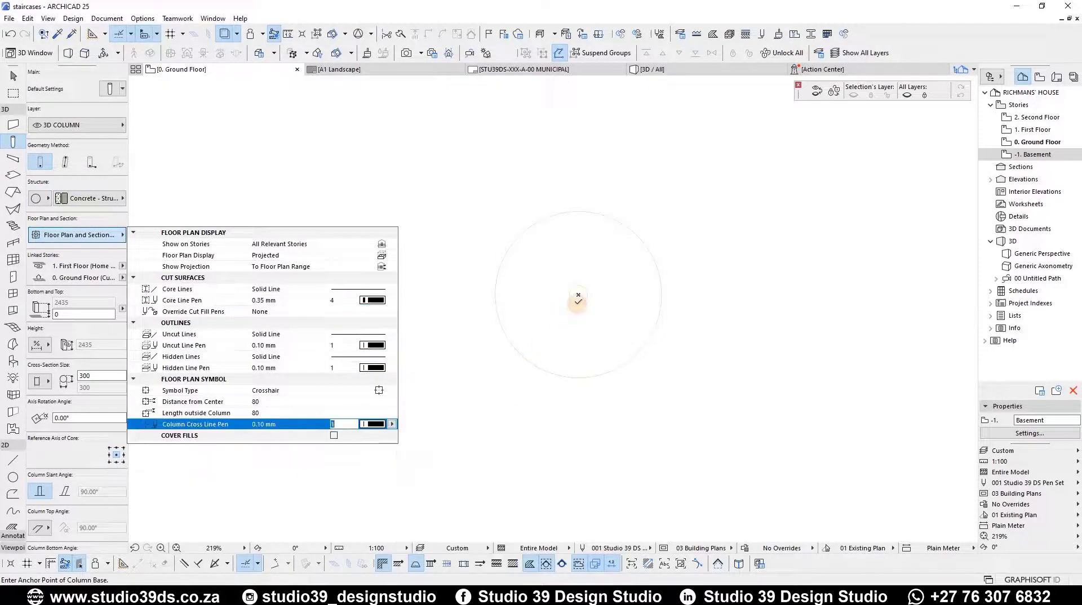
Place the 300 mm round column at the centre of the traced circles on the Ground Floor.
left_click(579, 296)
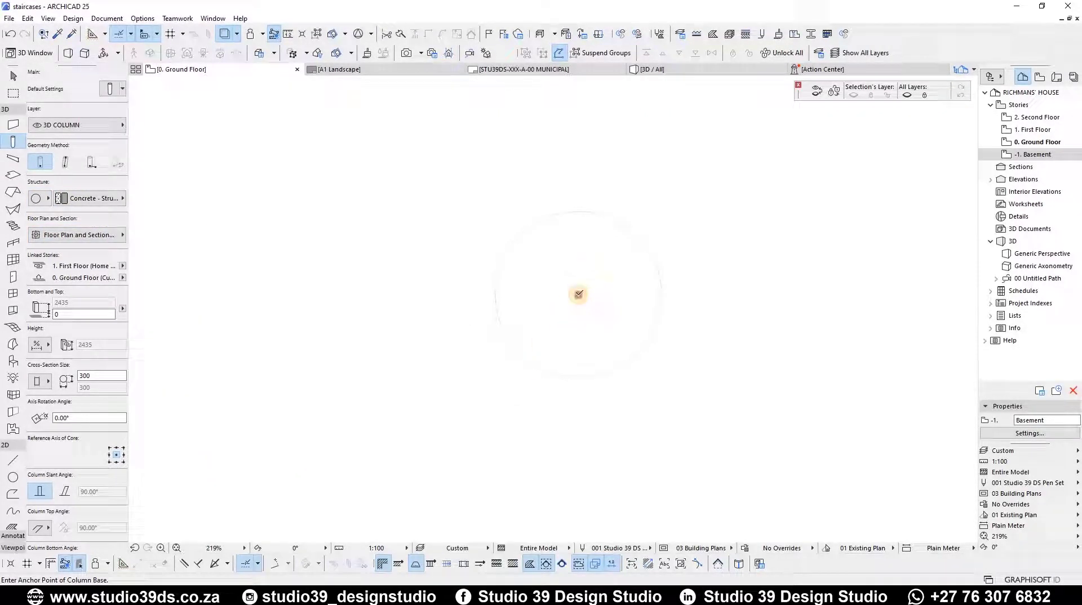
left_click(578, 294)
key("Escape")
Copy the Ground Floor column and paste it in the same position on the First Floor.
left_click_drag(601, 299, 556, 340)
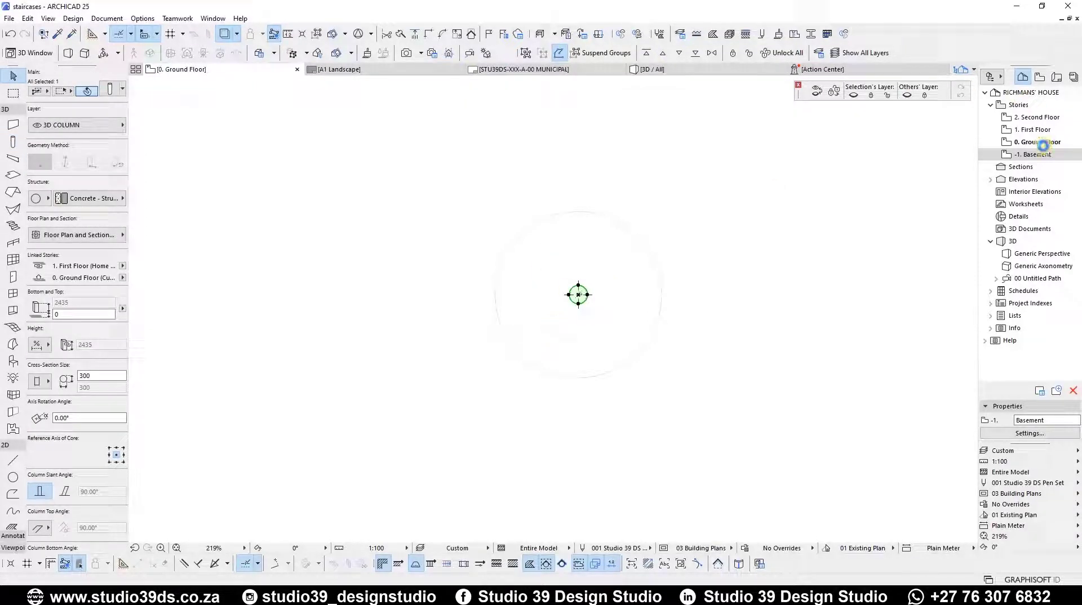
left_click(1043, 142)
left_click(1043, 130)
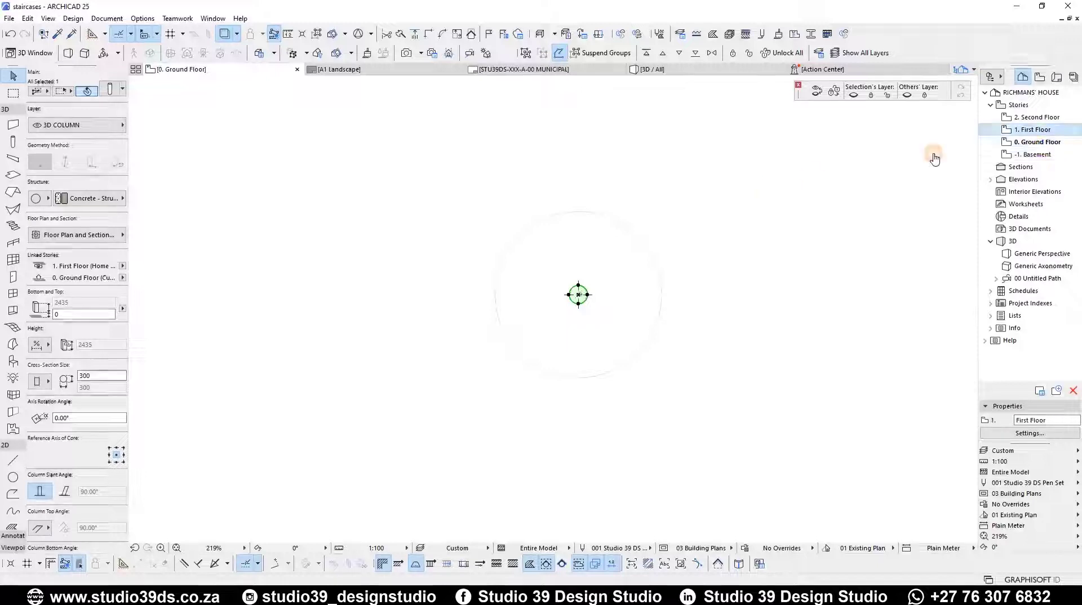
left_click(810, 177)
left_click(661, 295)
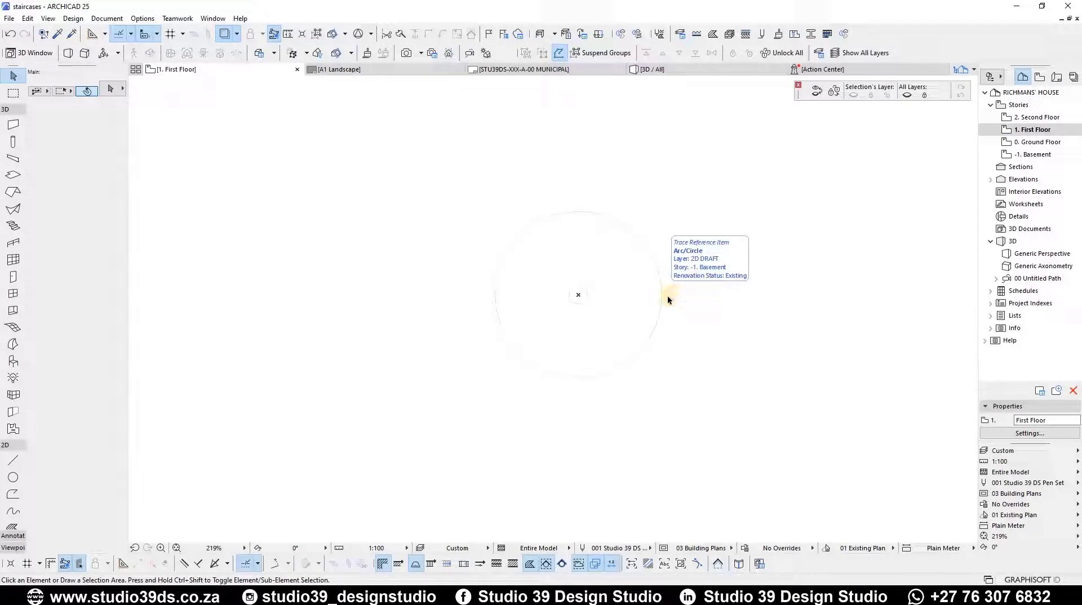
key("ctrl+v")
Adjust the top link offset of both stacked columns in 3D to close the gap between them.
key("F3")
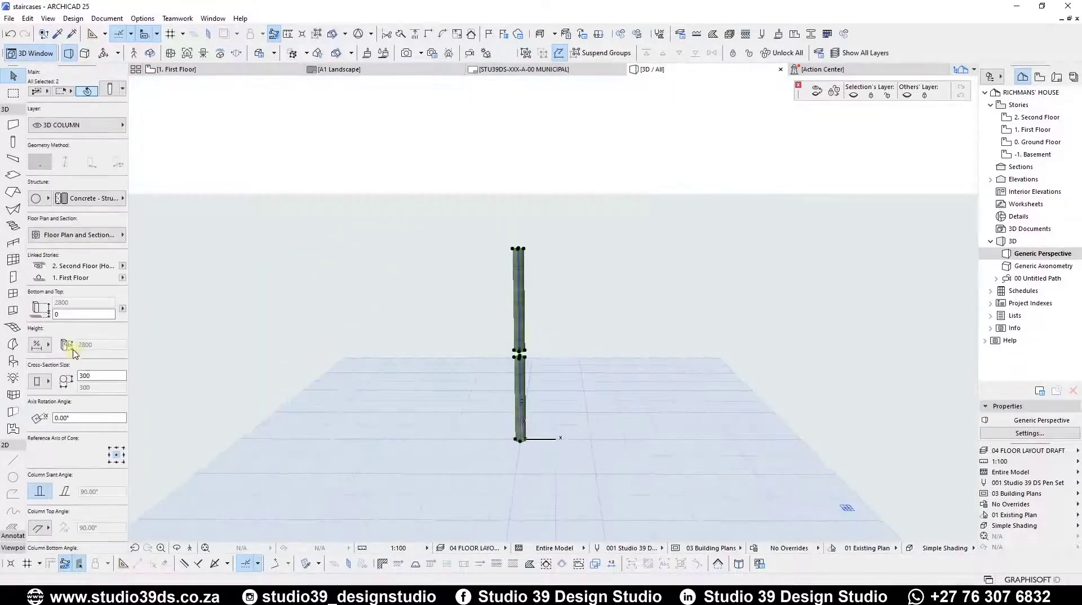
key("ctrl+t")
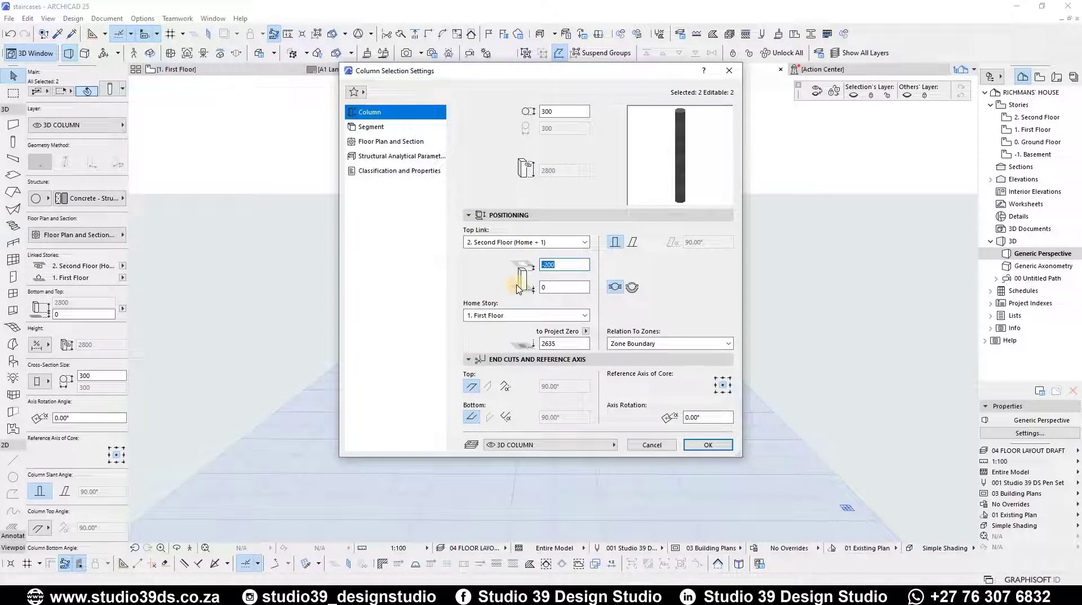
left_click(690, 447)
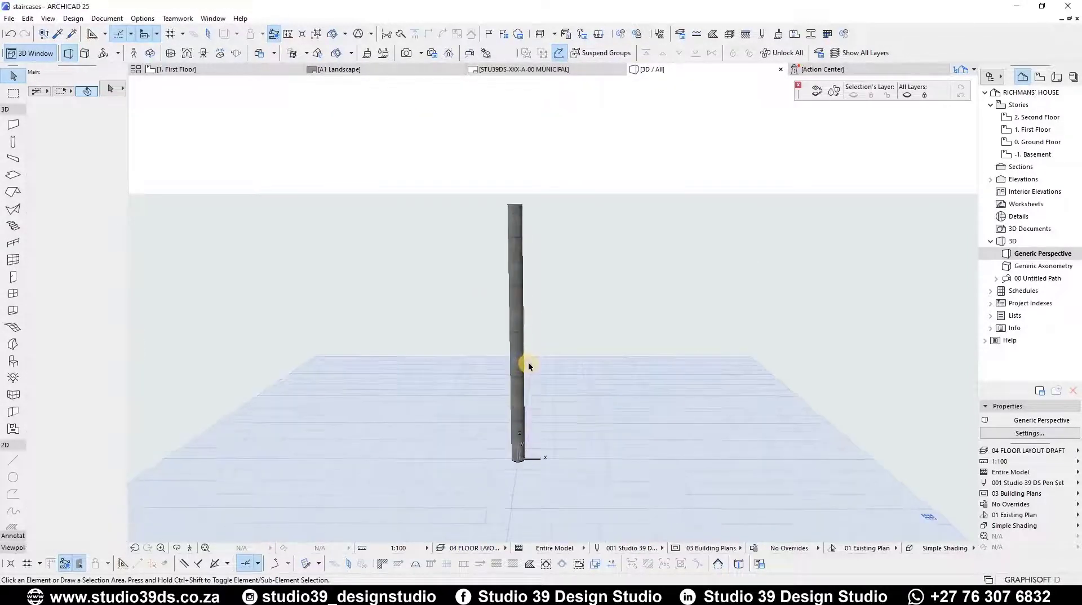
Set up a stair on the First Floor plan using the Concrete Stair - without Finish favorite.
key("F2")
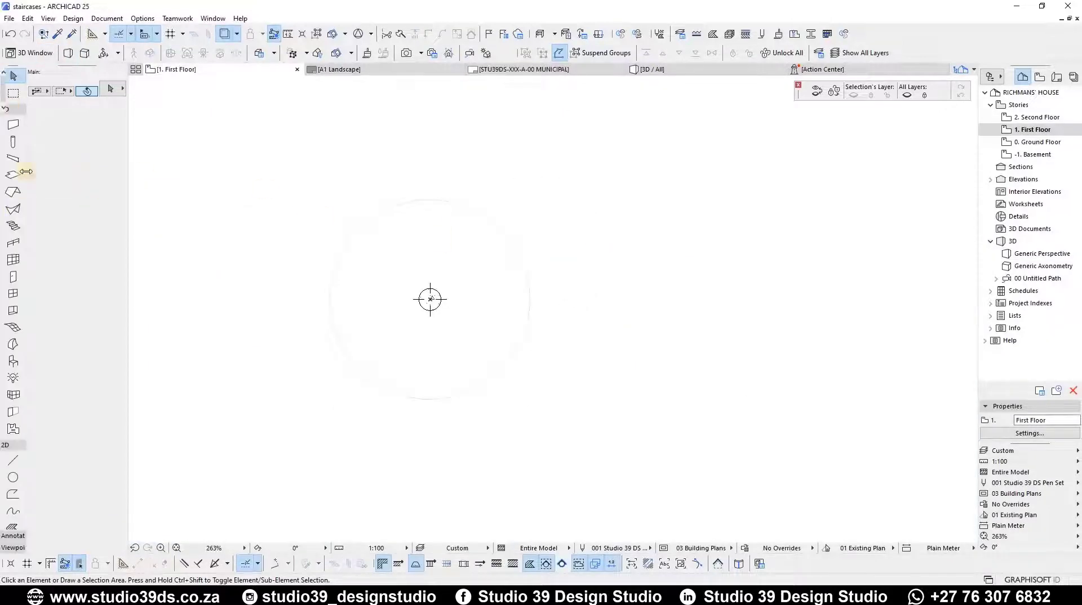
left_click(13, 226)
left_click(83, 124)
left_click(121, 89)
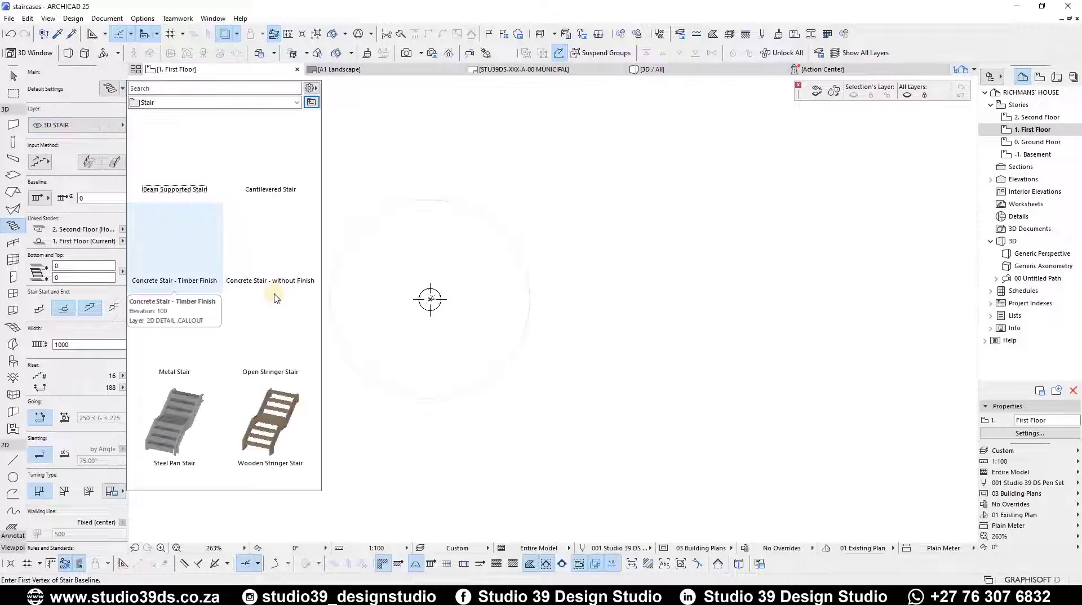
left_click(256, 244)
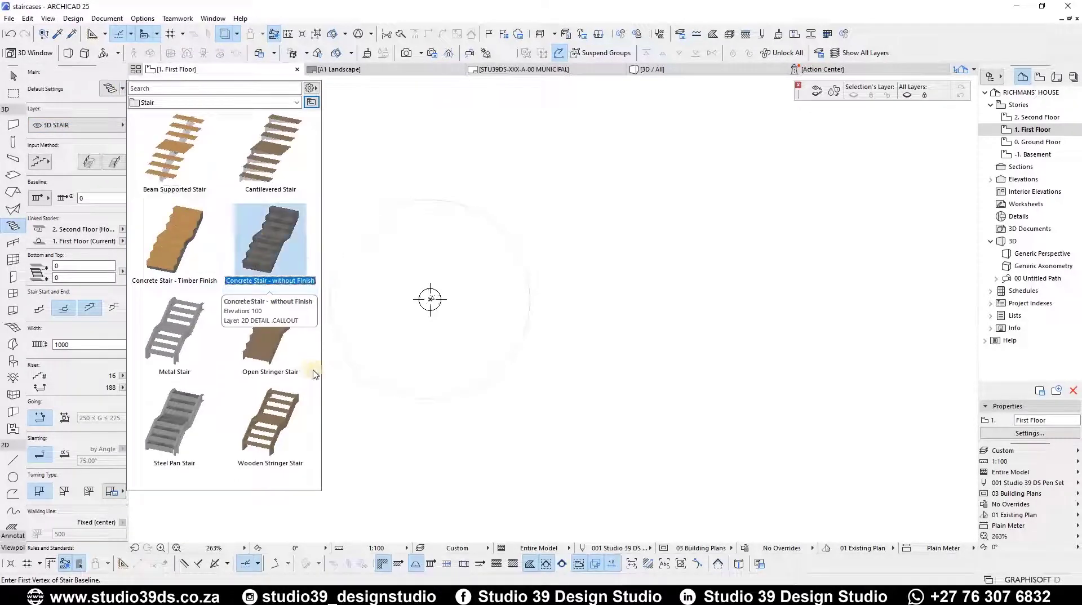
left_click(256, 248)
Assign the new stair to the 3D STAIR layer and set its baseline to the right side.
left_click(92, 125)
left_click(89, 125)
left_click(74, 125)
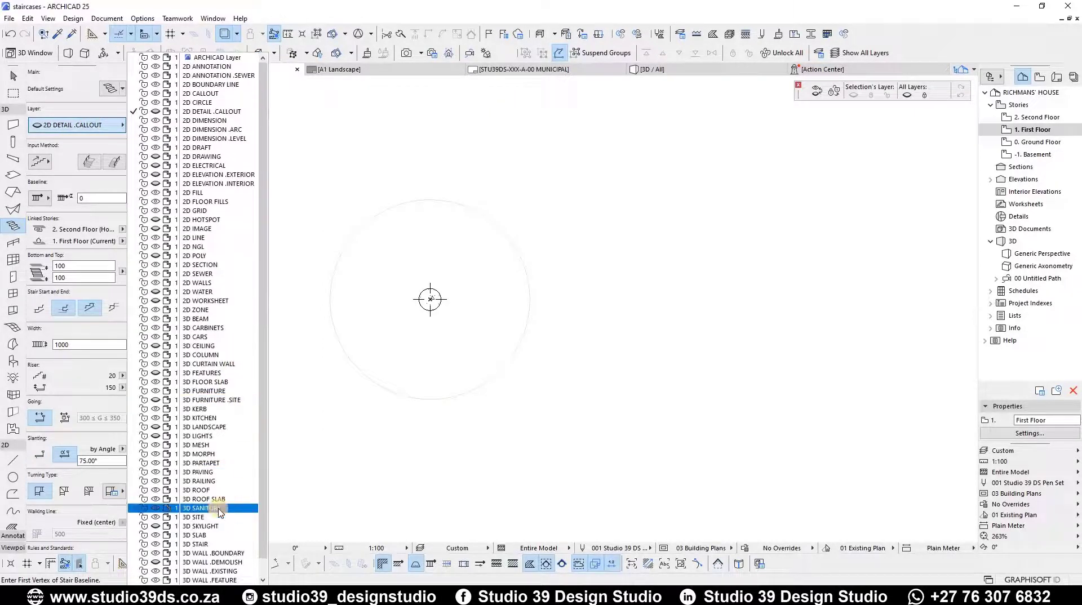
left_click(200, 544)
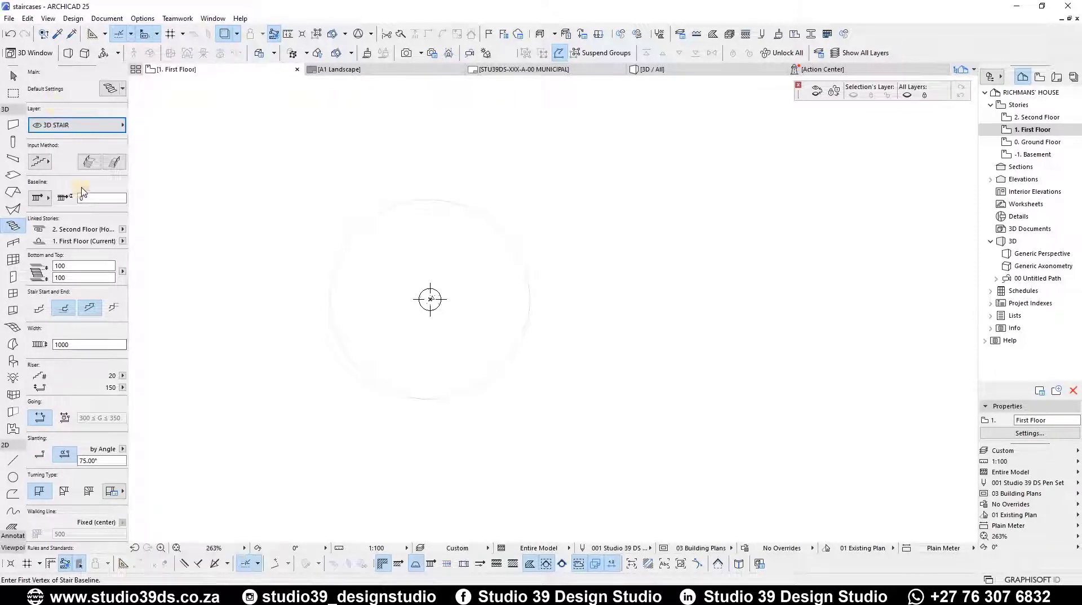
left_click(40, 197)
left_click(89, 196)
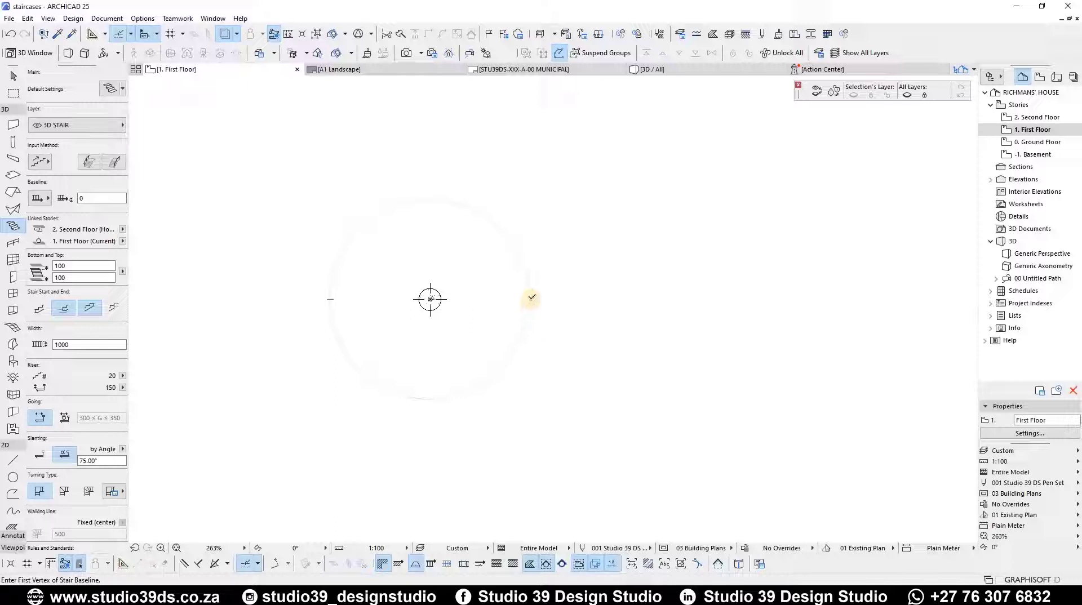
Draw a spiral stair counterclockwise from the outer circle's edge, with its arc centre at the column and sweeping almost a full turn.
left_click(530, 296)
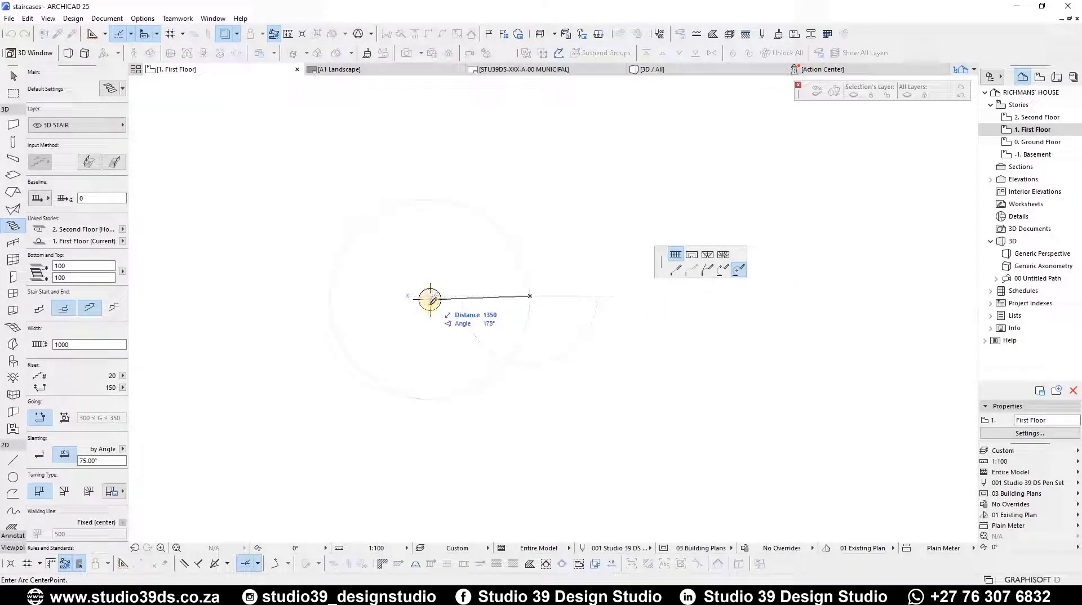
scroll(430, 308, "up", 1)
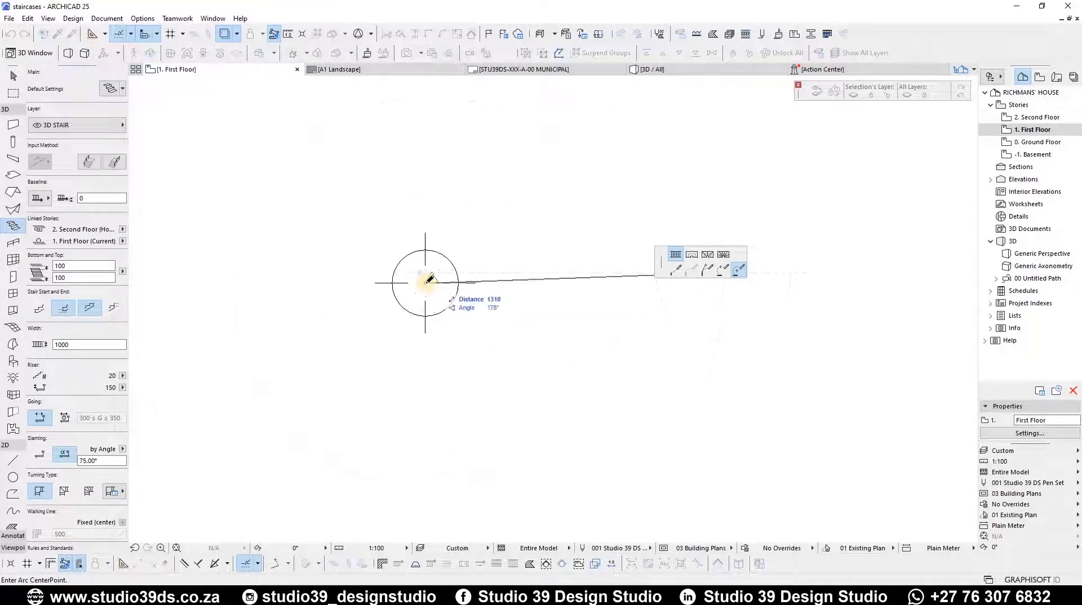
left_click(425, 283)
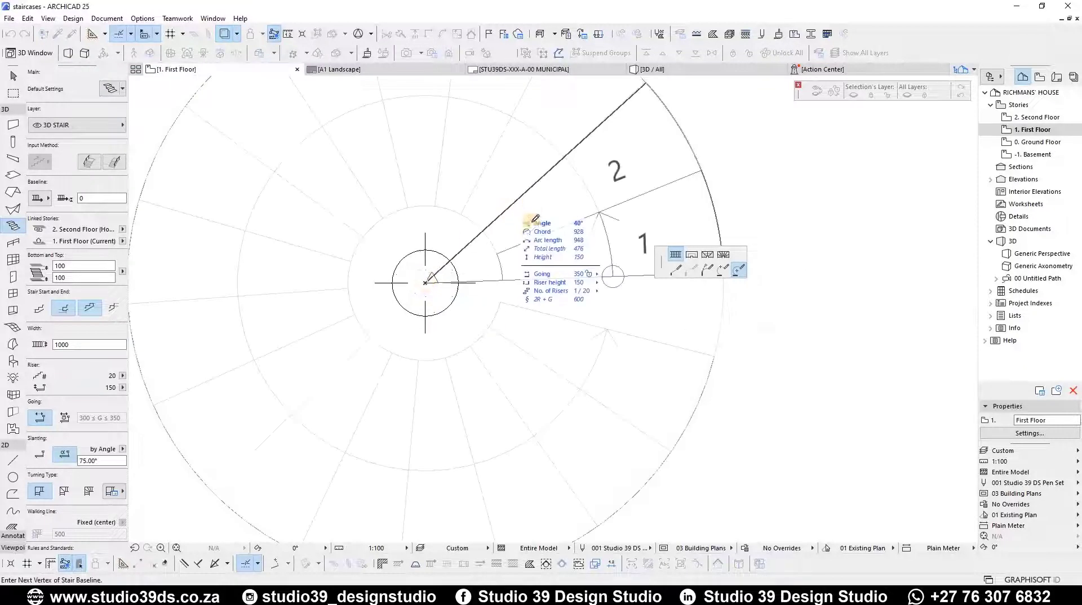
scroll(532, 236, "down", 3)
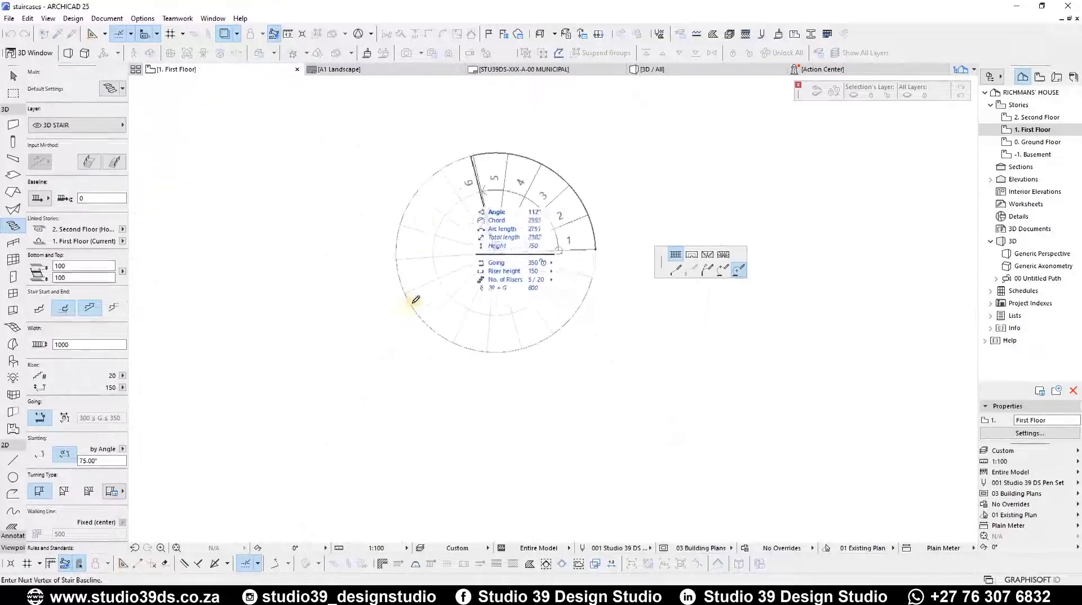
double_click(593, 277)
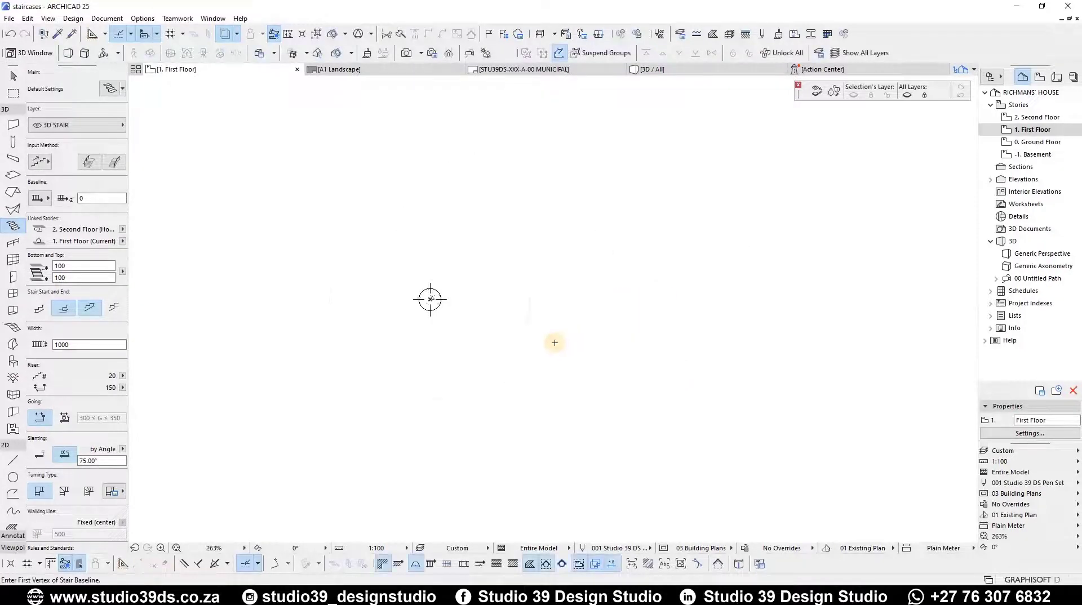
Open the spiral stair's settings and choose a black pen for the floor plan symbol's fill foreground.
double_click(490, 274)
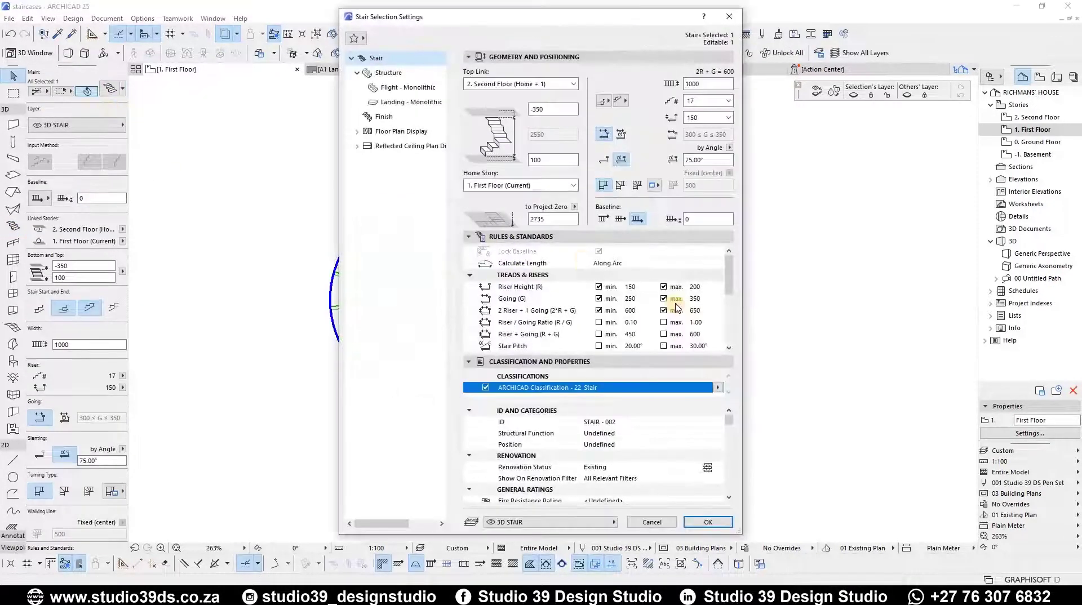
left_click(389, 72)
left_click(407, 87)
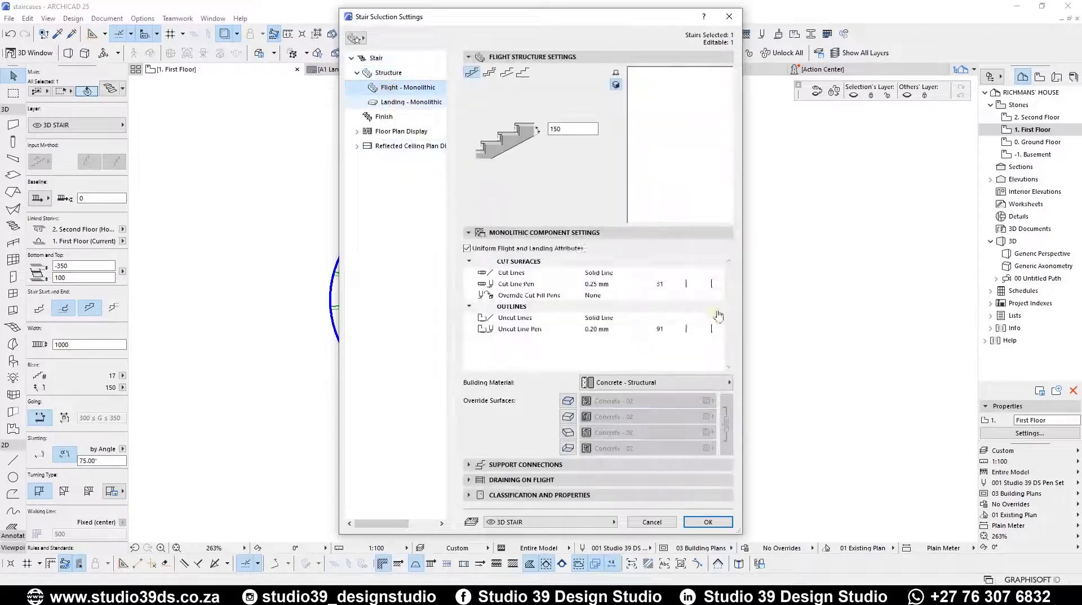
left_click(510, 464)
left_click(495, 235)
left_click(395, 102)
left_click(394, 131)
left_click(724, 410)
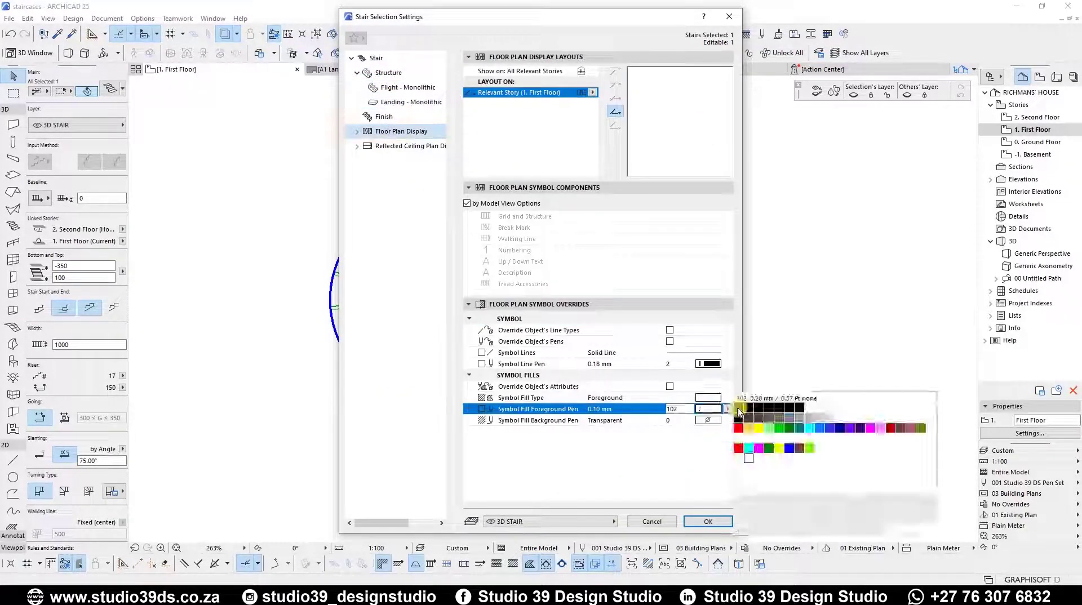
Change the line pens of the stair's floor plan grid and structure to black.
left_click(401, 146)
left_click(697, 279)
scroll(690, 329, "down", 2)
left_click(719, 437)
left_click(729, 439)
scroll(699, 459, "down", 1)
left_click(718, 449)
scroll(720, 459, "down", 3)
left_click(719, 425)
left_click(692, 459)
Set black pens for the stair's break mark, walking line, numbering and text symbols, with description text pen 1, and apply the settings.
left_click(397, 160)
left_click(698, 234)
left_click(700, 271)
left_click(400, 175)
left_click(698, 346)
left_click(394, 190)
left_click(403, 205)
left_click(707, 521)
left_click(559, 338)
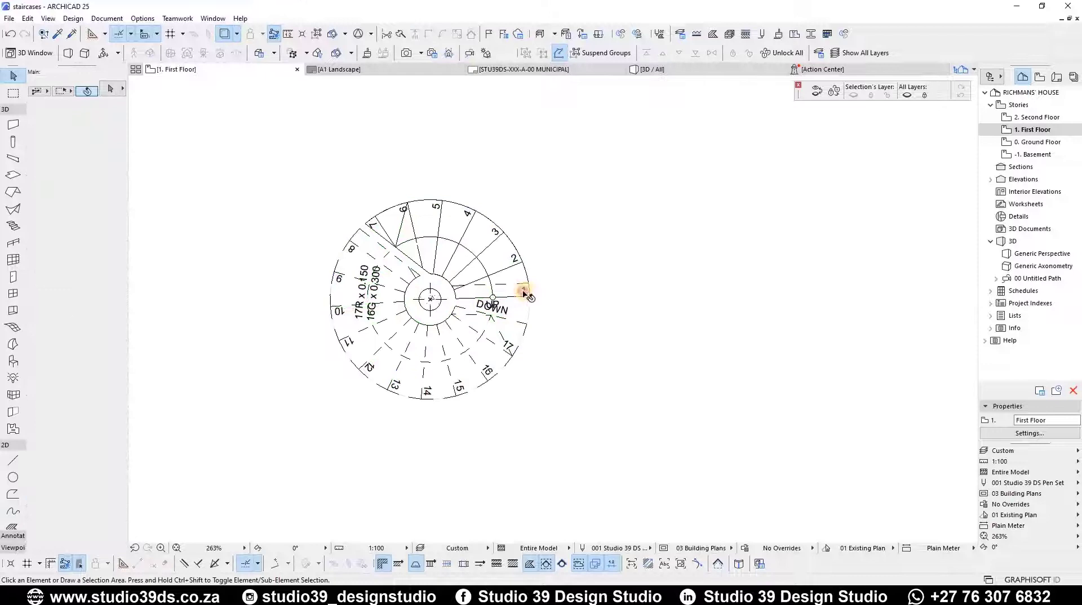
Show the spiral stair in 3D and set its home story to 0. Ground Floor in the stair settings.
left_click(541, 297)
key("F3")
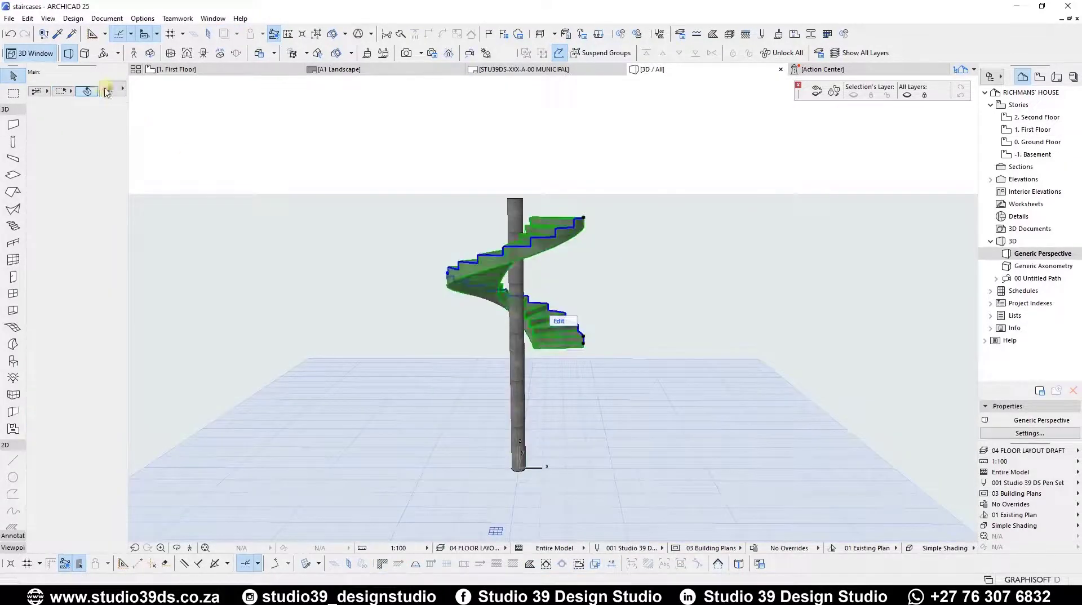
left_click(106, 88)
key("ctrl+t")
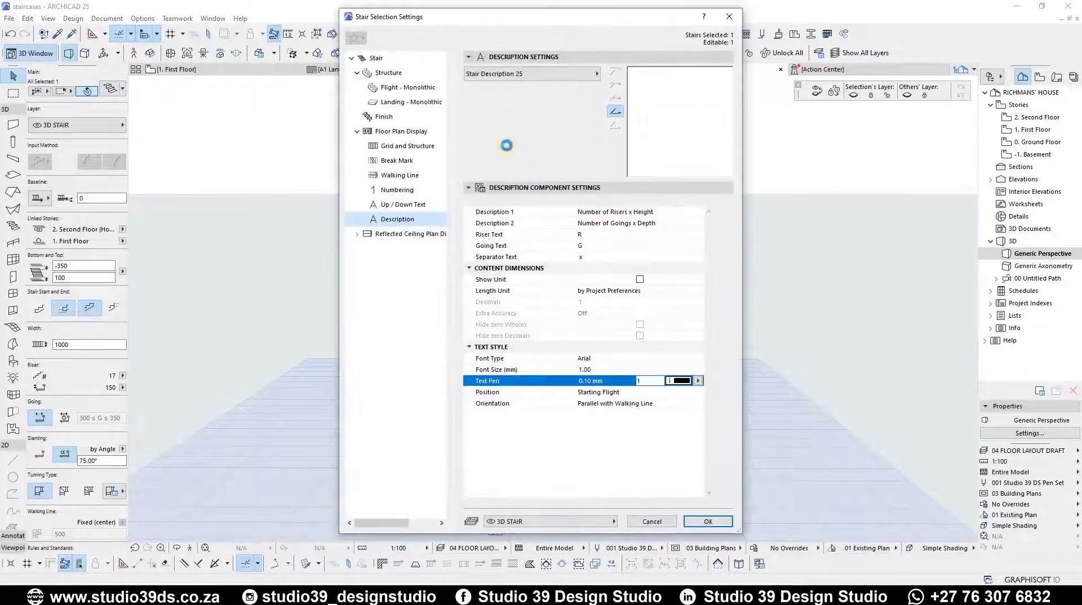
left_click(376, 60)
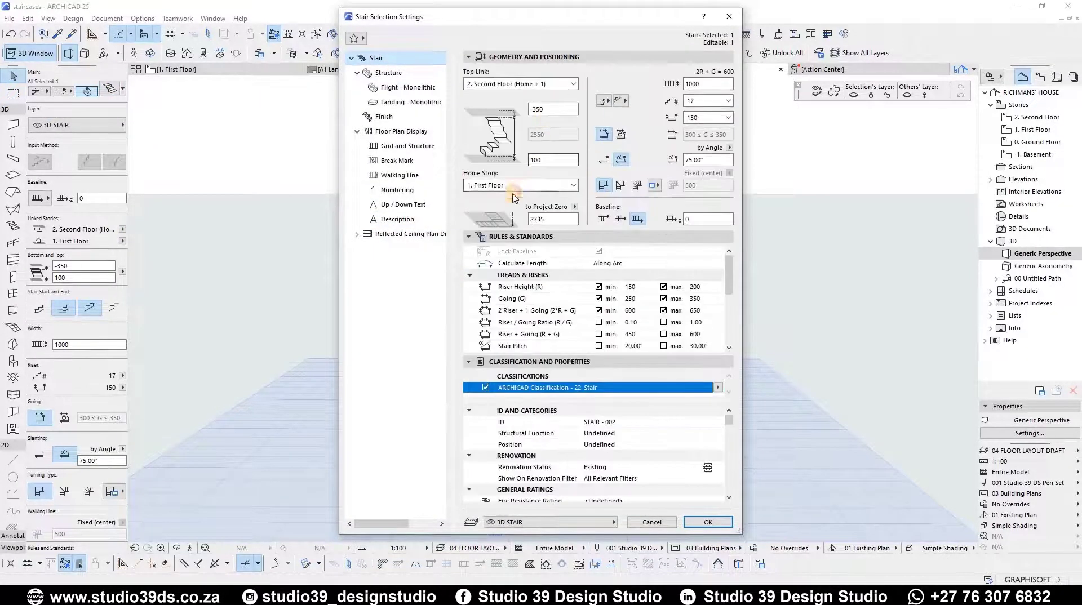
left_click(521, 185)
left_click(496, 215)
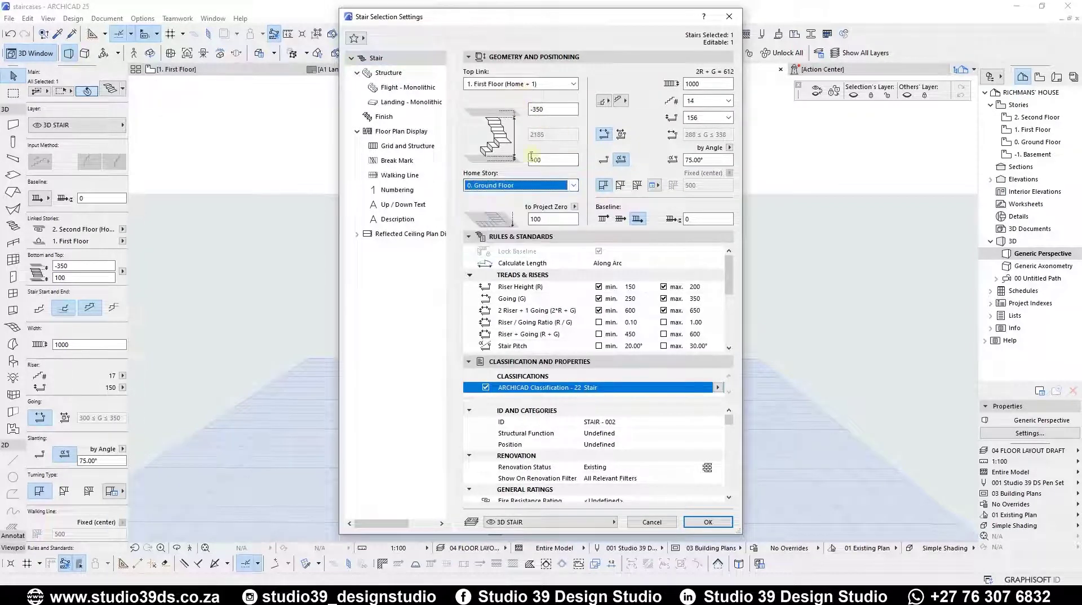
Set the stair's top and bottom offsets to 0 and apply the settings.
double_click(549, 158)
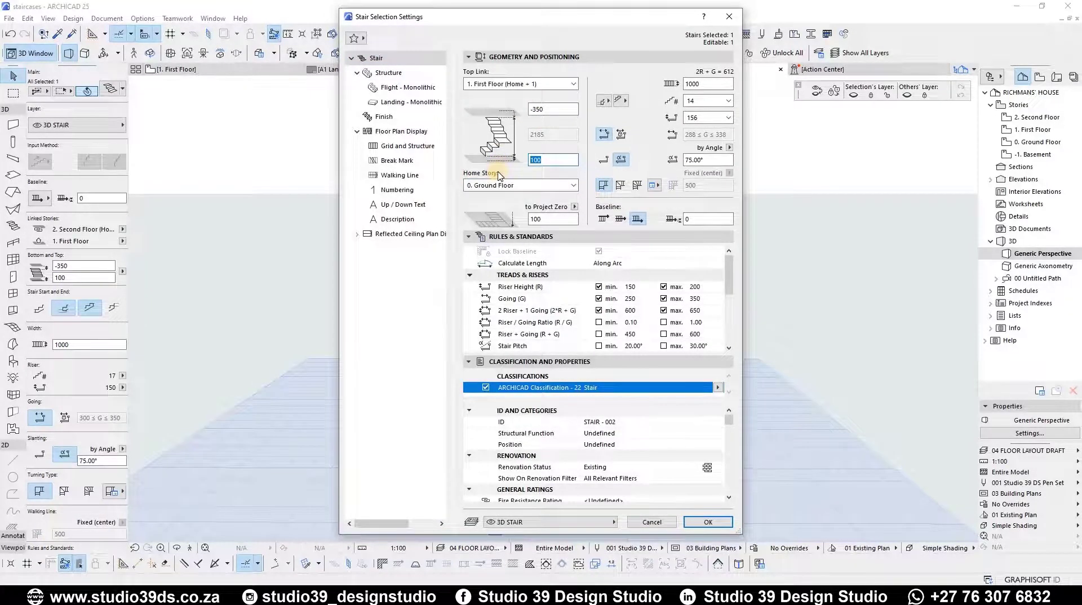
double_click(563, 115)
type("0")
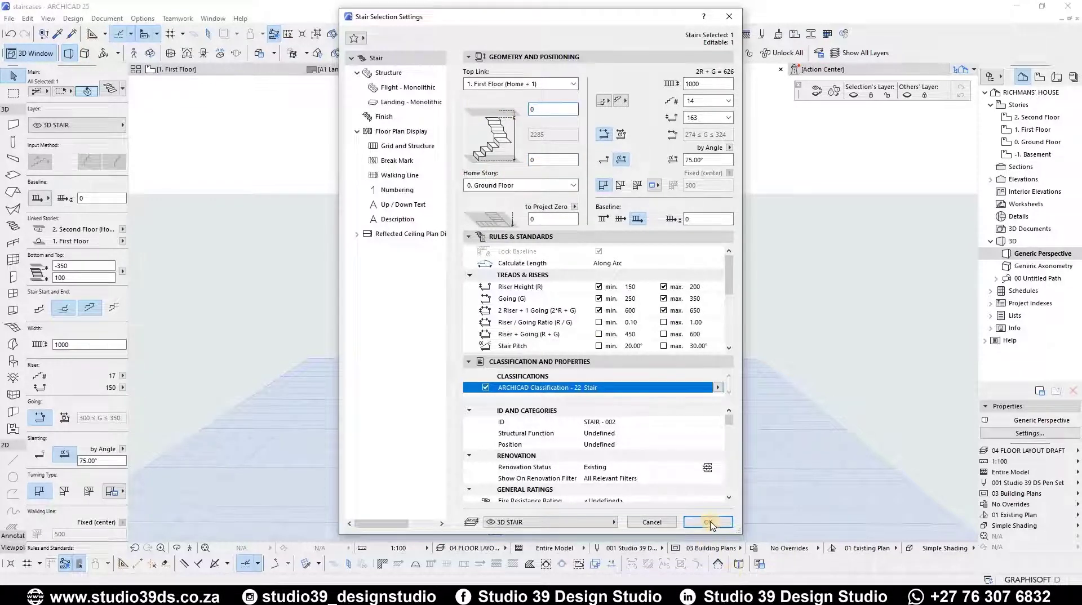
left_click(707, 523)
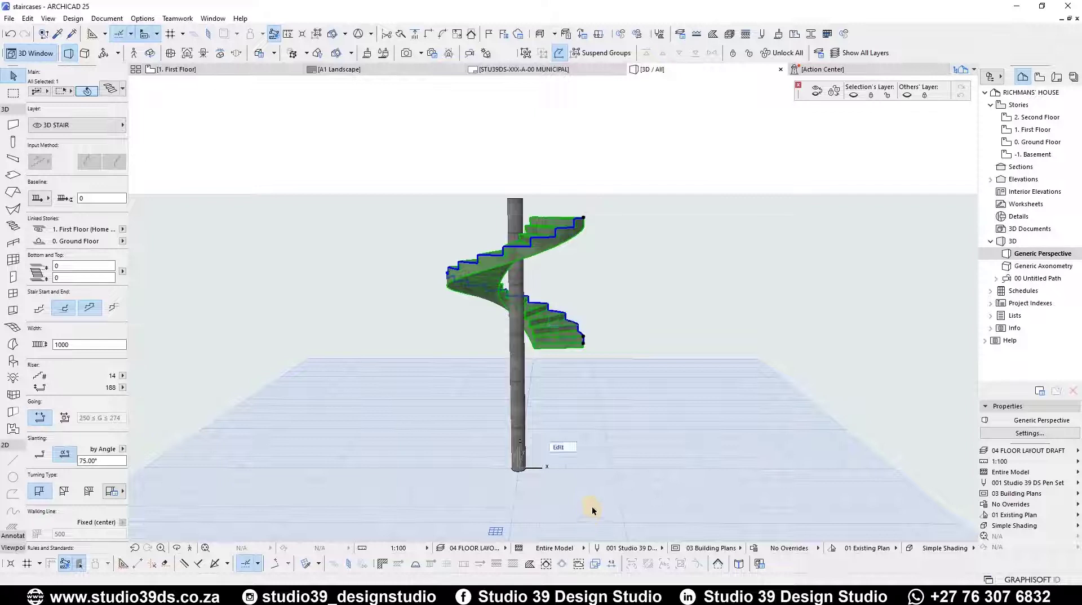
Try a width of 600 for the spiral stair and settle on a width of 1200.
scroll(519, 439, "up", 2)
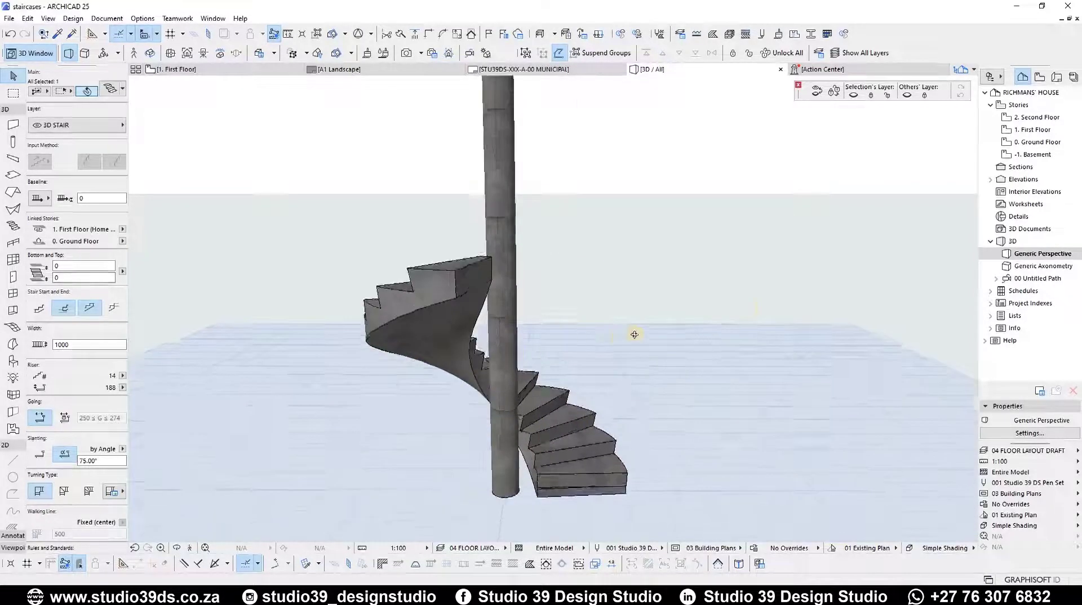
middle_click_drag(684, 335, 643, 338, "shift")
middle_click_drag(401, 341, 13, 335, "shift")
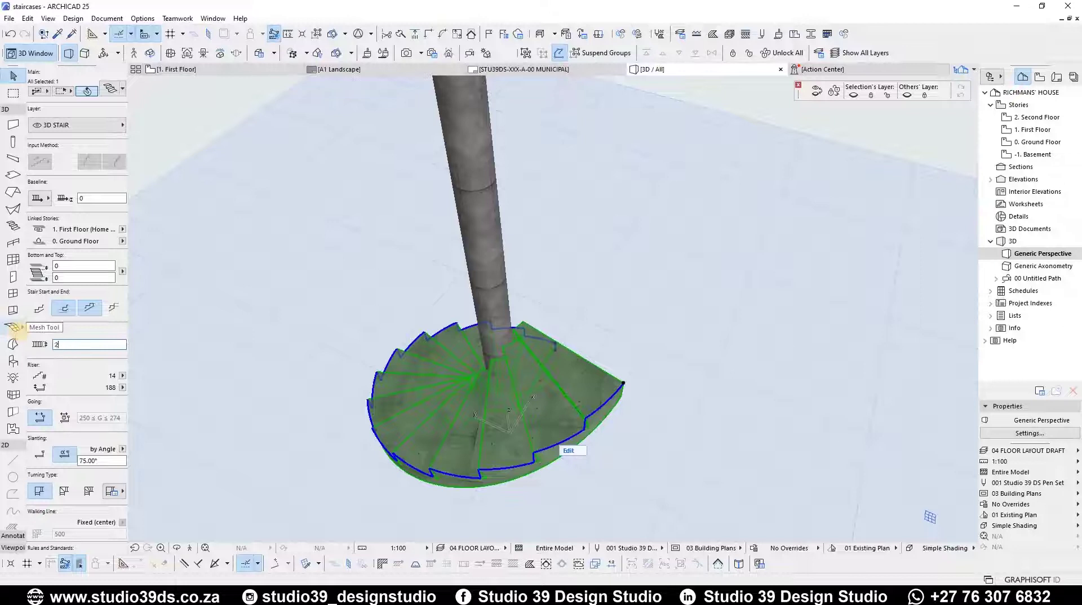
type("600")
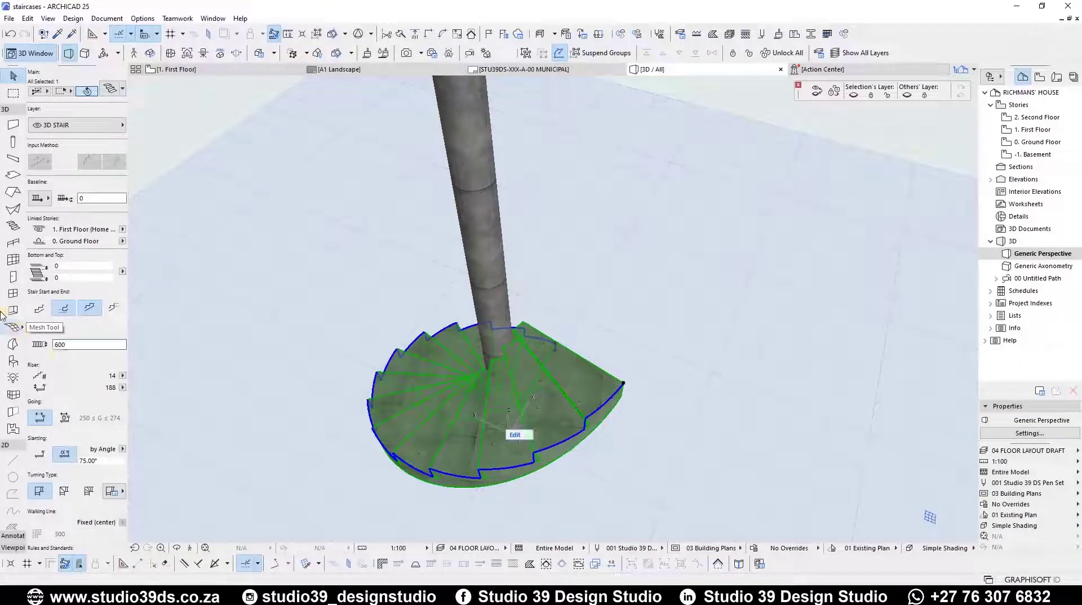
key("Return")
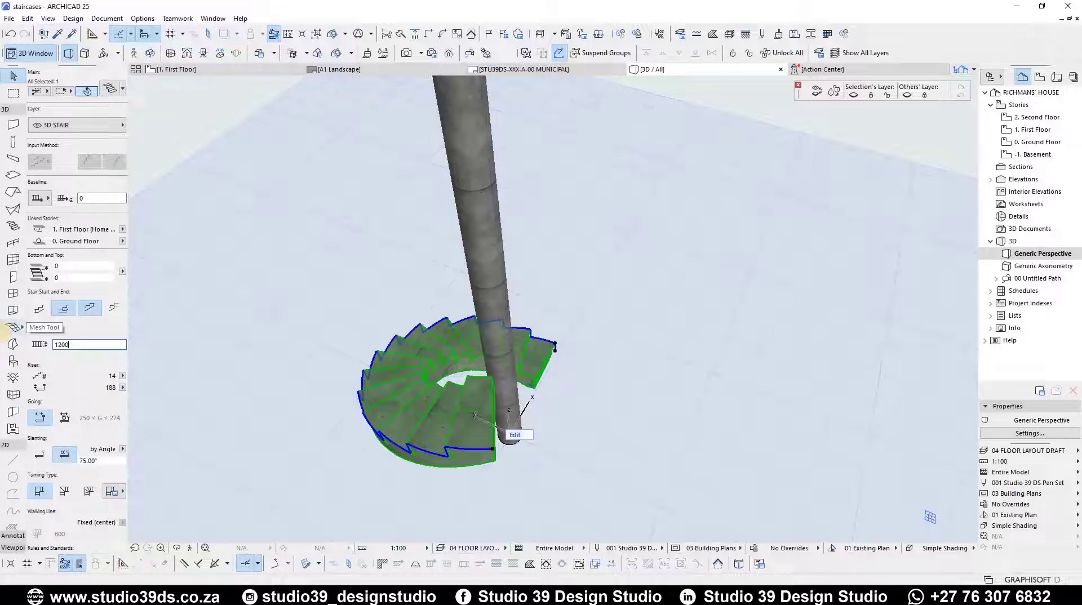
key("Return")
key("Escape")
scroll(507, 384, "up", 2)
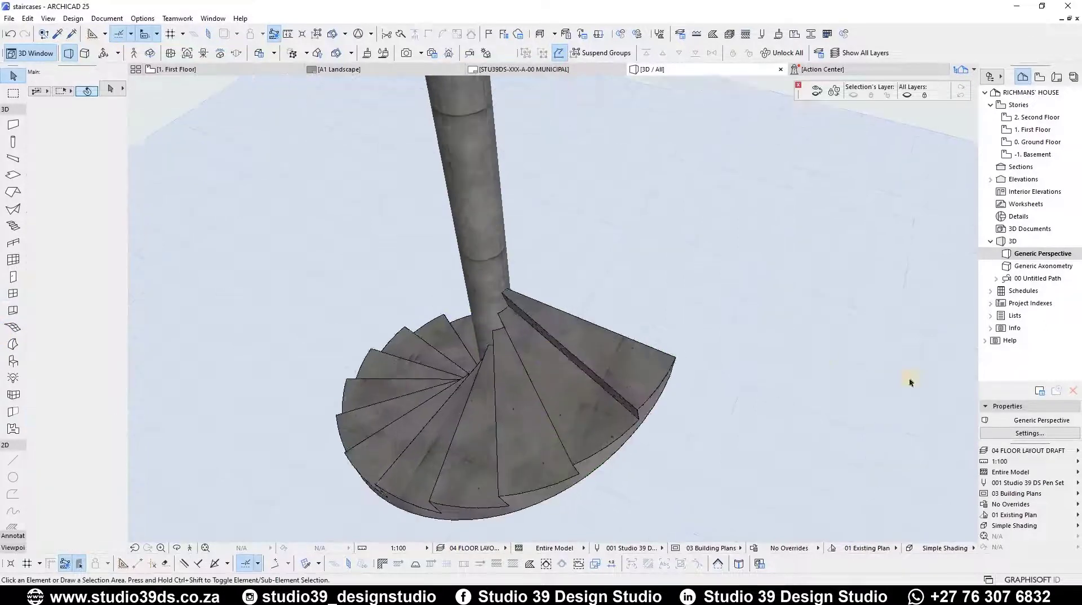
Delete the element near the column in the floor plan and open the 0. Ground Floor plan.
middle_click_drag(772, 455, 415, 338, "shift")
scroll(415, 338, "down", 3)
key("F2")
left_click(465, 325)
key("Delete")
double_click(1044, 143)
Try to stretch the spiral stair by moving the end vertex beside step 14 along the arc, and undo the stretch.
scroll(443, 288, "up", 5)
left_click(438, 407)
scroll(389, 312, "down", 5)
left_click(393, 399)
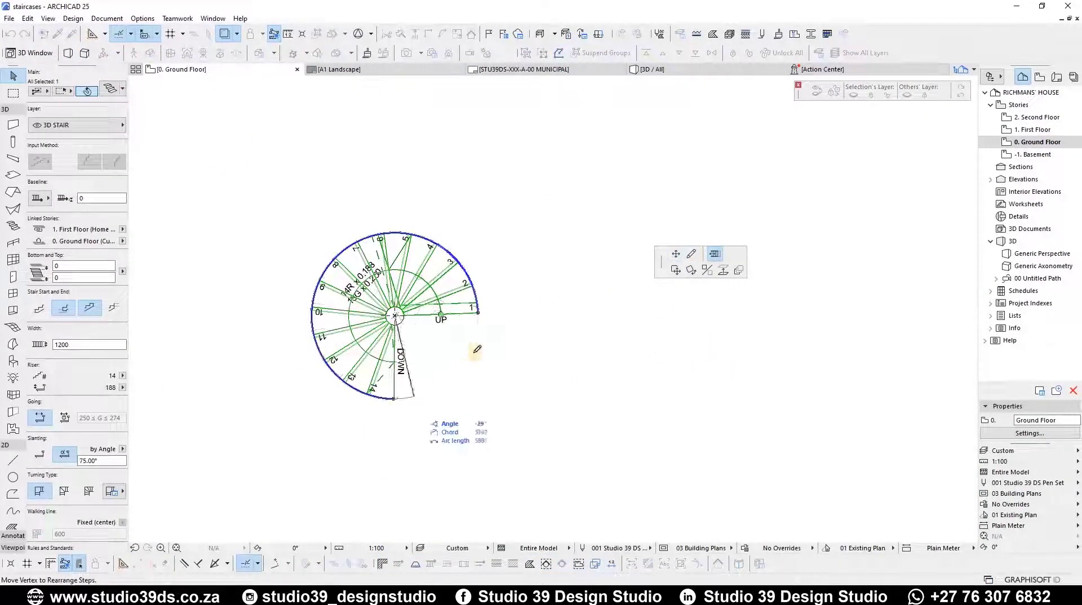
left_click(414, 455)
key("ctrl+z")
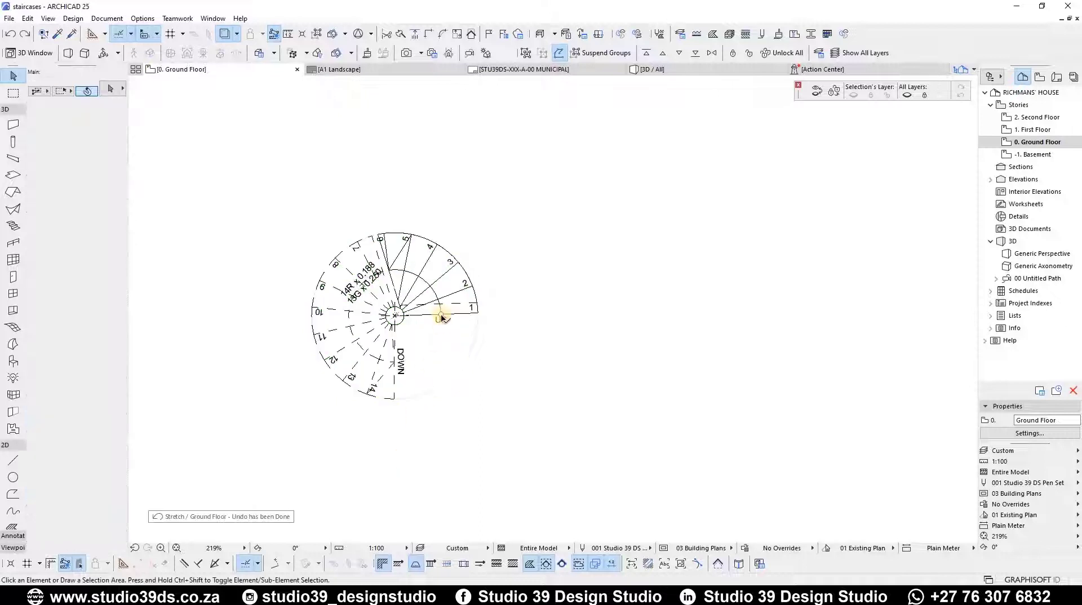
Rotate the spiral stair about 45° clockwise around the column's centre.
left_click(477, 314)
left_click(479, 318)
key("ctrl+e")
left_click(395, 315)
left_click(336, 259)
left_click(395, 199)
left_click(546, 368)
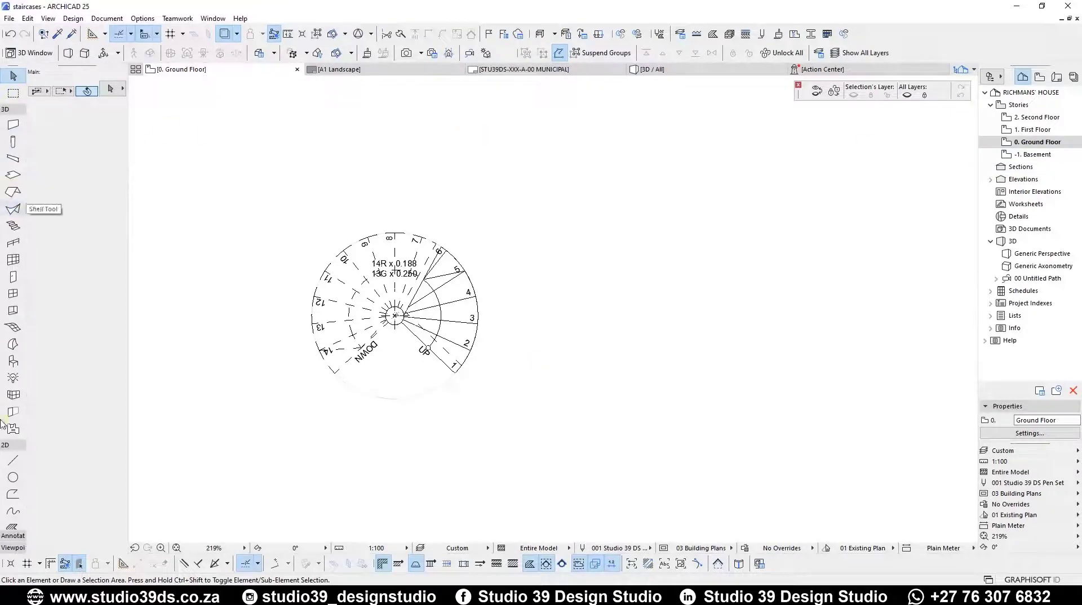
Draw a rectangular concrete slab around the spiral stair on the Ground Floor.
scroll(247, 240, "down", 3)
left_click(183, 182)
left_click(406, 342)
key("Escape")
Copy the Ground Floor slab and paste it at the same position on the First Floor.
key("ctrl+a")
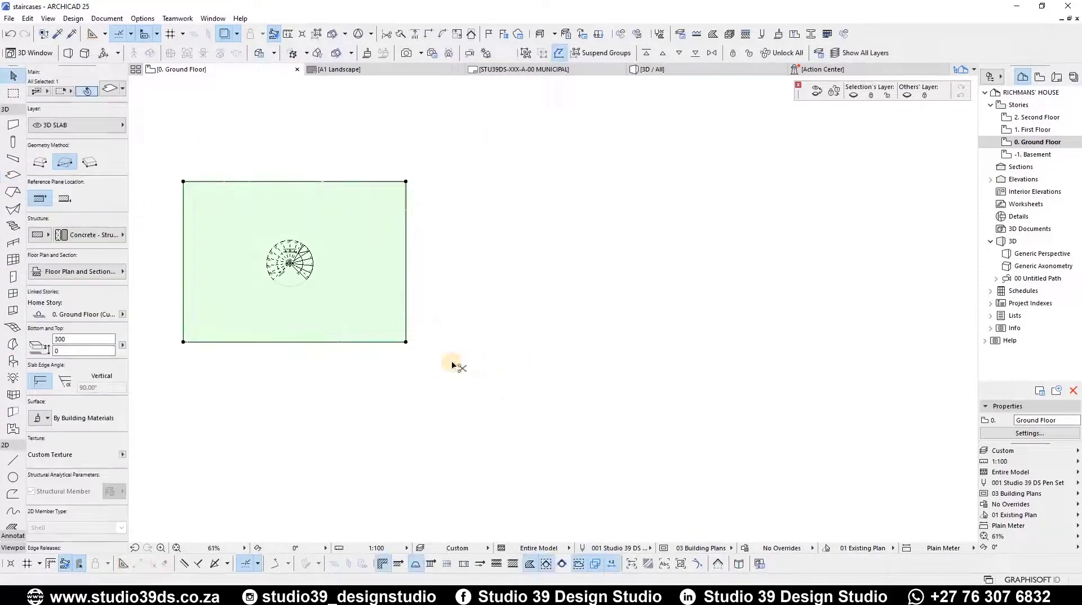
double_click(1047, 130)
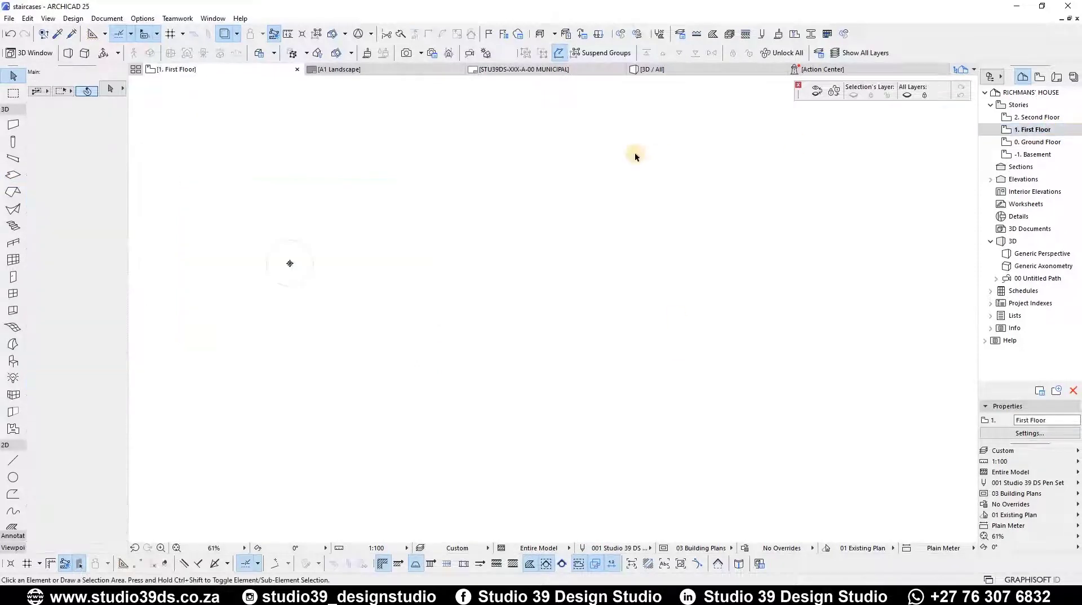
key("ctrl+v")
left_click(685, 288)
Cut a circular opening in the First Floor slab along the stair's outer circle.
scroll(232, 254, "up", 5)
left_click(752, 515)
left_click(753, 262)
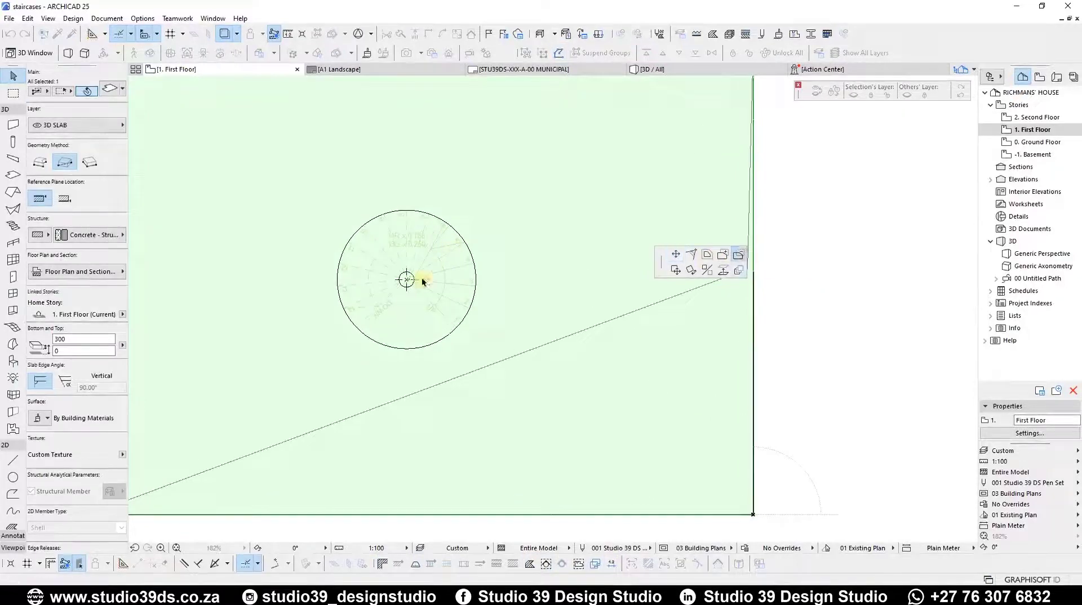
scroll(393, 302, "up", 3)
left_click(640, 249)
left_click(283, 381)
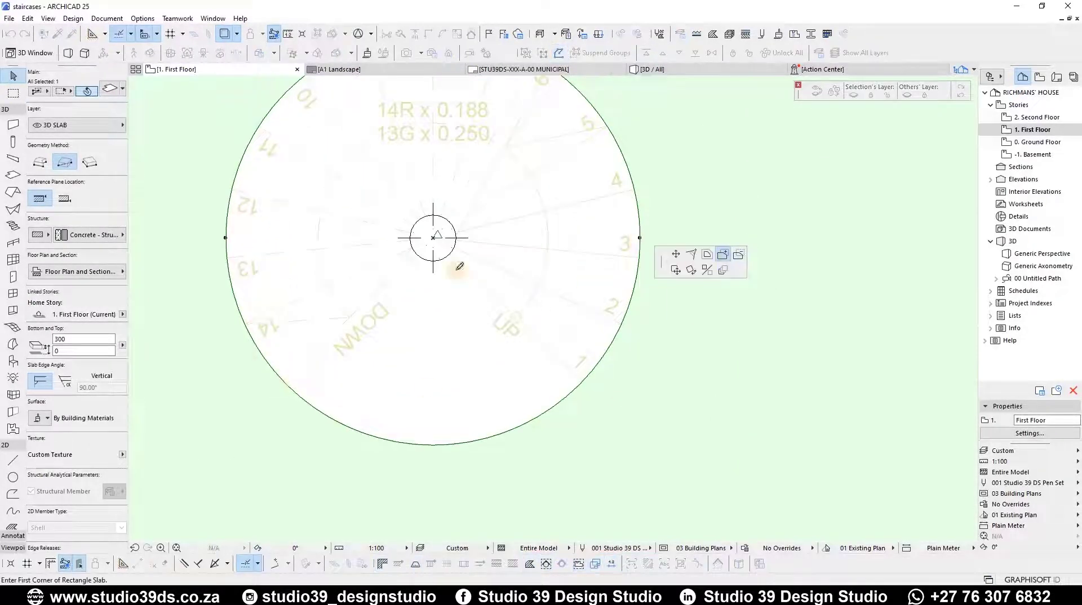
Add a polygonal landing to the slab, running from the column's centre to the circle between steps 14 and 1.
left_click(36, 164)
left_click(433, 238)
left_click(580, 385)
left_click(553, 513)
left_click(258, 483)
left_click(283, 381)
key("Escape")
Open the railing default settings from the 3D view and set the concrete panel's offset to -10.
key("F3")
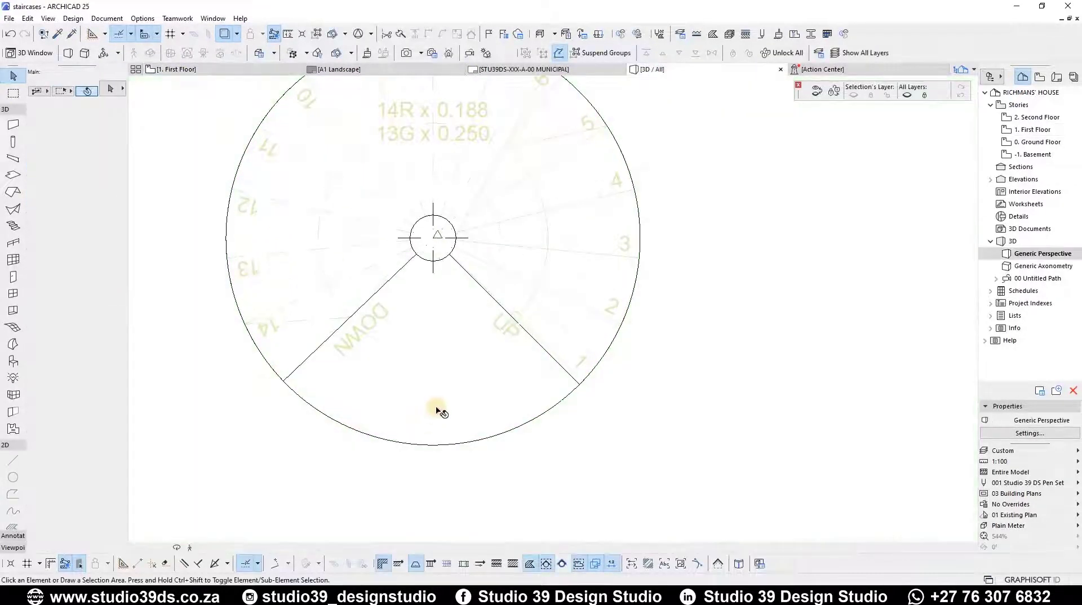
mouse_move(437, 411)
middle_mouse_down("shift")
mouse_move(450, 178)
mouse_move(394, 320)
mouse_move(387, 379)
mouse_move(449, 235)
mouse_move(449, 333)
mouse_move(316, 325)
mouse_move(509, 311)
mouse_move(186, 289)
mouse_move(515, 316)
mouse_move(609, 359)
middle_mouse_up("shift")
left_click(534, 346)
key("Escape")
scroll(608, 359, "up", 3)
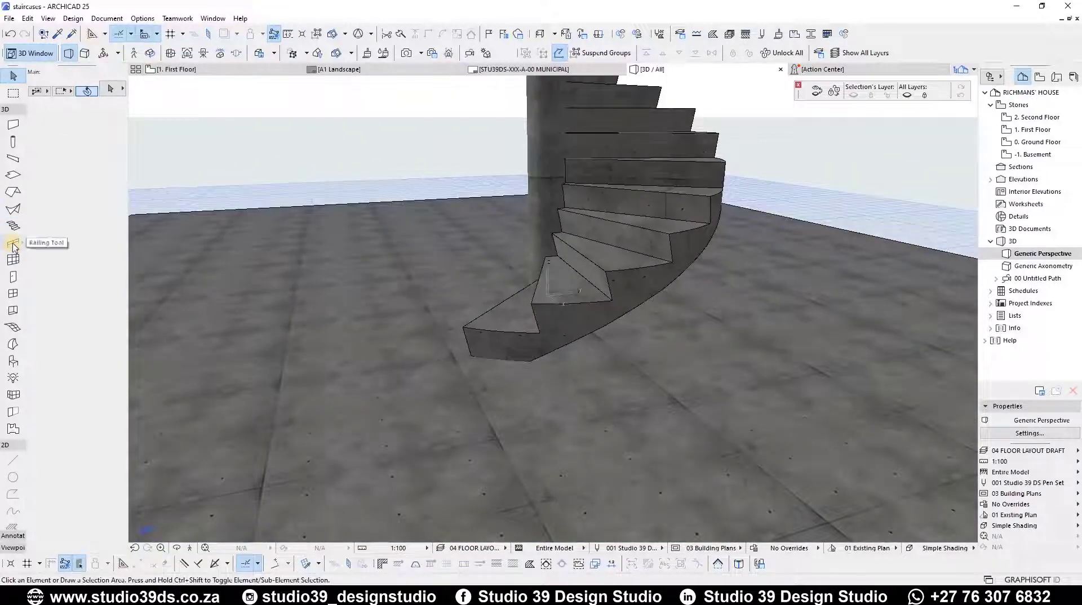
double_click(13, 242)
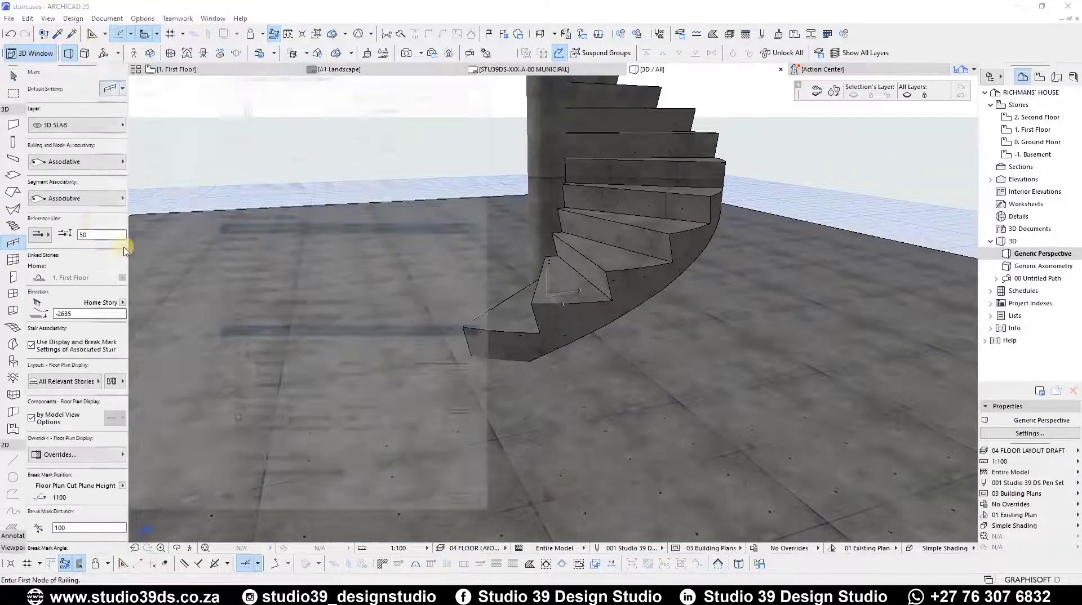
left_click(142, 87)
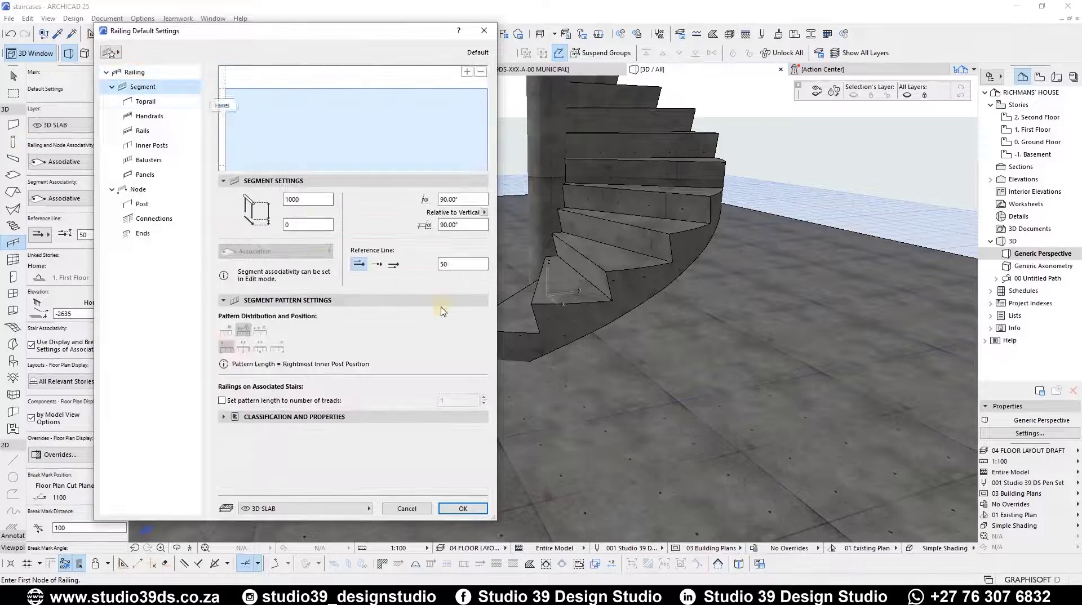
left_click(294, 223)
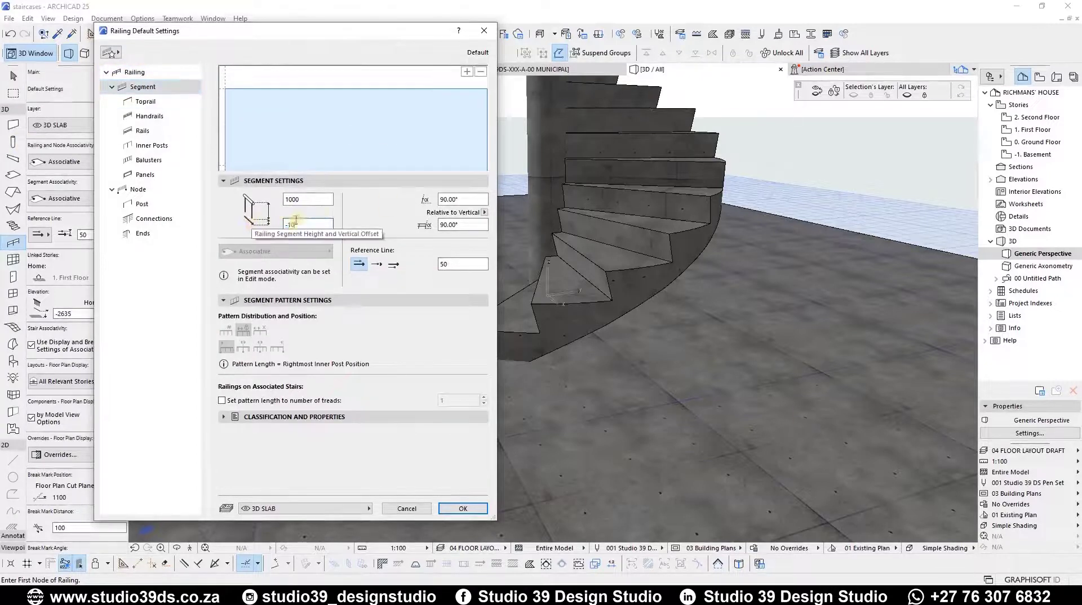
left_click_drag(301, 224, 236, 226)
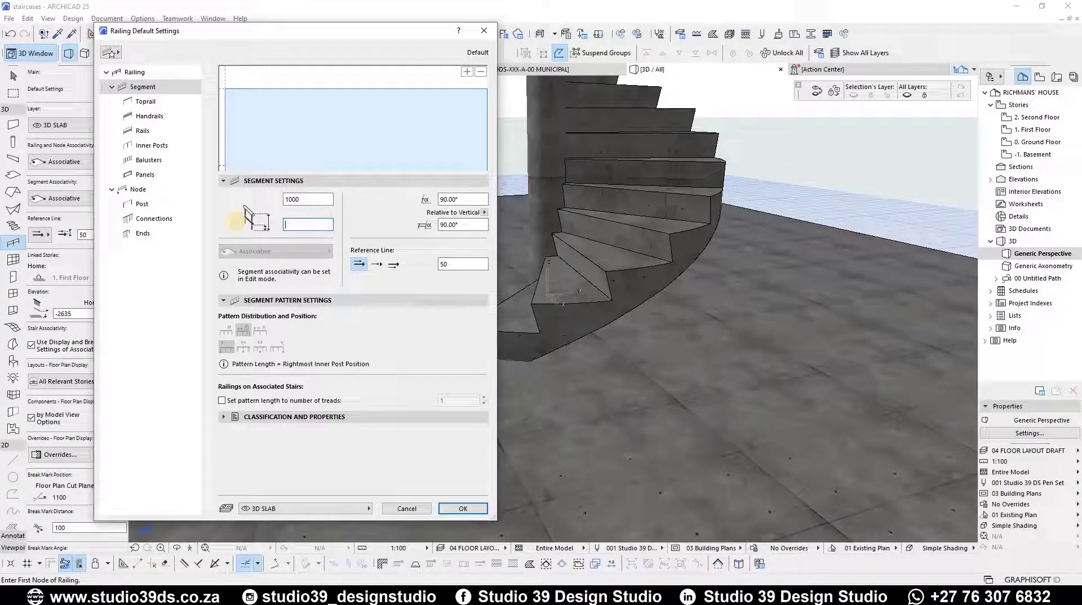
left_click(145, 174)
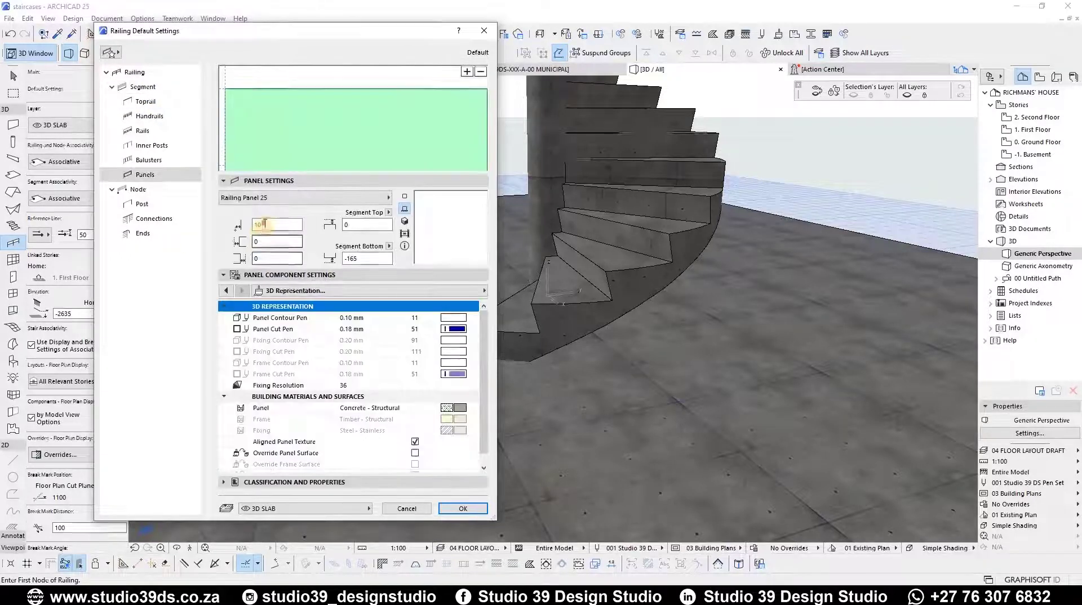
left_click(478, 510)
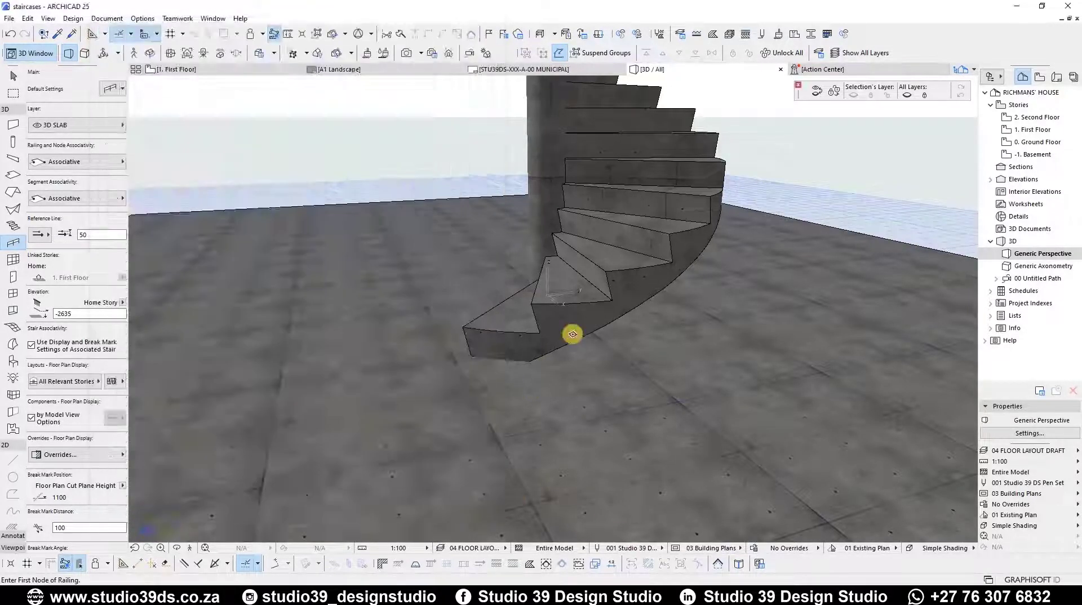
Place an associative concrete panel railing along the outer edge of the spiral stair.
scroll(586, 316, "down", 3)
left_click(487, 443)
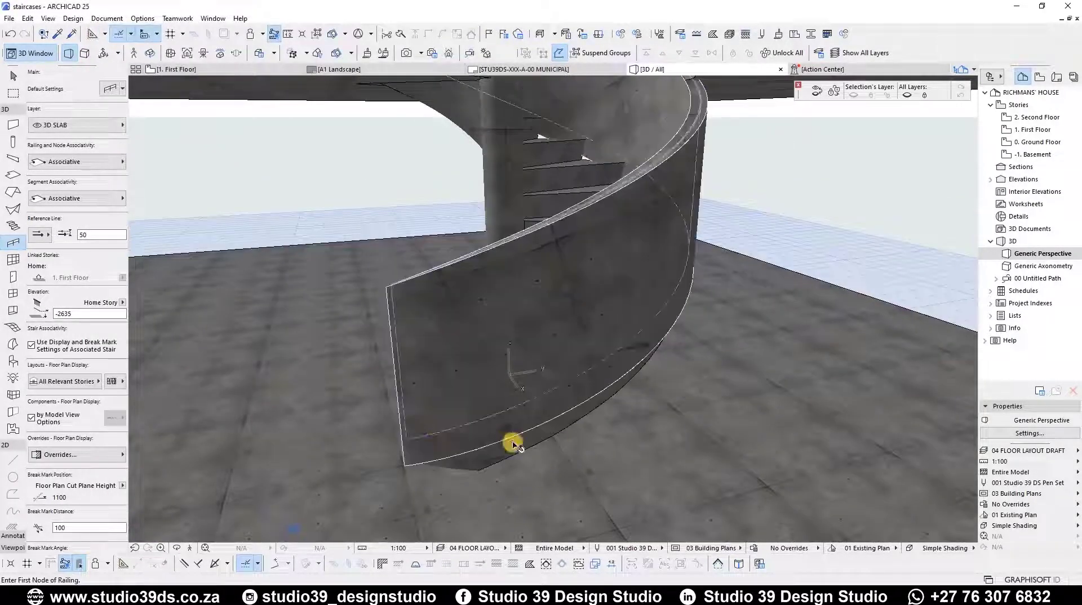
key("Escape")
Select the railing and measure the vertical distance from a step's top outer corner to the tread below.
middle_click_drag(687, 372, 822, 317, "shift")
scroll(823, 317, "down", 5)
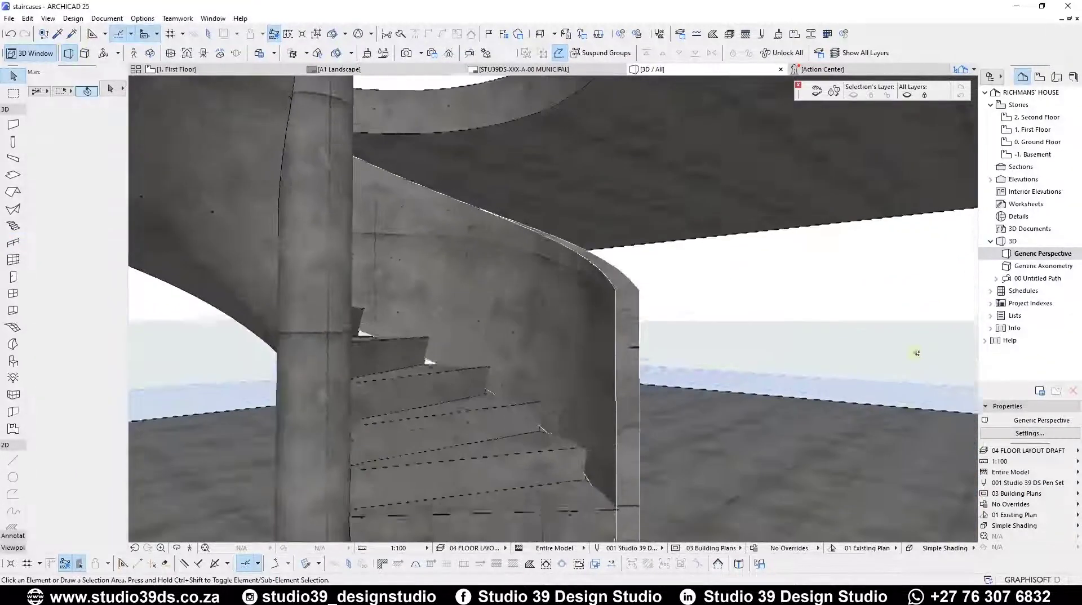
middle_click_drag(894, 357, 553, 377, "shift")
left_click(553, 377)
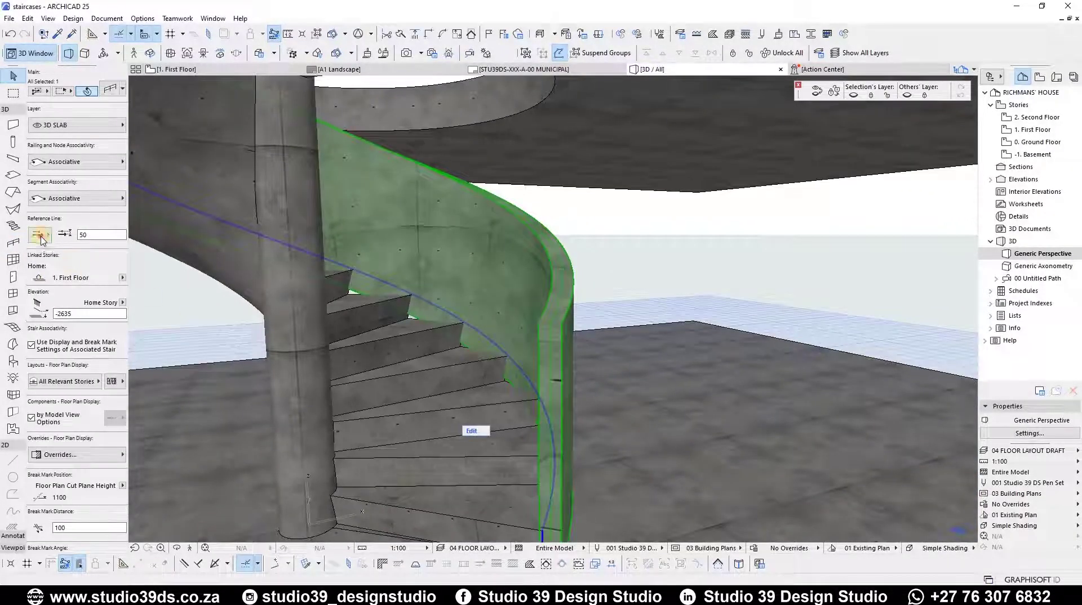
middle_click_drag(366, 373, 521, 459, "shift")
scroll(521, 461, "up", 5)
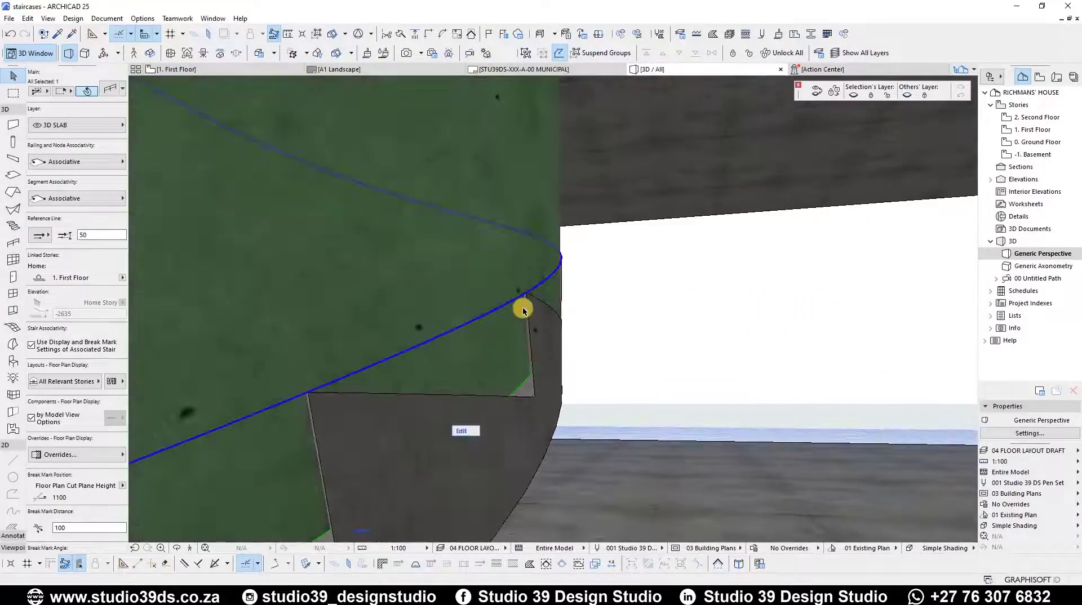
key("m")
left_click(526, 294)
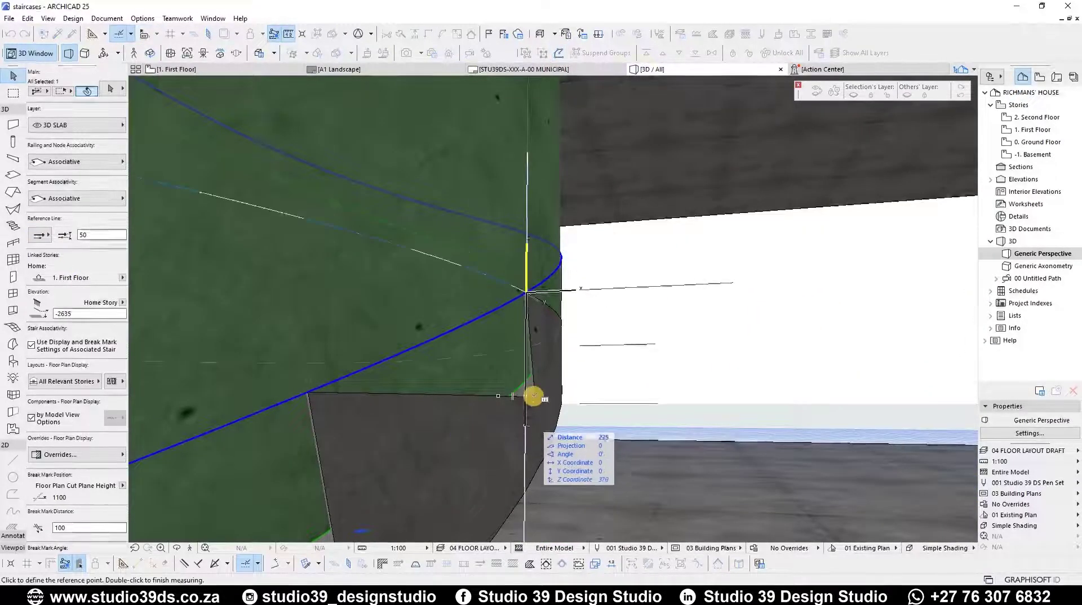
double_click(534, 396)
Set the selected railing panel's offset from the segment bottom to -188 and apply it.
left_click(111, 88)
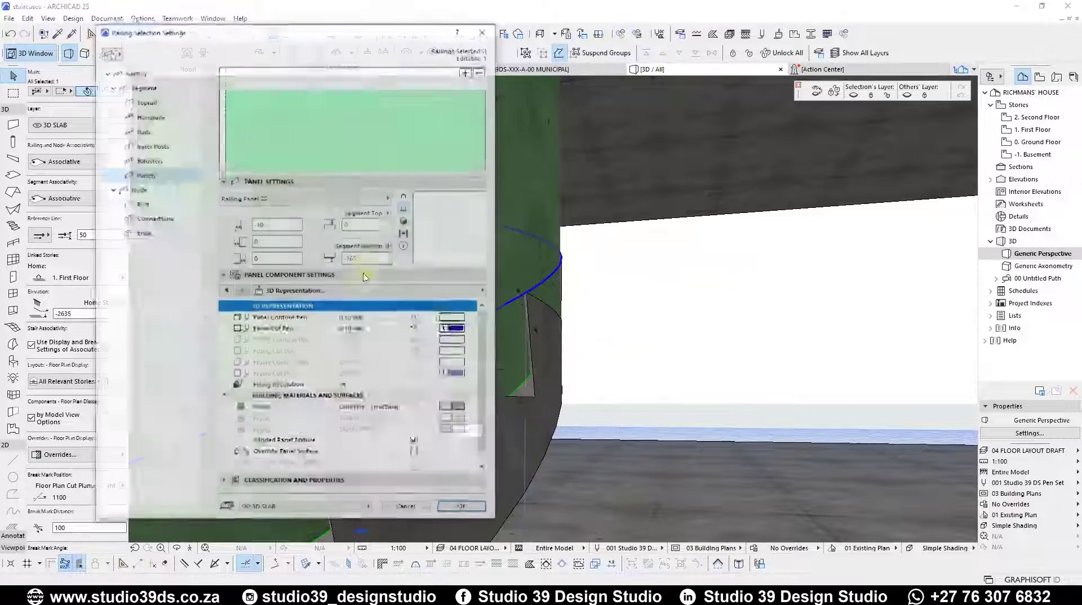
left_click(349, 261)
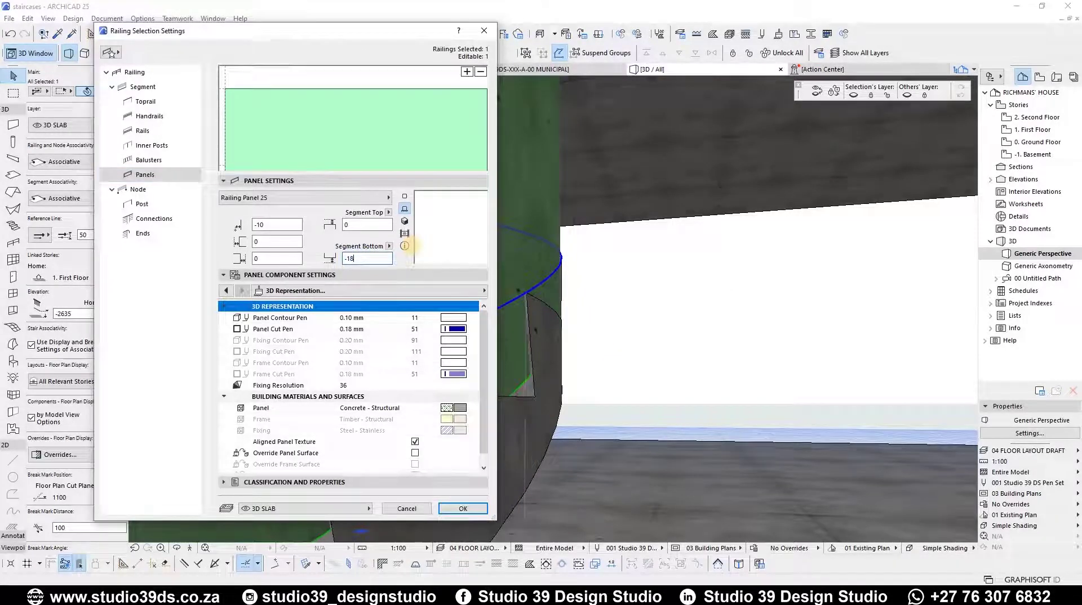
type("8")
key("Return")
middle_click_drag(433, 374, 372, 461, "shift")
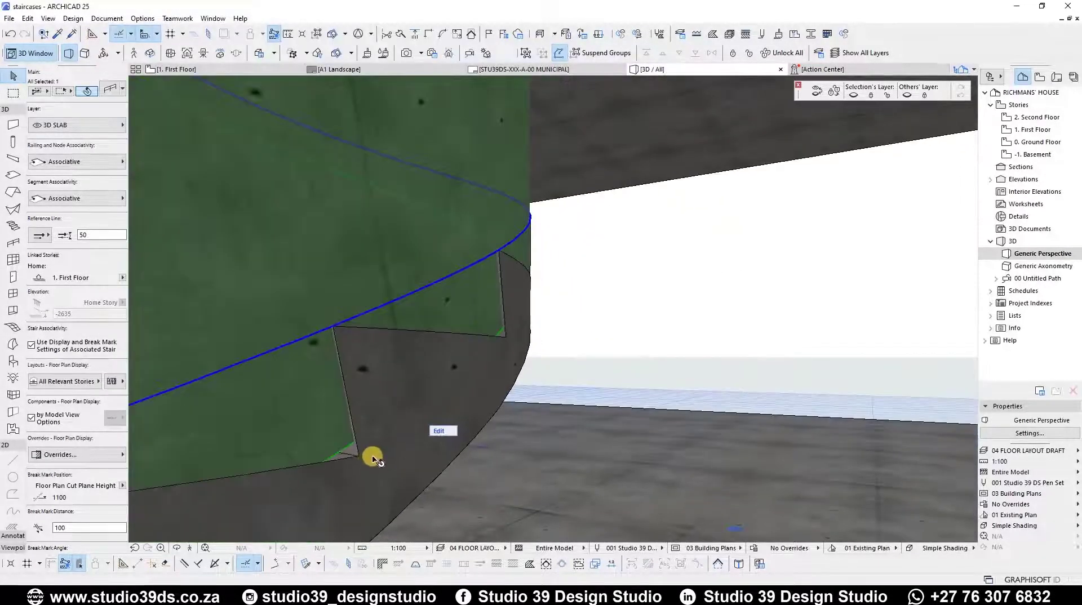
Measure the remaining gap at the step corner, then set the railing panel's segment bottom offset to -194 and apply it.
key("m")
left_click(359, 457)
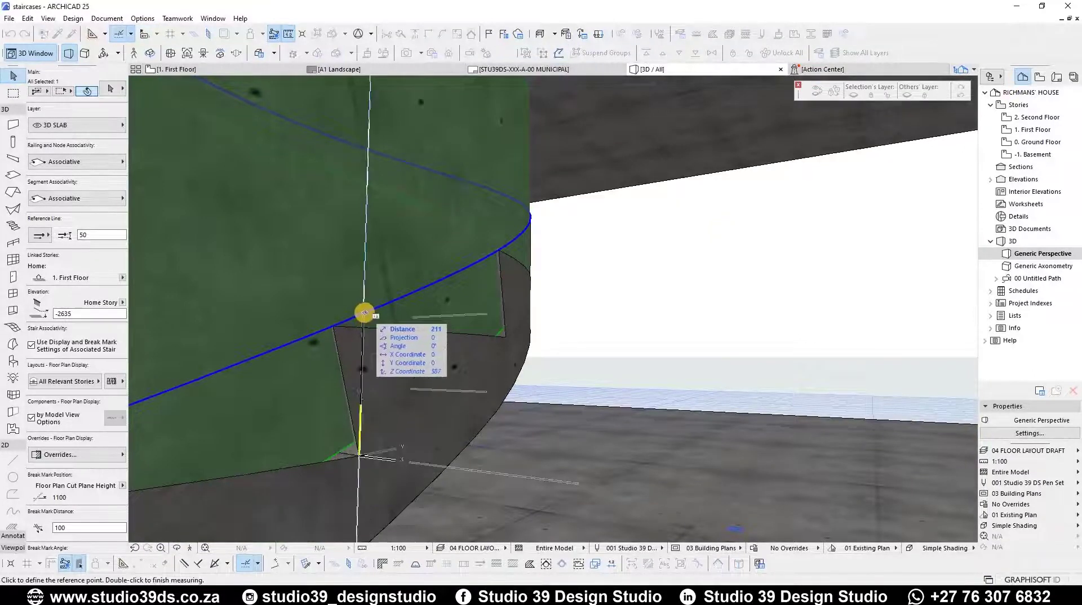
key("Escape")
double_click(396, 377)
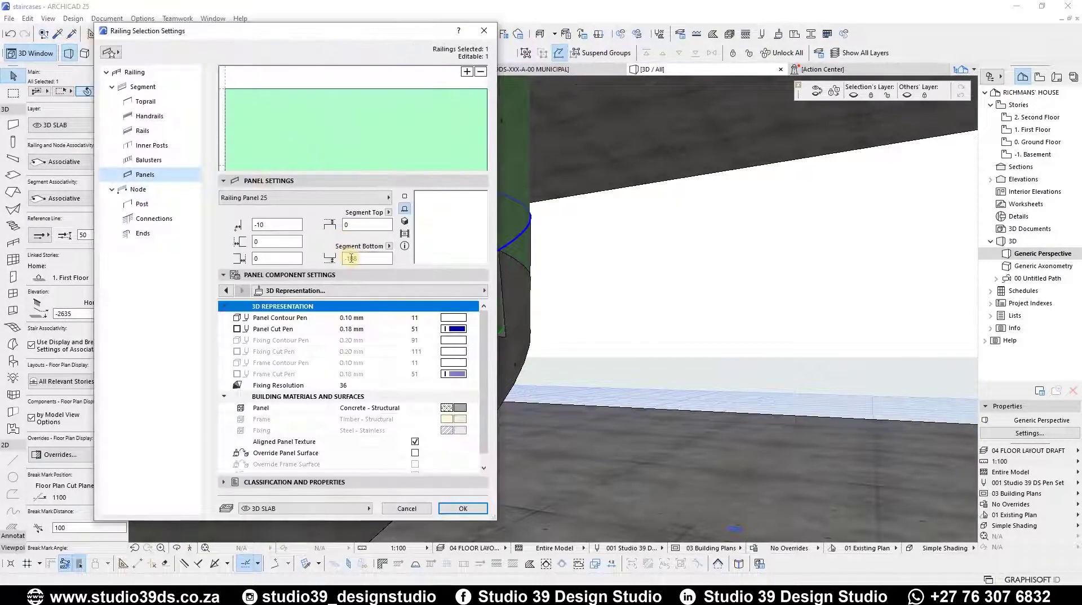
type("194")
key("Return")
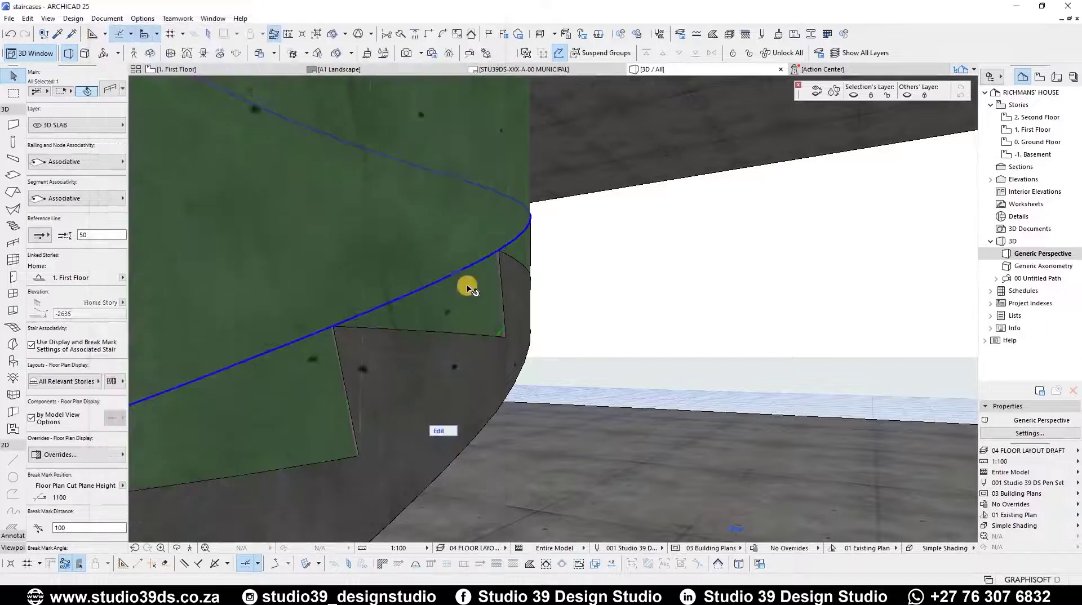
Subtract the stair from the railing with Solid Element Operations, using the railing as target, the stair as operator and subtraction with downwards extrusion.
scroll(878, 164, "down", 5)
middle_click_drag(889, 163, 799, 333)
left_click(73, 19)
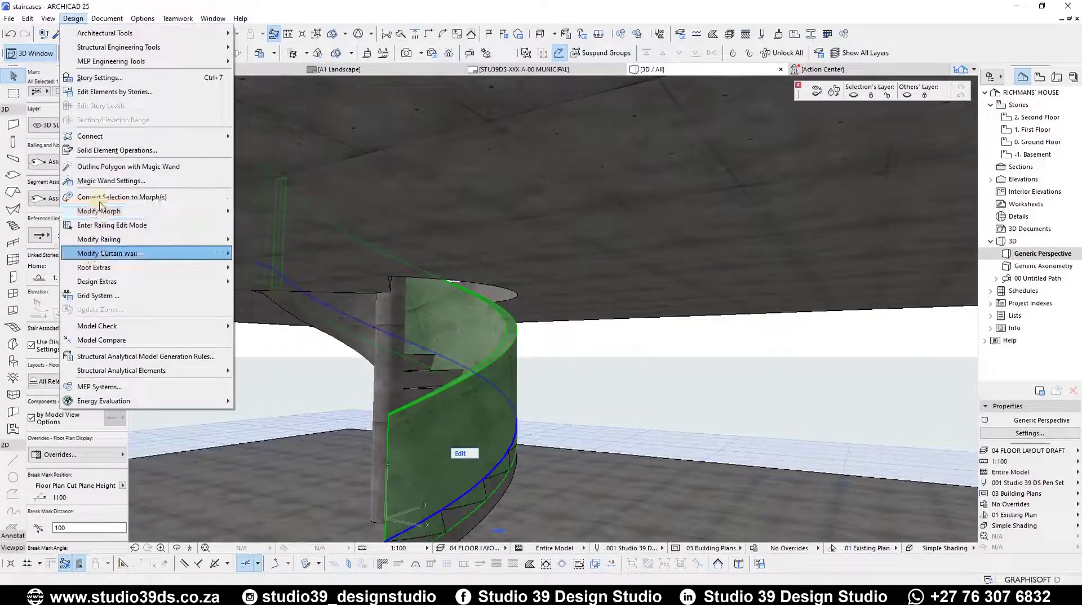
left_click(135, 147)
left_click(941, 145)
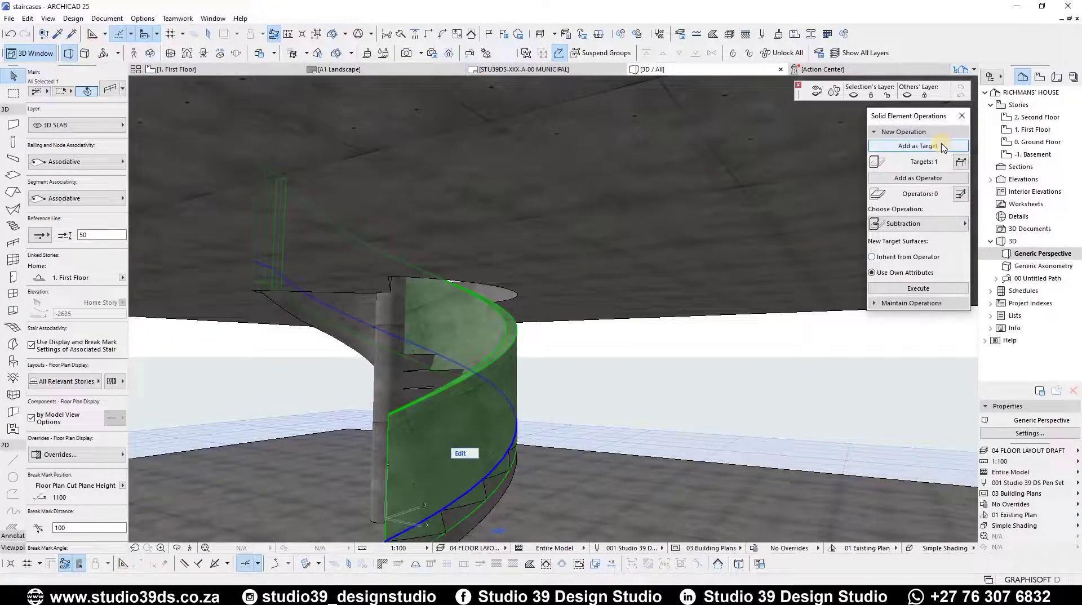
left_click(418, 377)
left_click(918, 178)
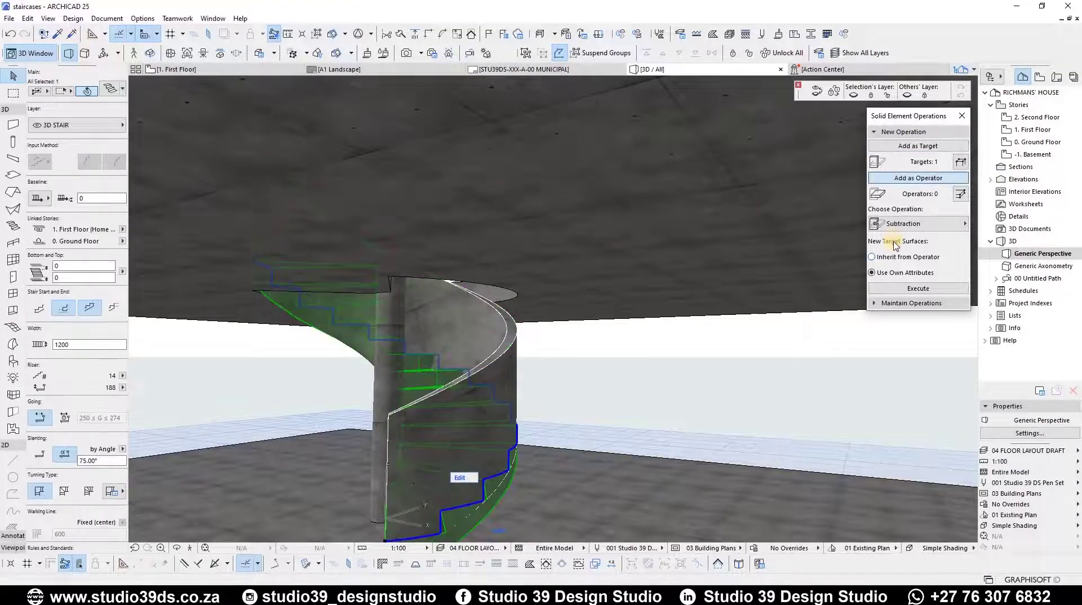
left_click(903, 224)
left_click(806, 253)
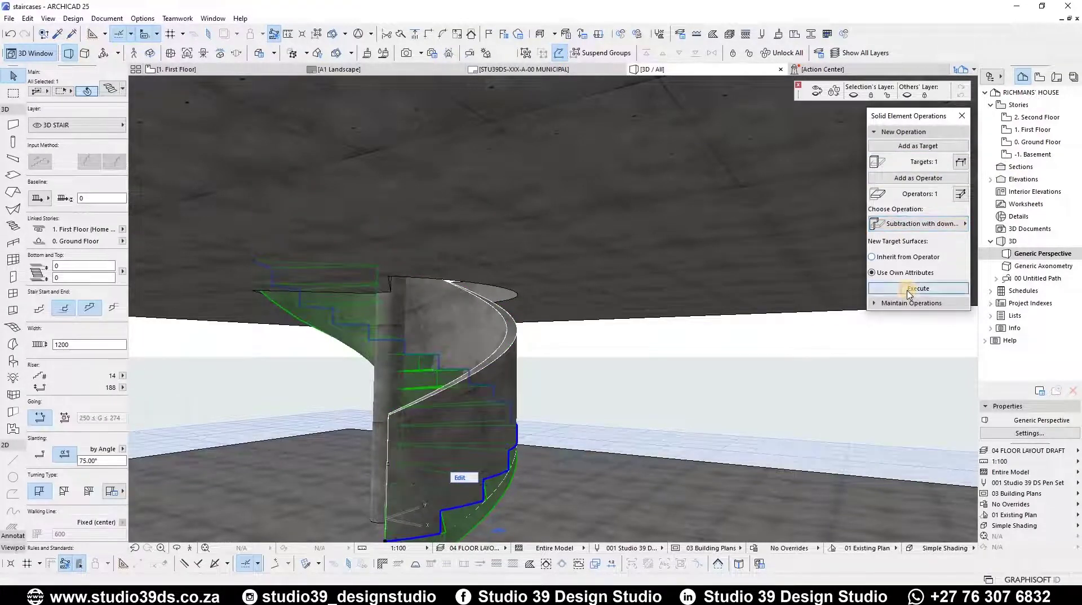
left_click(909, 290)
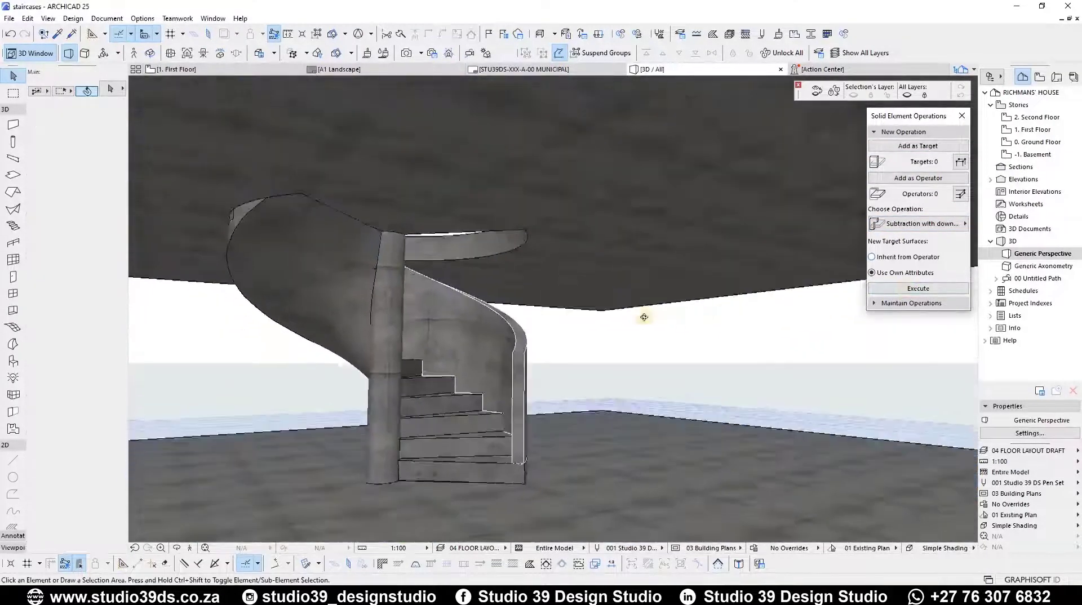
Delete the upper floor slab containing the stair opening.
left_click_drag(631, 317, 382, 293)
middle_click_drag(382, 293, 377, 313, "shift")
left_click(402, 399)
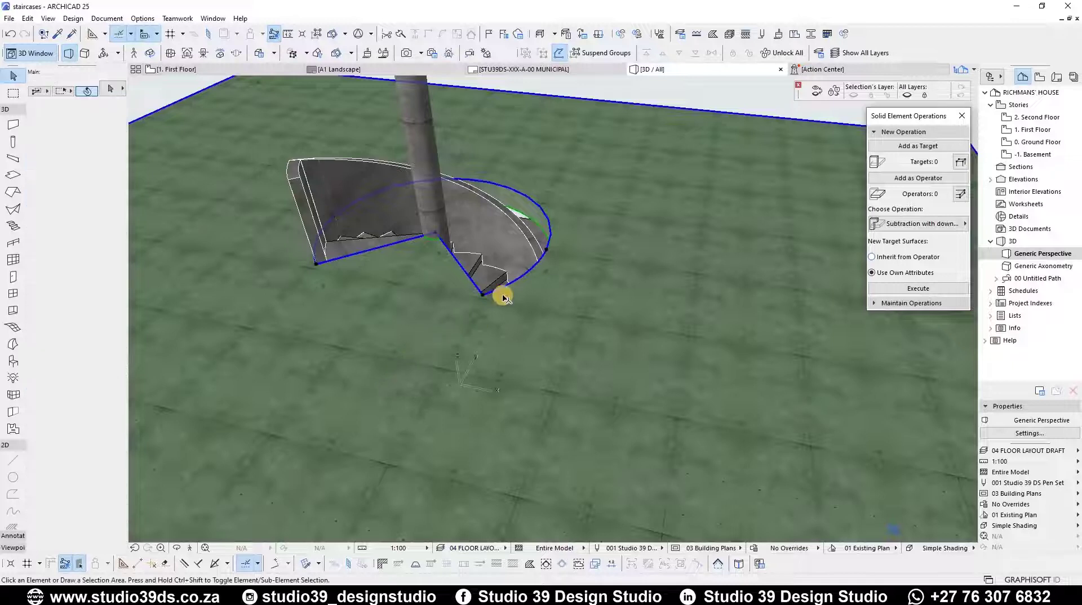
key("Delete")
scroll(506, 288, "down", 3)
On the Ground Floor plan, offset the slab's short edge outward to enlarge the slab beside the stair.
key("F2")
scroll(353, 302, "down", 5)
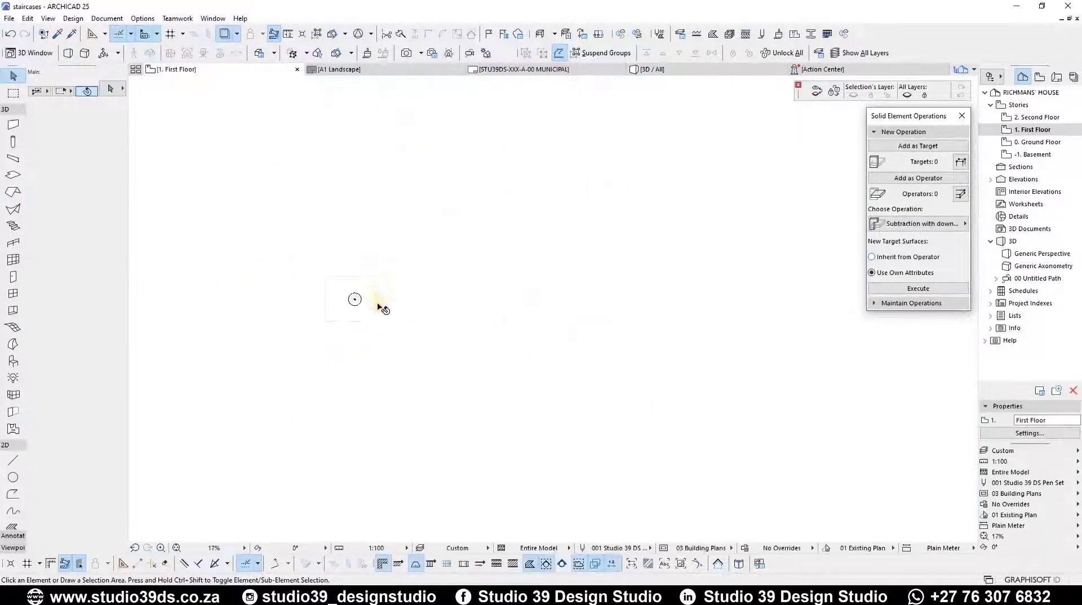
double_click(1044, 145)
double_click(394, 293)
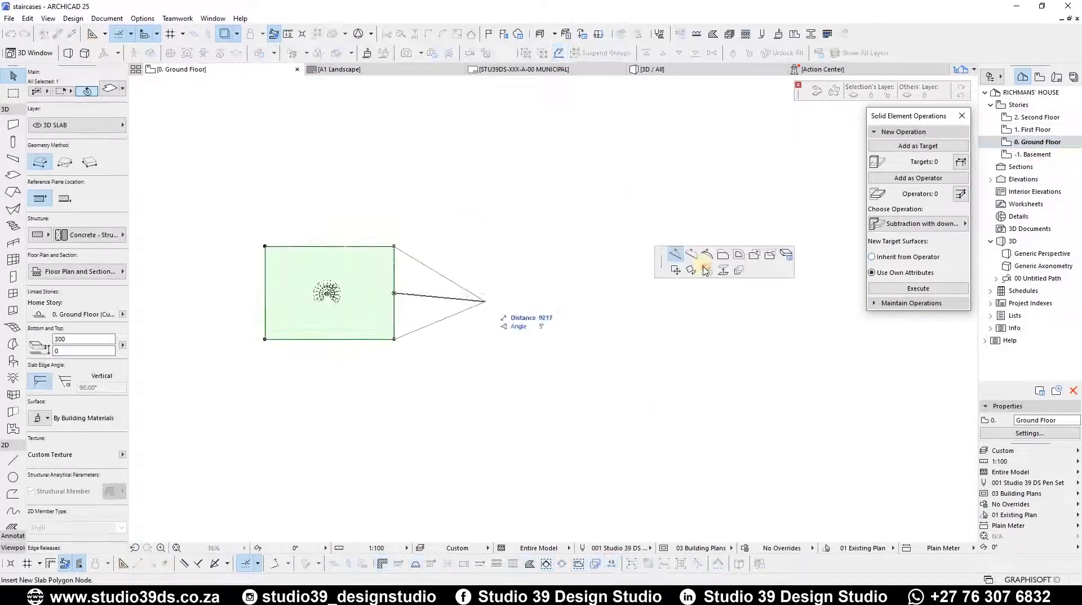
left_click(722, 254)
left_click(451, 289)
key("Escape")
On the Basement plan, place a copy of the two concentric guide circles beside the originals.
scroll(326, 287, "up", 4)
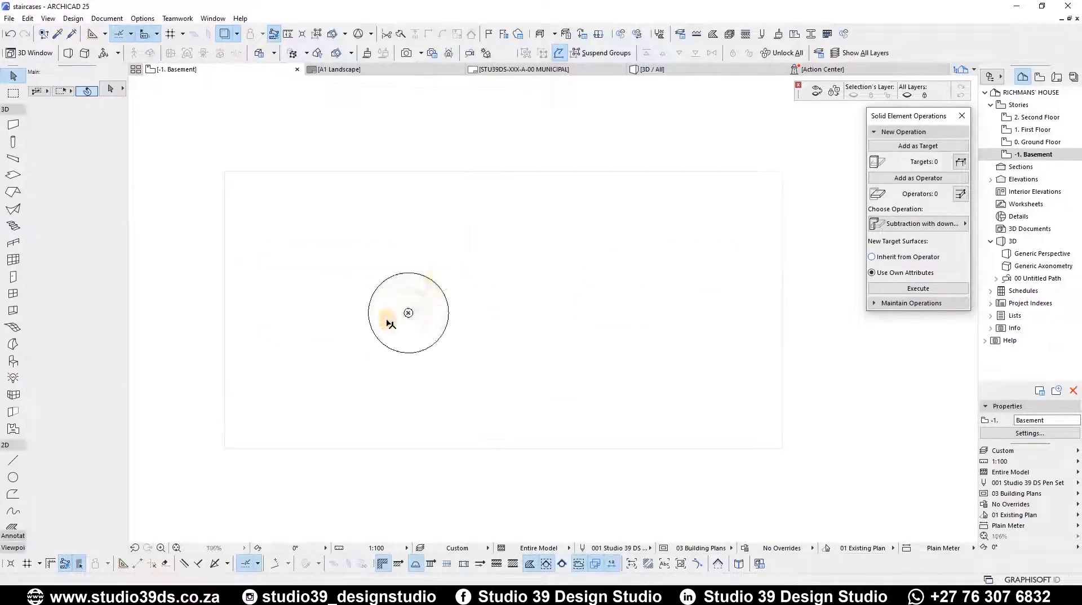
left_click(387, 321)
key("ctrl+shift+d")
left_click(409, 313)
left_click(576, 314)
key("Escape")
scroll(574, 308, "up", 7)
Shrink the inner circle of the copied pair to suit a thinner central column.
double_click(592, 313)
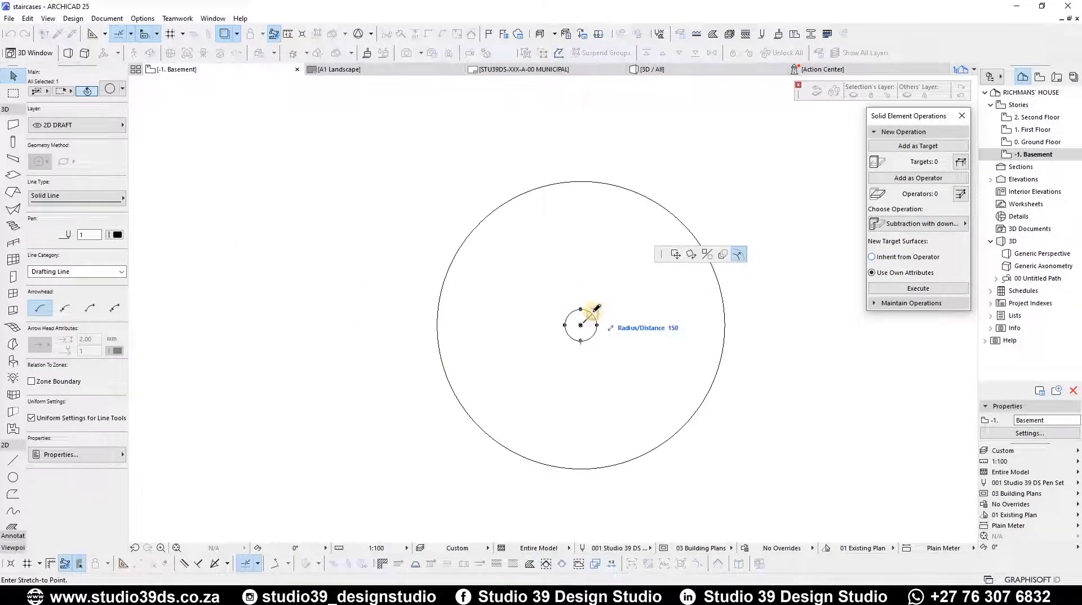
scroll(580, 323, "down", 2)
scroll(567, 328, "up", 12)
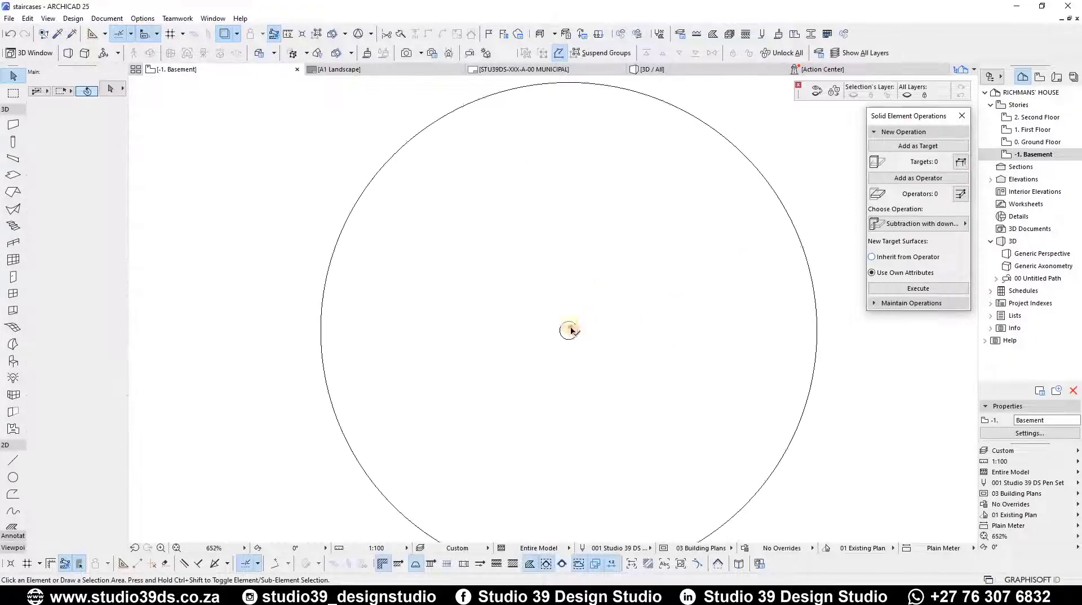
key("Escape")
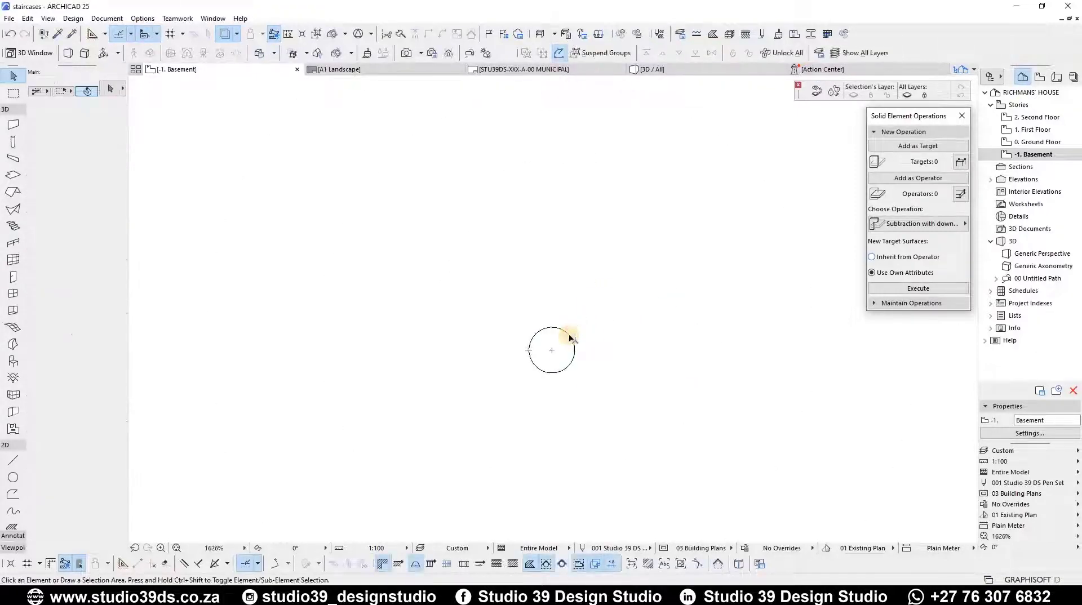
scroll(549, 371, "down", 2)
scroll(550, 371, "up", 1)
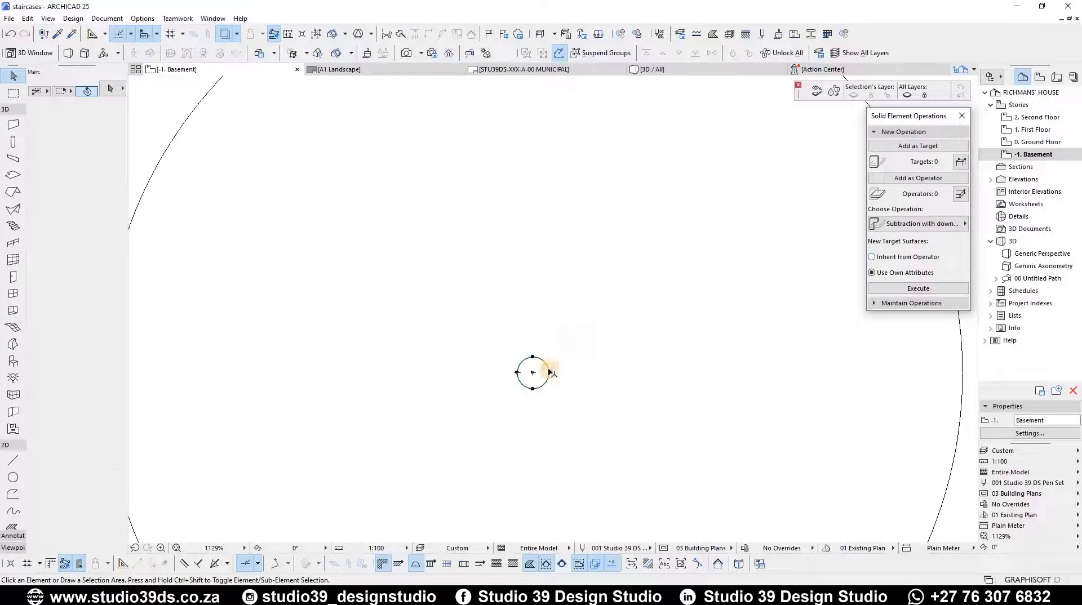
Make a helper copy of the small circle centred on its edge and enlarge it to mark the stair width.
left_click(550, 372)
left_click(549, 372)
left_click(564, 373)
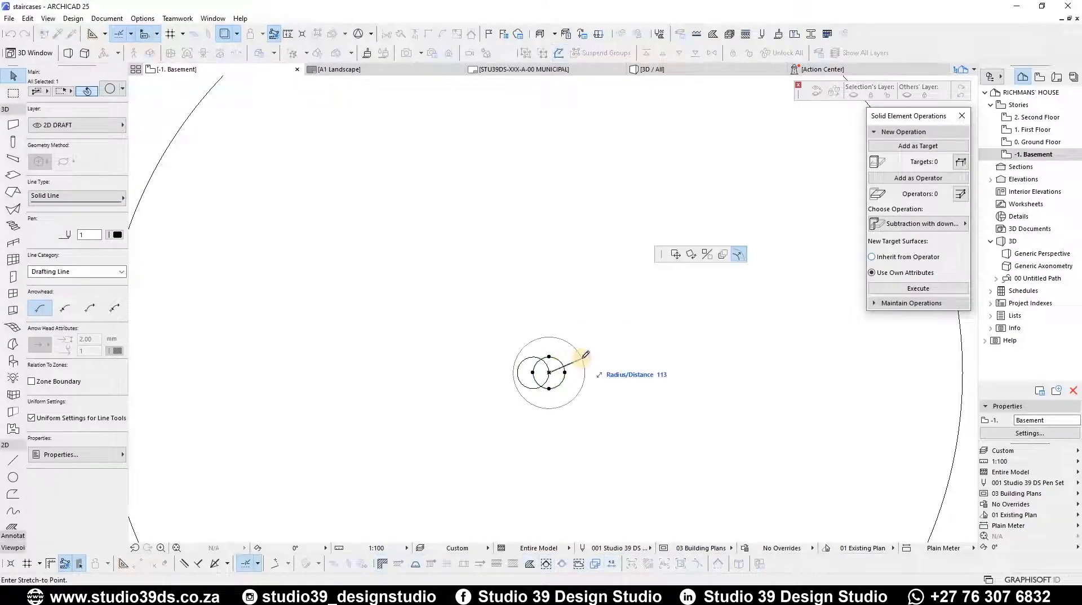
key("Return")
scroll(783, 245, "down", 4)
Stretch the outer circle to a 1250 mm radius to meet the helper circle's edge and delete the helper circle.
left_click(853, 297)
left_click(853, 291)
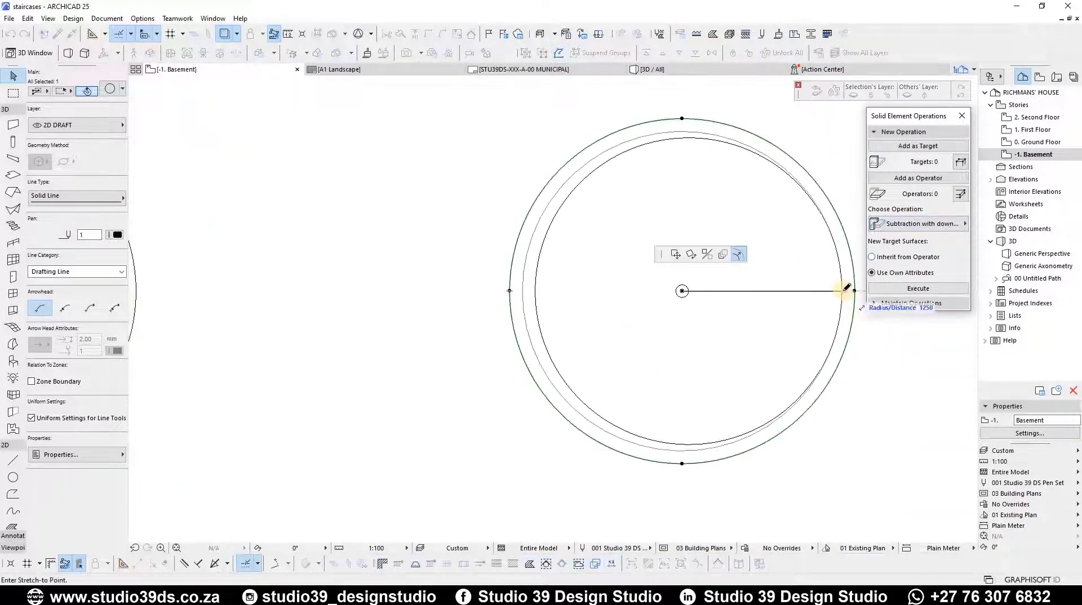
left_click(842, 291)
left_click(561, 381)
key("Delete")
scroll(408, 320, "down", 4)
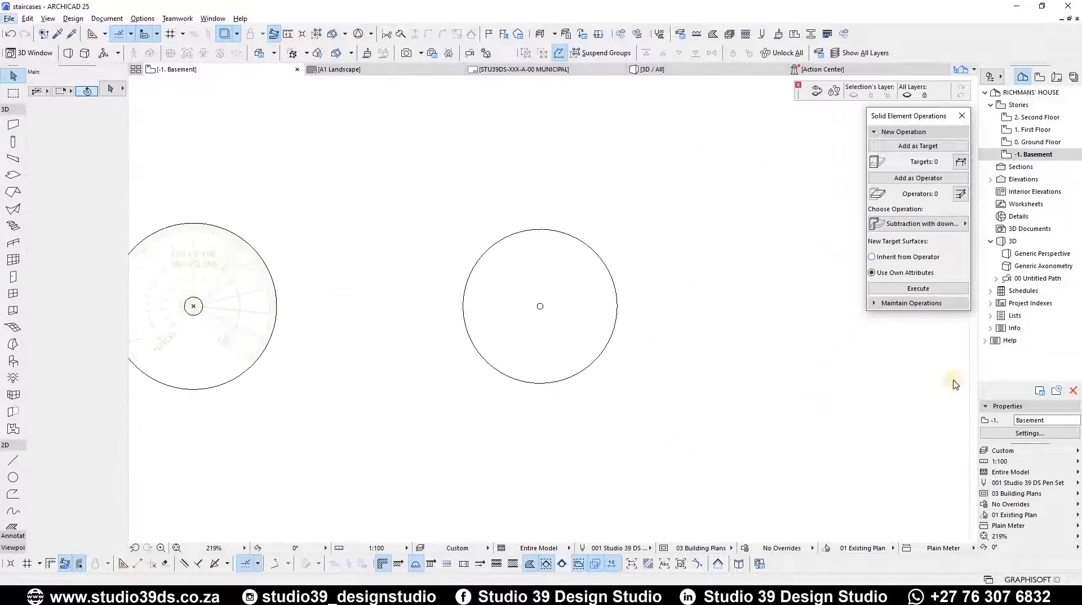
Pick up the existing round column's settings on the Ground Floor and show the Basement story as trace reference.
double_click(1040, 142)
scroll(235, 307, "up", 3)
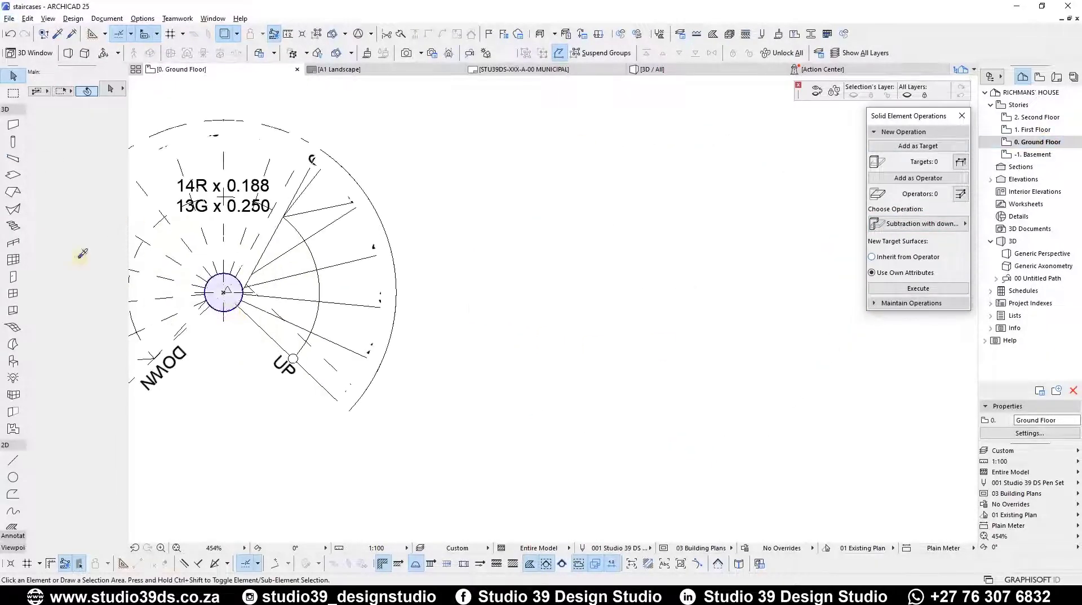
left_click(223, 292, "alt")
scroll(372, 349, "down", 4)
double_click(1033, 155)
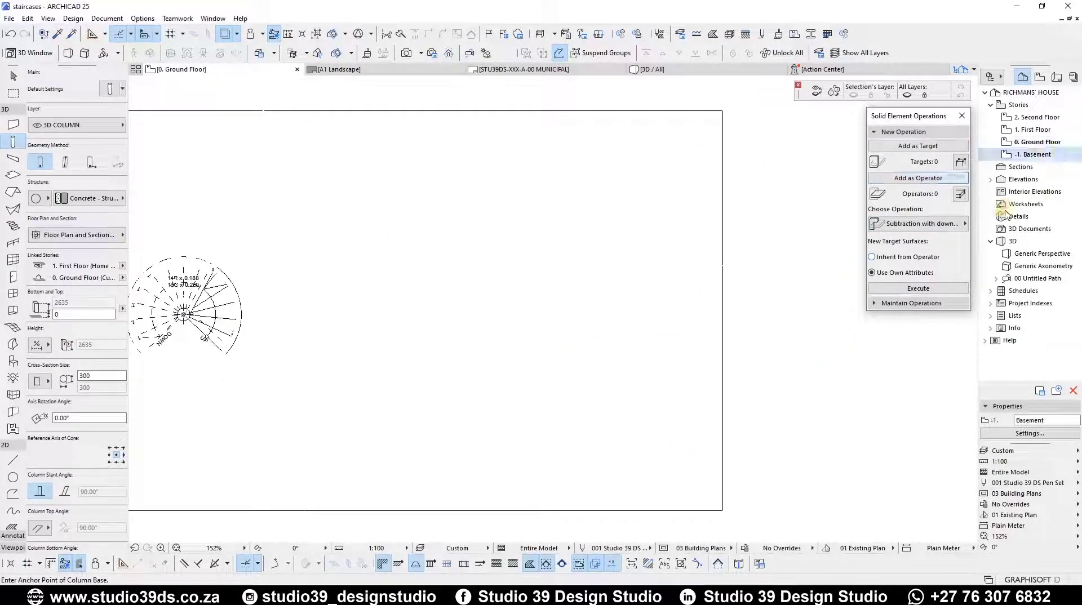
left_click(1003, 218)
Place a round Steel - Structural column of 100 mm core size at the centre of the traced circles.
scroll(205, 253, "up", 7)
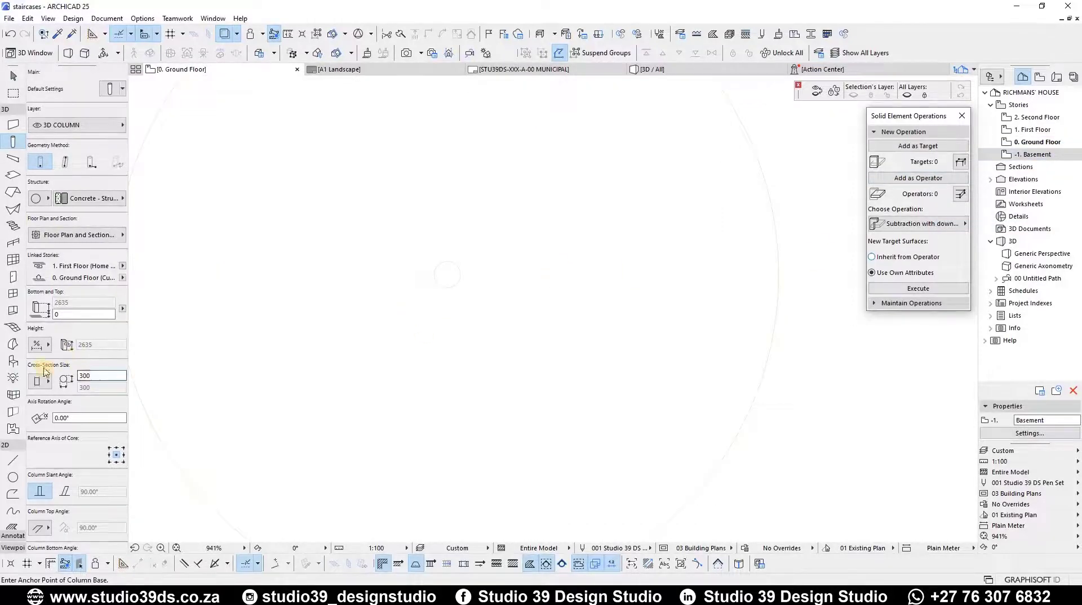
left_click(79, 200)
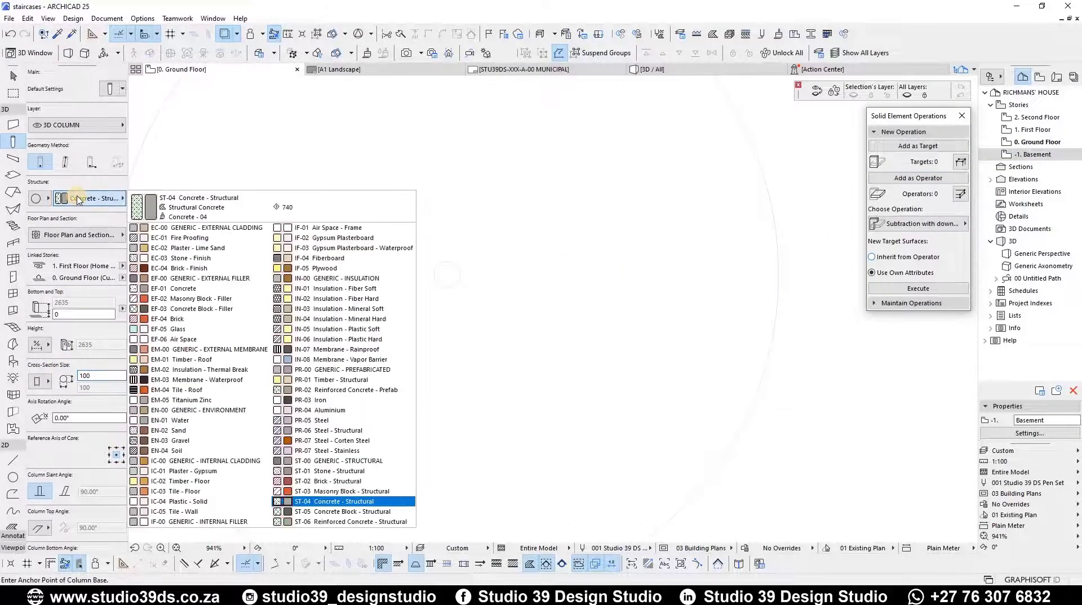
left_click(338, 430)
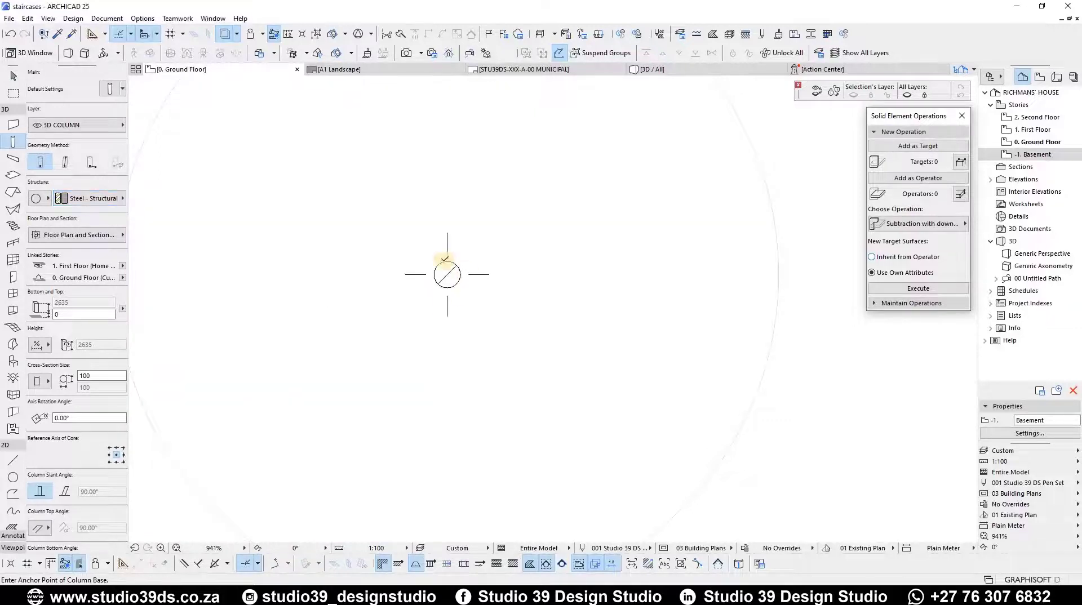
left_click(445, 265)
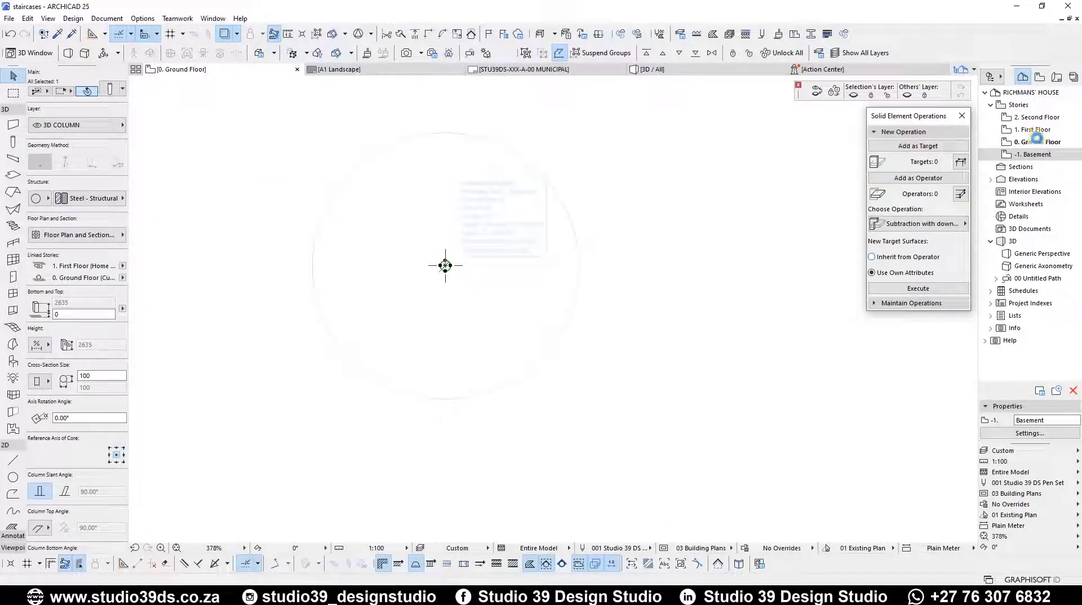
On the Ground Floor, set up the Stair tool with the Wooden Stringer Stair favorite on the 3D STAIR layer.
double_click(1038, 131)
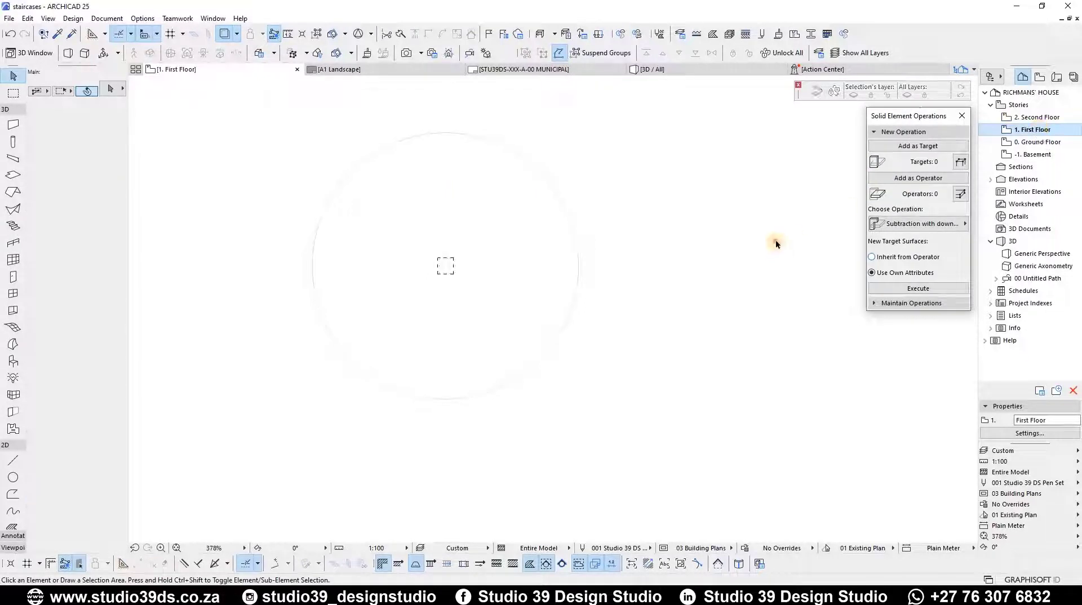
double_click(1038, 142)
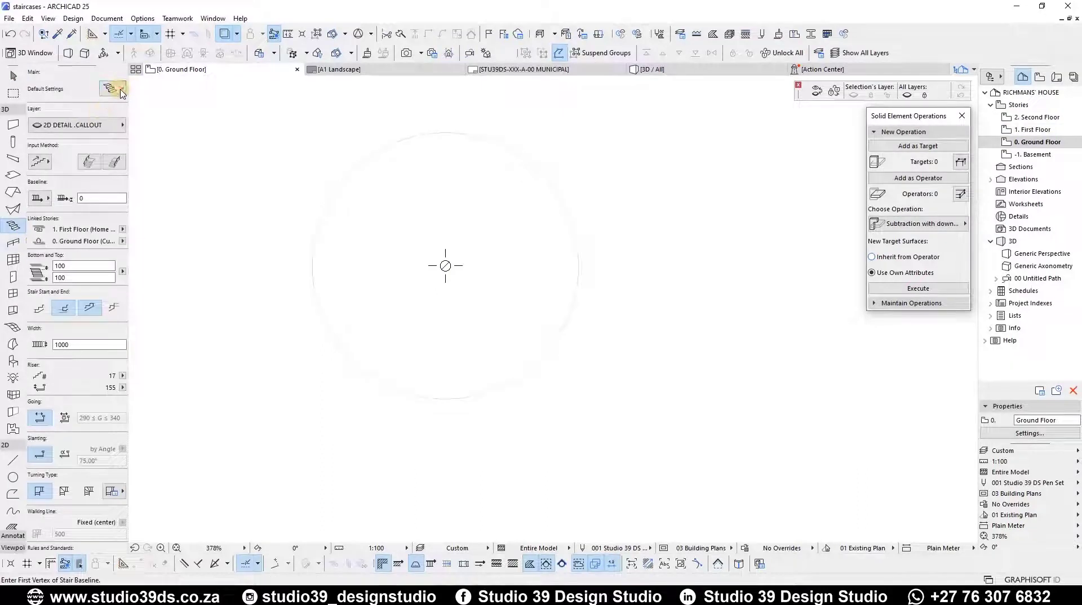
left_click(120, 92)
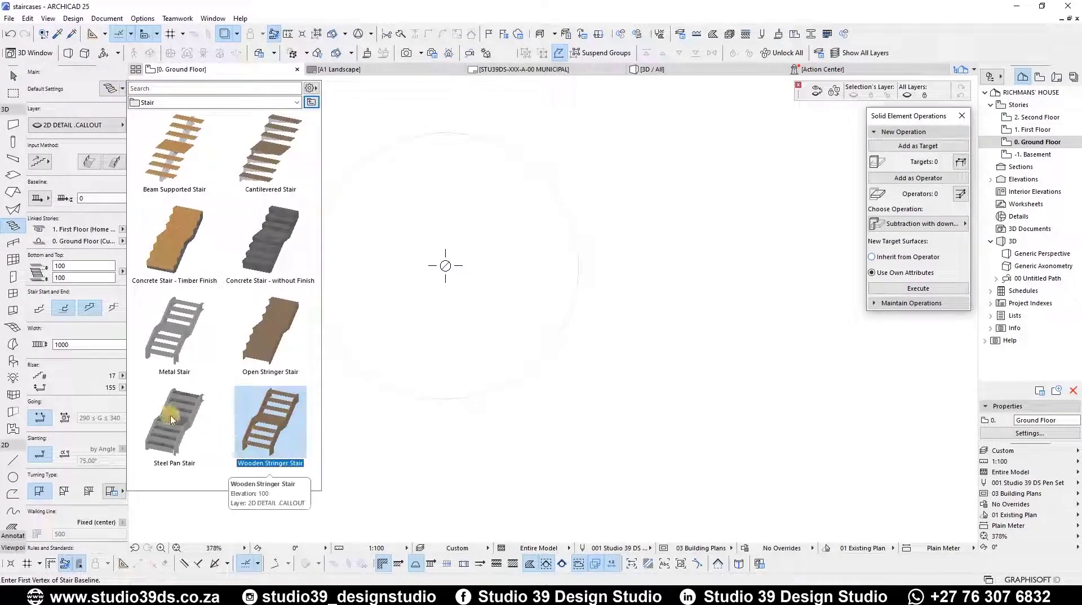
left_click(263, 416)
left_click(104, 121)
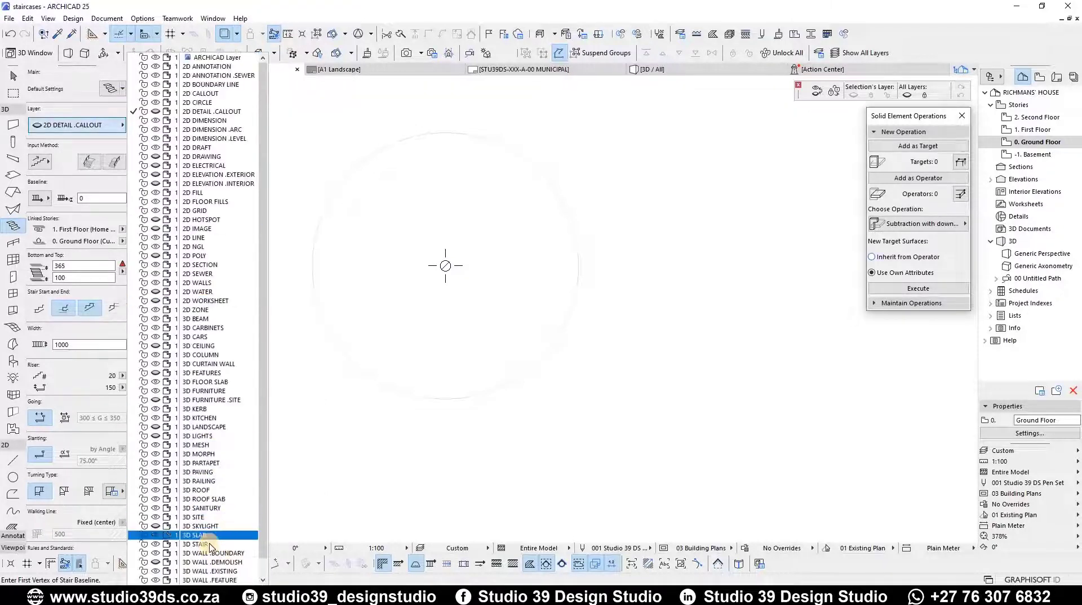
left_click(197, 544)
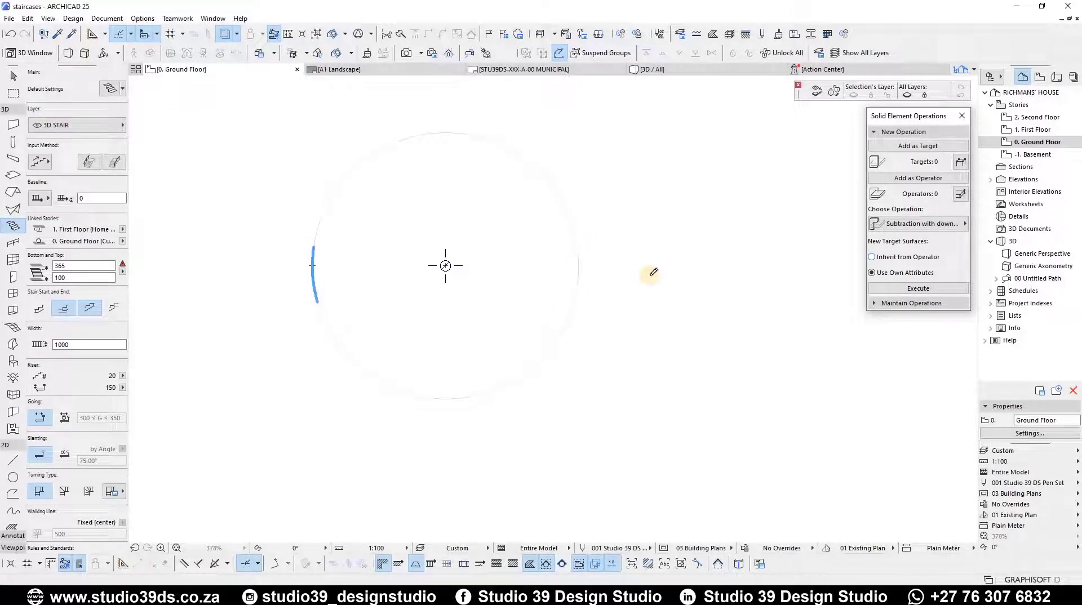
Draw the stair as a nearly full circle along the traced outer circle, centred on the steel column, and show it in 3D.
left_click(578, 259)
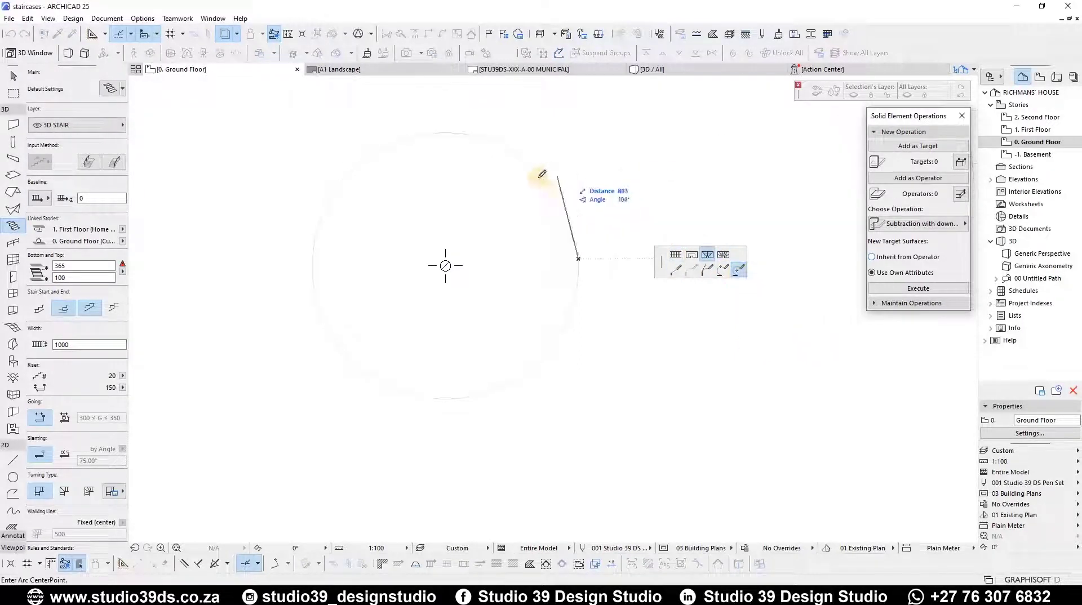
left_click(445, 265)
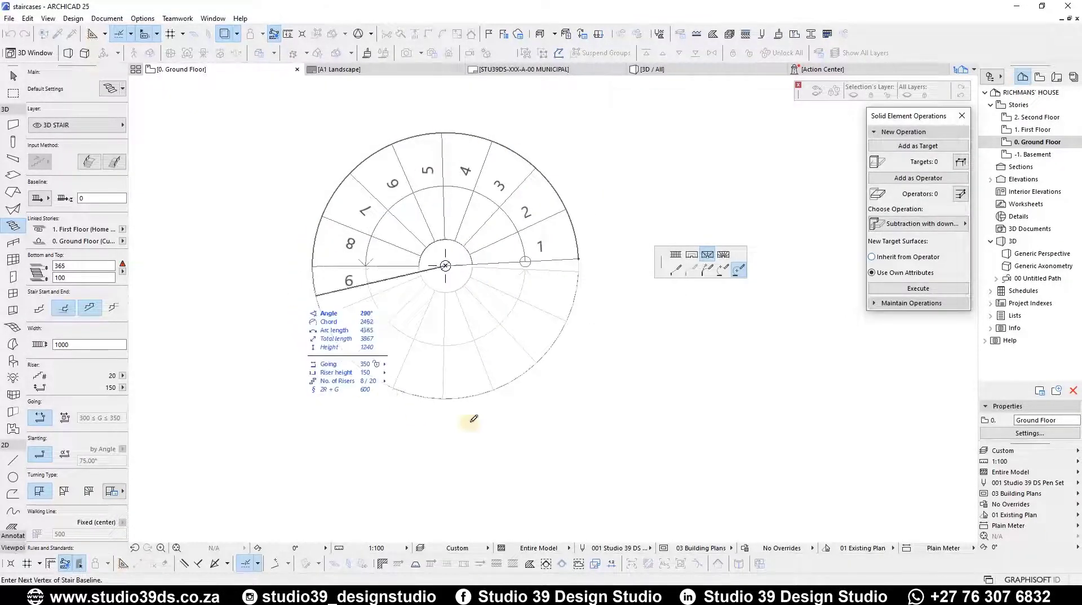
double_click(586, 266)
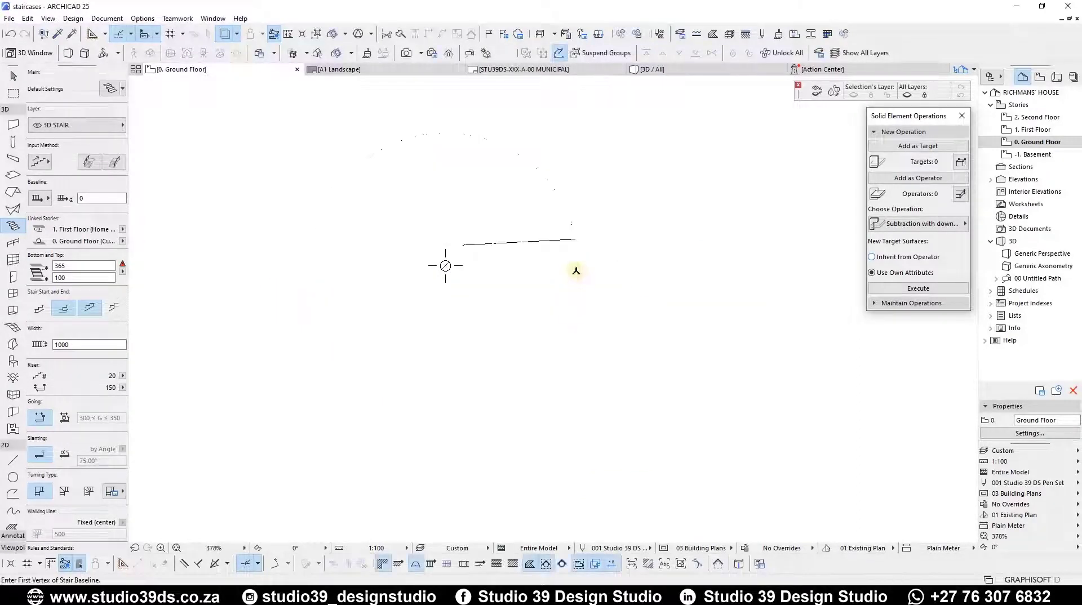
key("Escape")
left_click(533, 246)
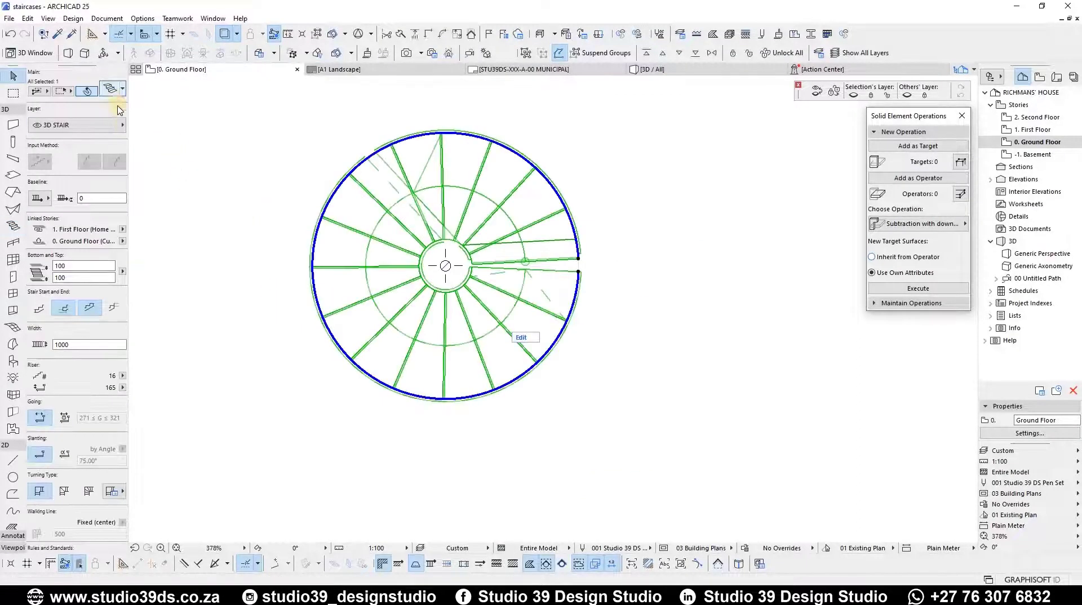
key("Escape")
key("F3")
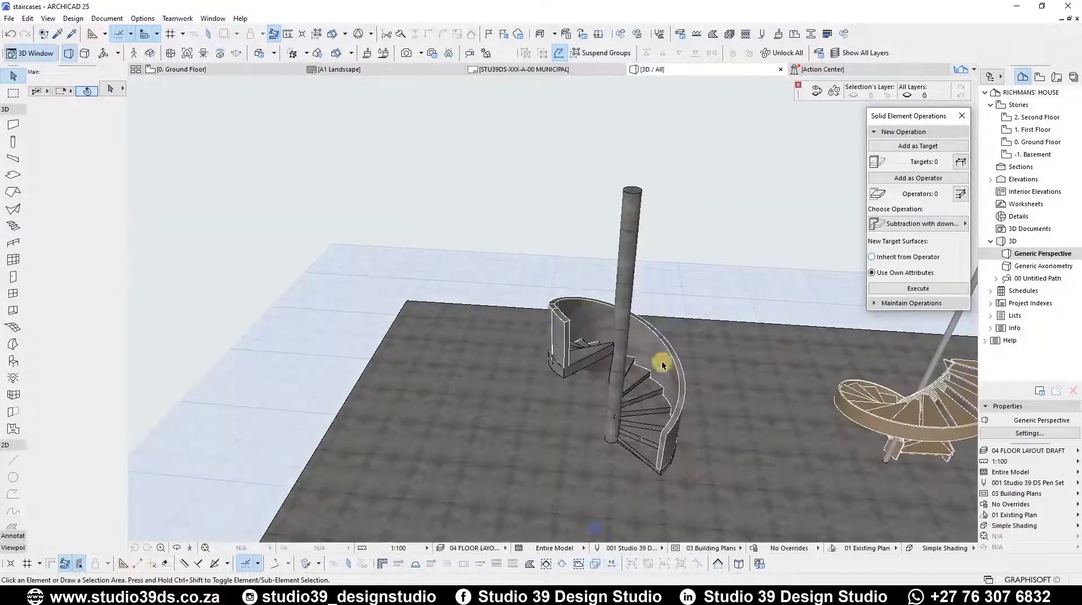
Select the wooden stringer stair around the steel column and set its width to 1200.
mouse_move(661, 358)
middle_mouse_down("shift")
mouse_move(658, 347)
mouse_move(734, 345)
mouse_move(570, 372)
mouse_move(694, 326)
mouse_move(693, 346)
middle_mouse_up("shift")
scroll(658, 346, "up", 5)
scroll(572, 369, "up", 3)
left_click(693, 345)
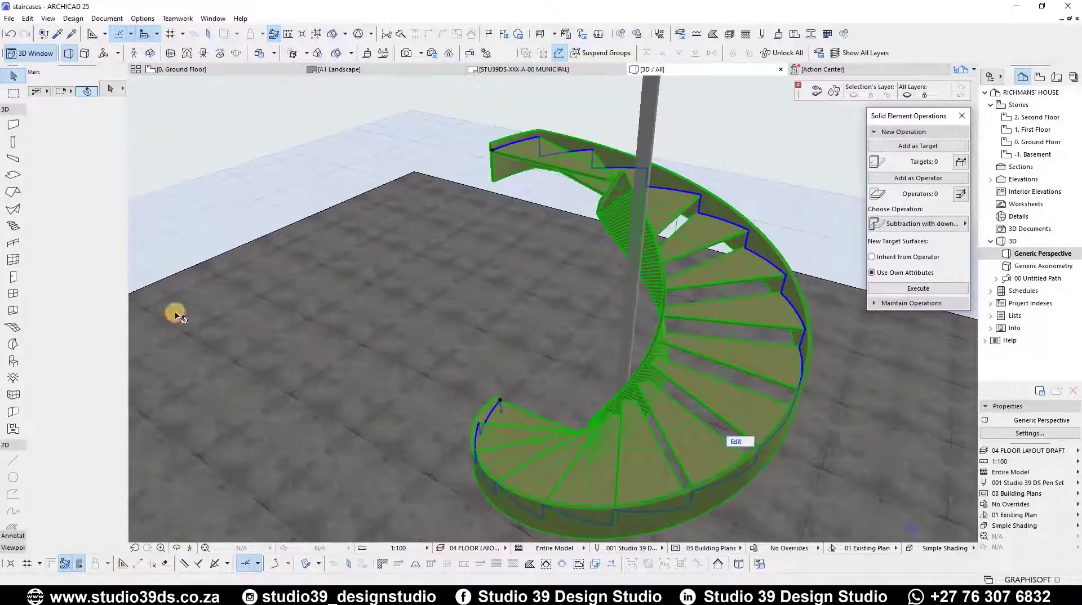
middle_click_drag(617, 357, 698, 315, "shift")
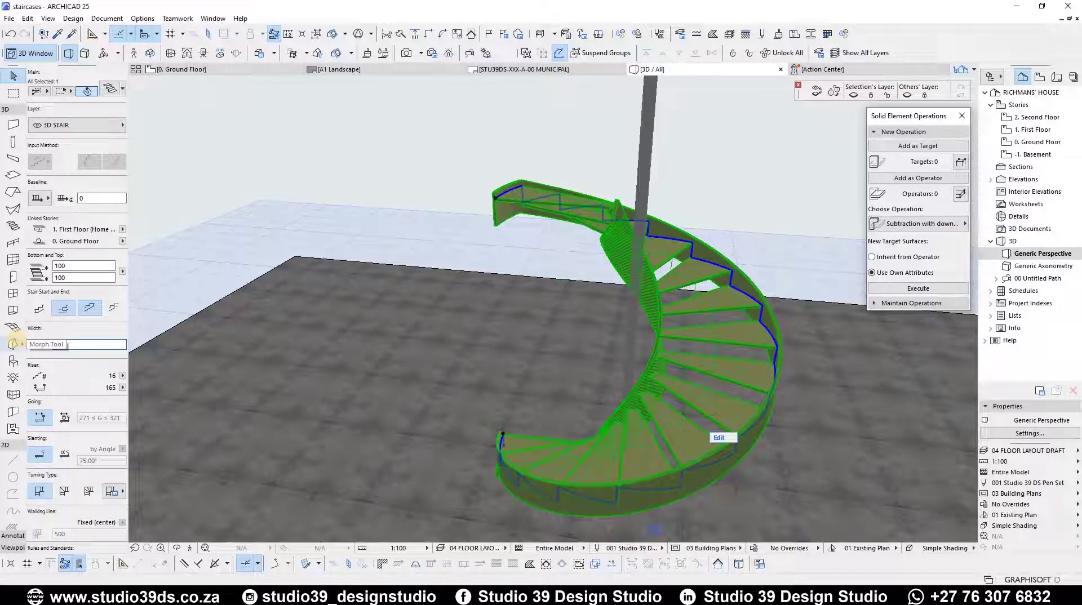
key("Return")
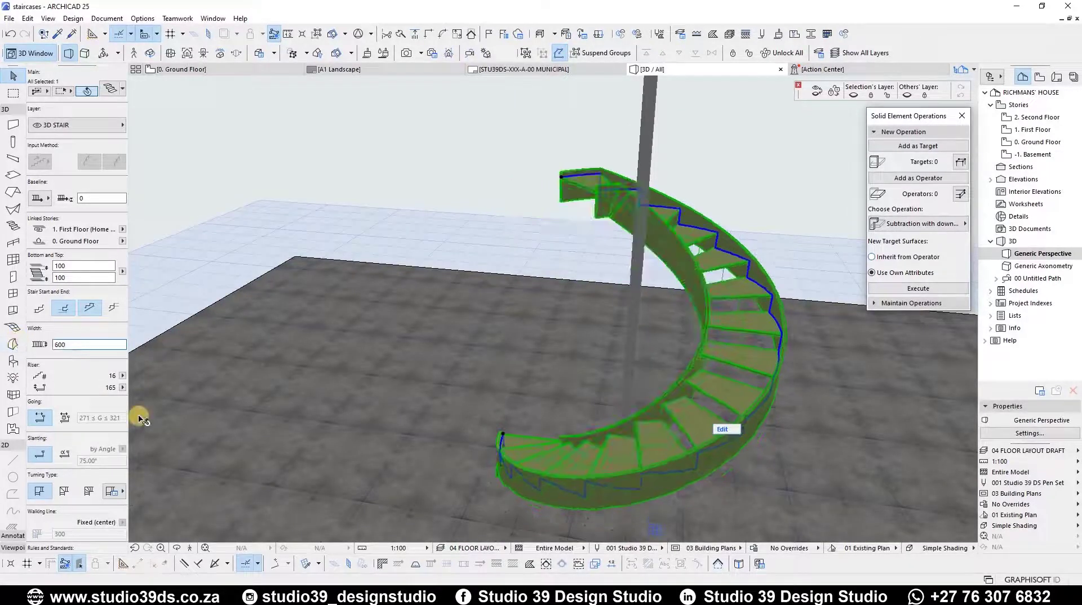
key("ctrl+z")
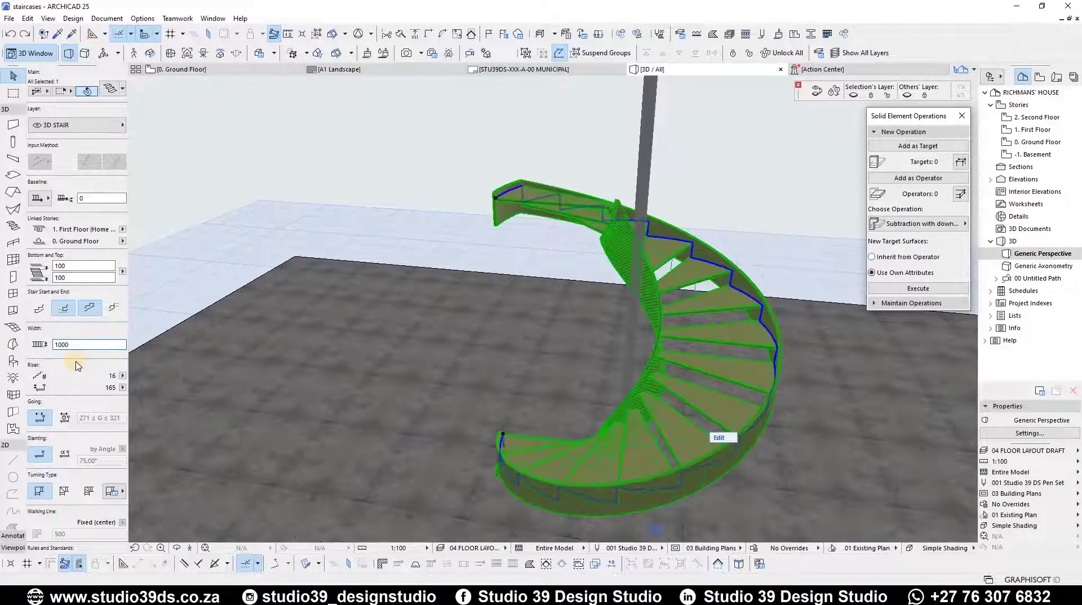
type("1200")
key("Return")
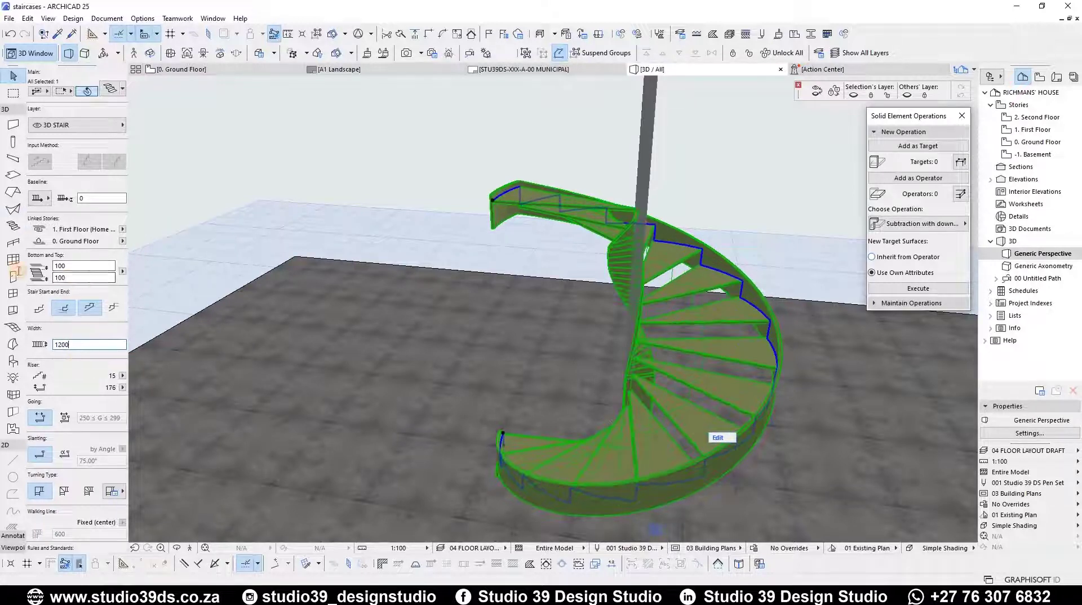
Set the wooden stair's top and bottom offsets to 0.
left_click_drag(69, 266, 33, 257)
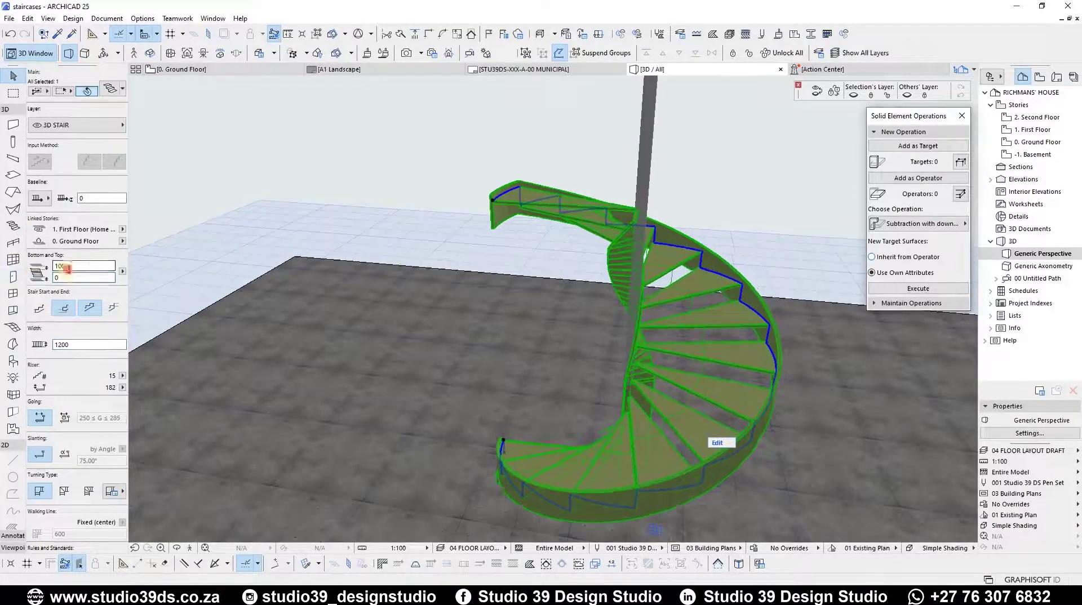
type("0")
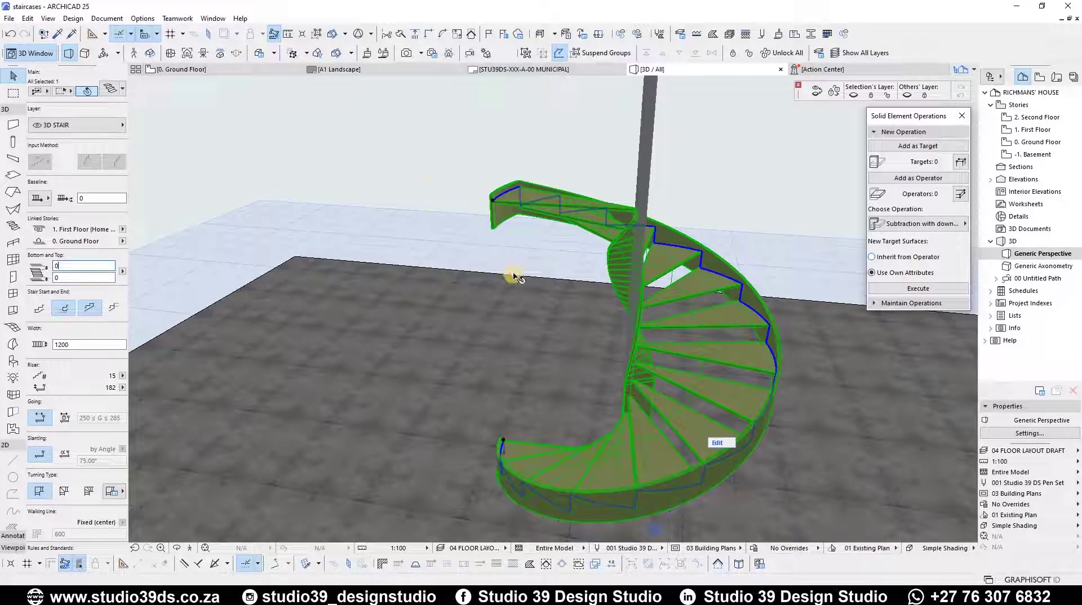
middle_click_drag(372, 253, 713, 524, "shift")
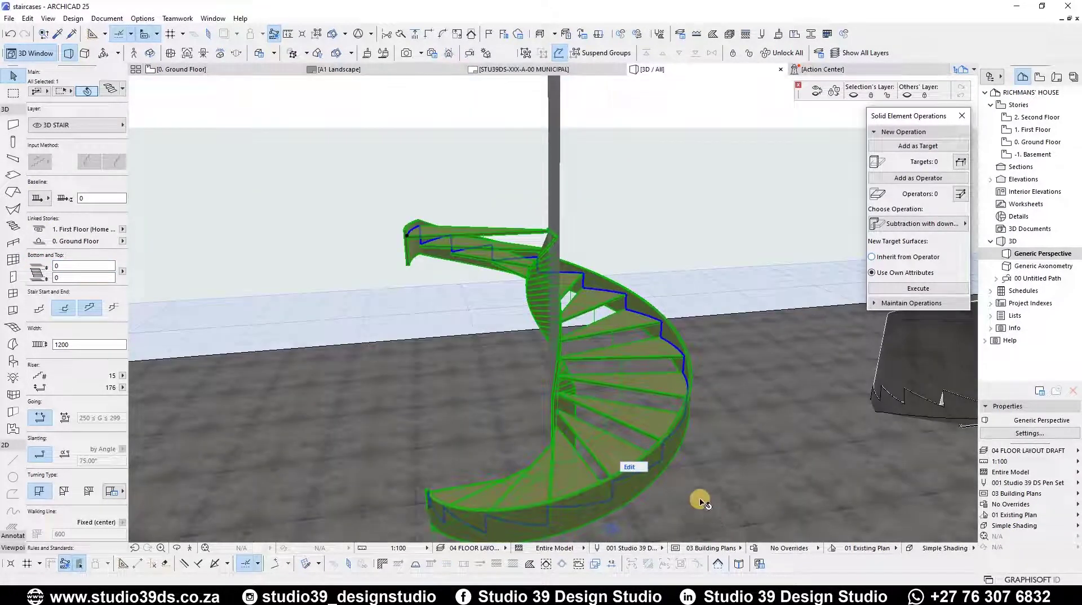
Remove the left stringer from the wooden stair's flight structure, keeping only the right one.
left_click(111, 91)
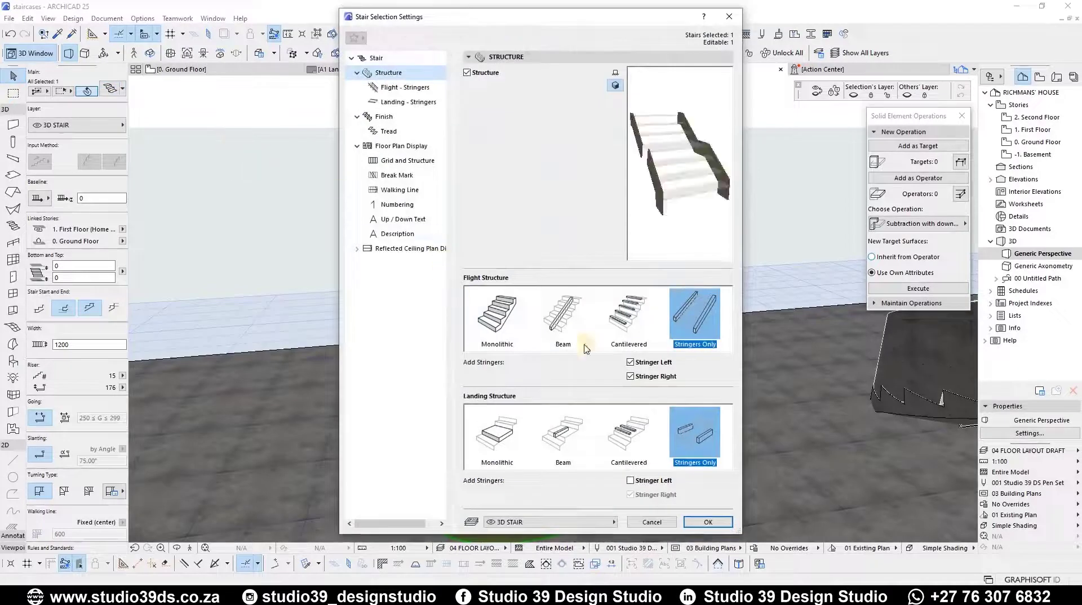
left_click(663, 368)
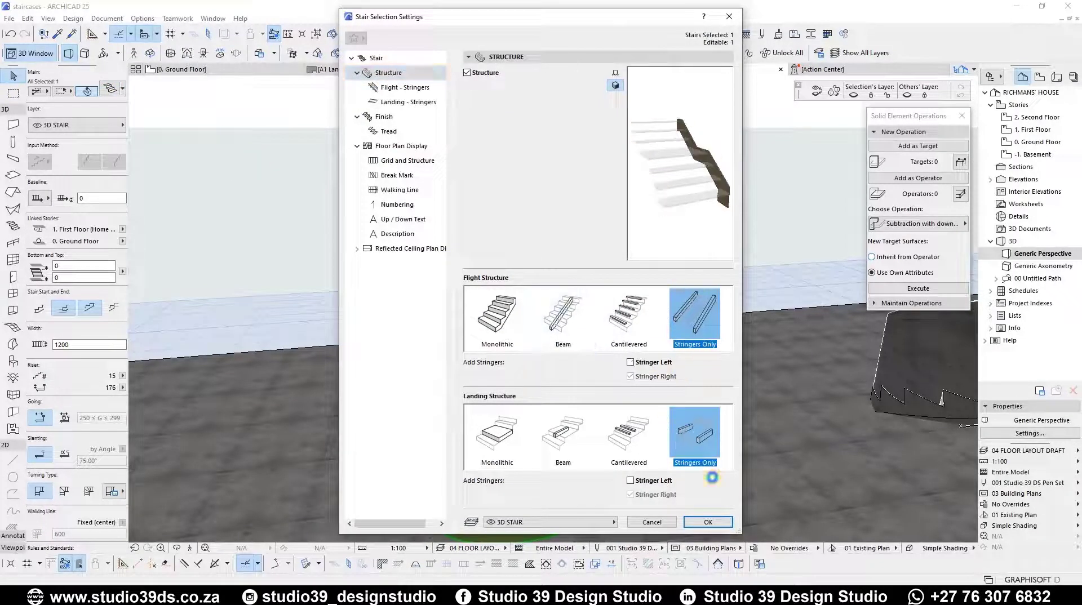
left_click(708, 523)
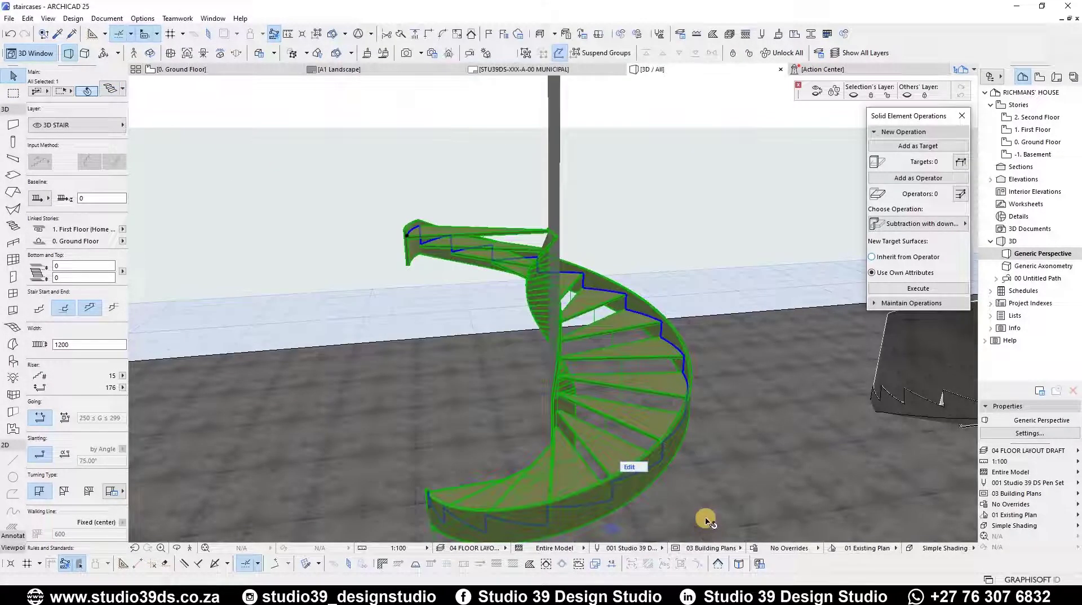
key("Escape")
middle_click_drag(551, 352, 667, 358, "shift")
In the wooden stair's flight stringer settings, set the right stringer's dimensions to 50, 300 and 100.
left_click(582, 338)
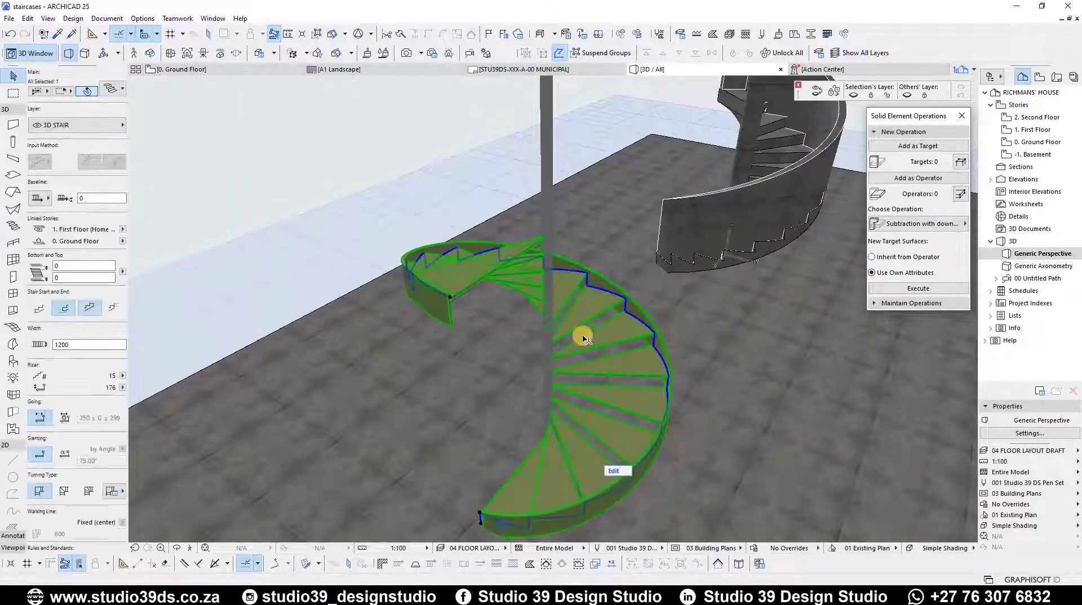
middle_click_drag(583, 338, 467, 258, "shift")
middle_click_drag(507, 213, 356, 288, "shift")
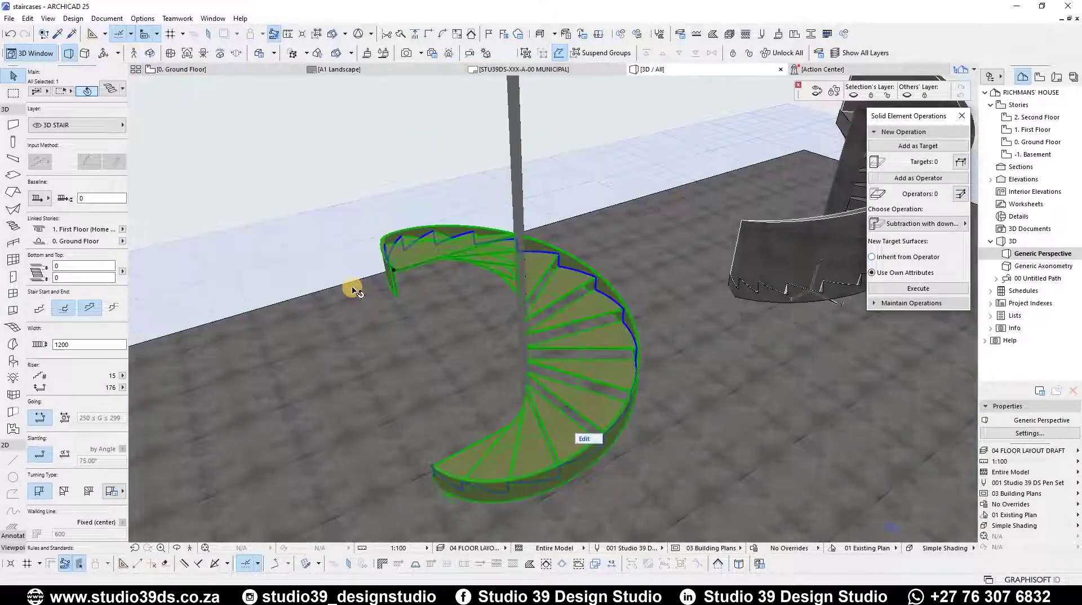
key("ctrl+t")
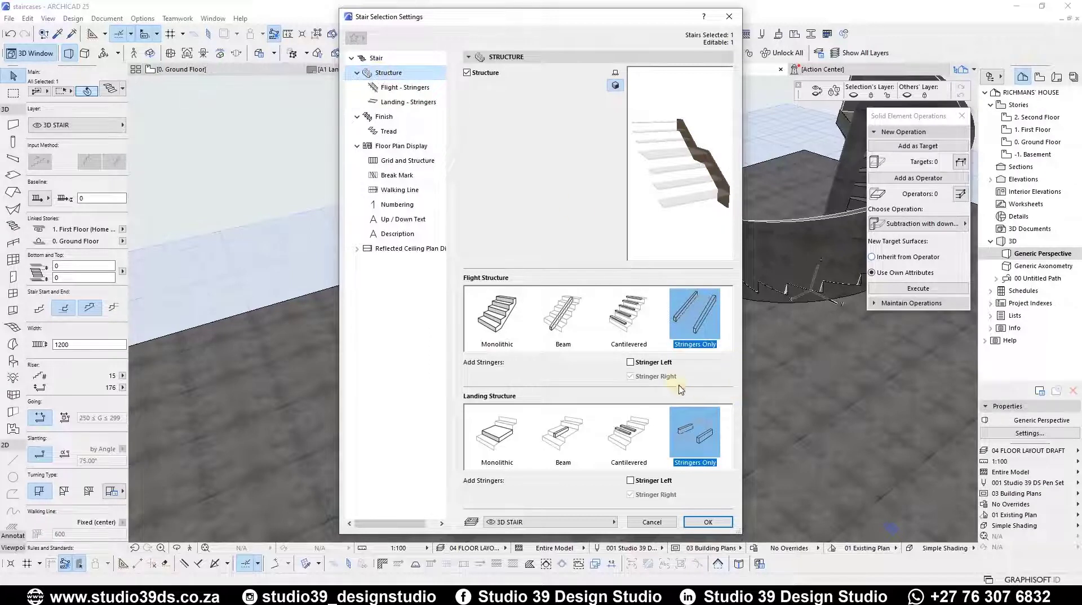
left_click(383, 88)
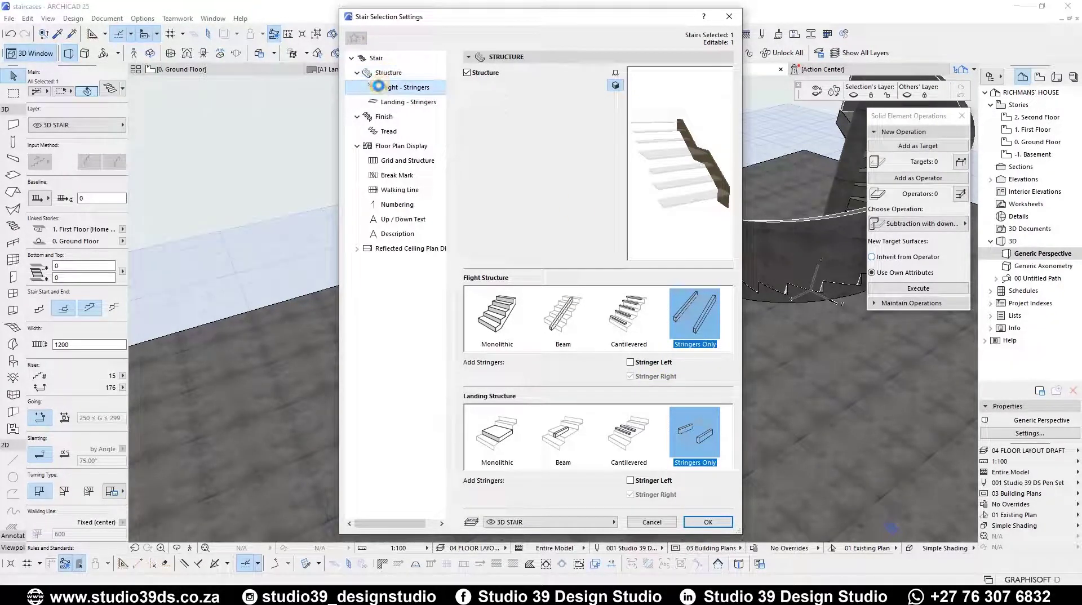
left_click_drag(522, 160, 475, 153)
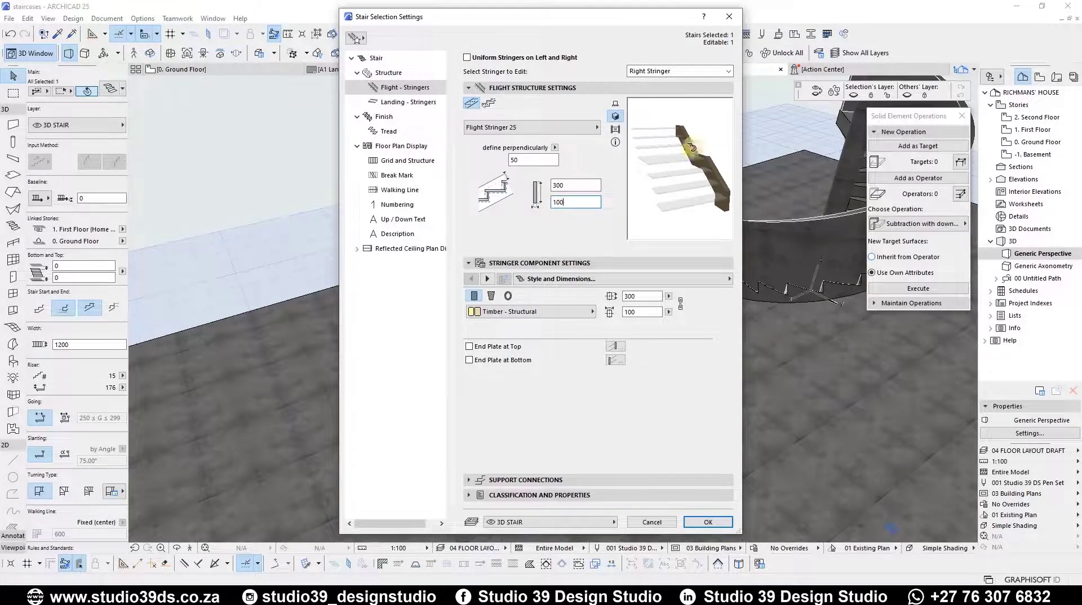
left_click(709, 522)
scroll(618, 354, "up", 3)
scroll(620, 344, "down", 8)
middle_click_drag(616, 337, 954, 320, "shift")
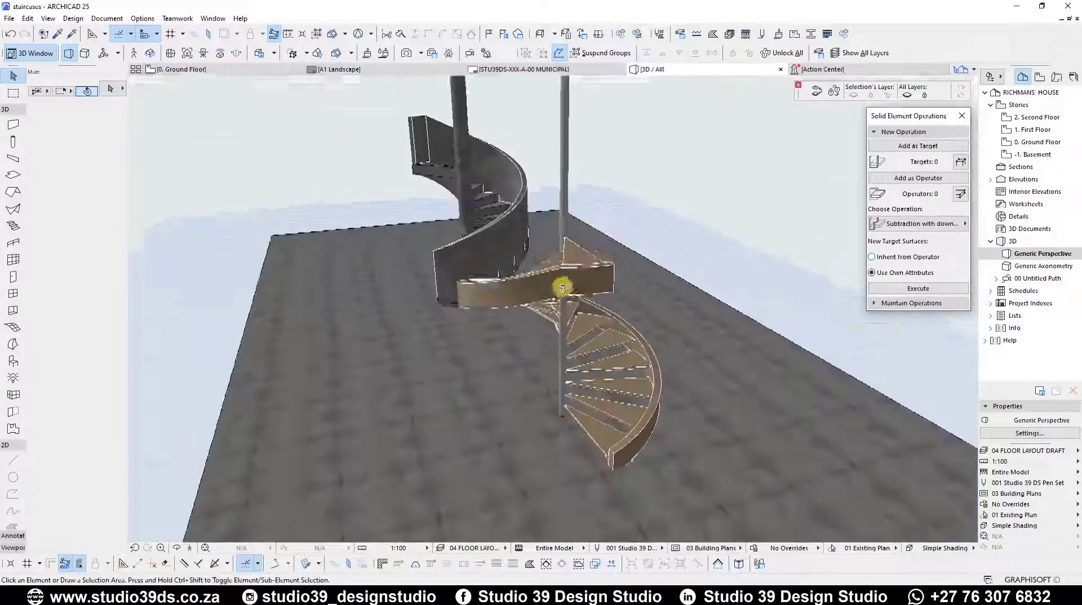
Set up the Railing tool with the Frameless Glass Railing favorite.
middle_click_drag(611, 356, 540, 351, "shift")
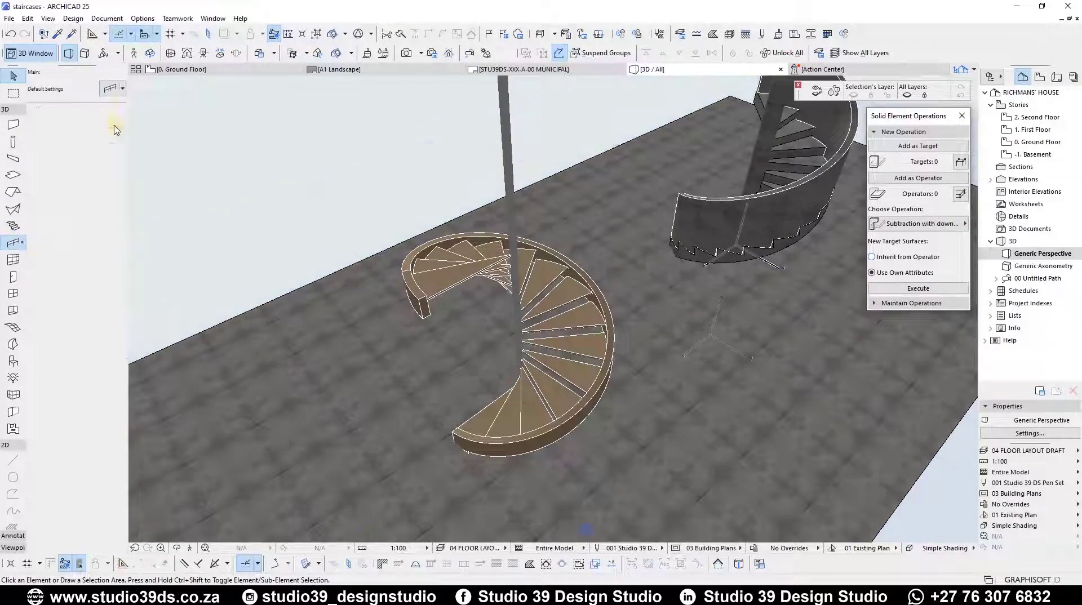
left_click(13, 242)
left_click(123, 89)
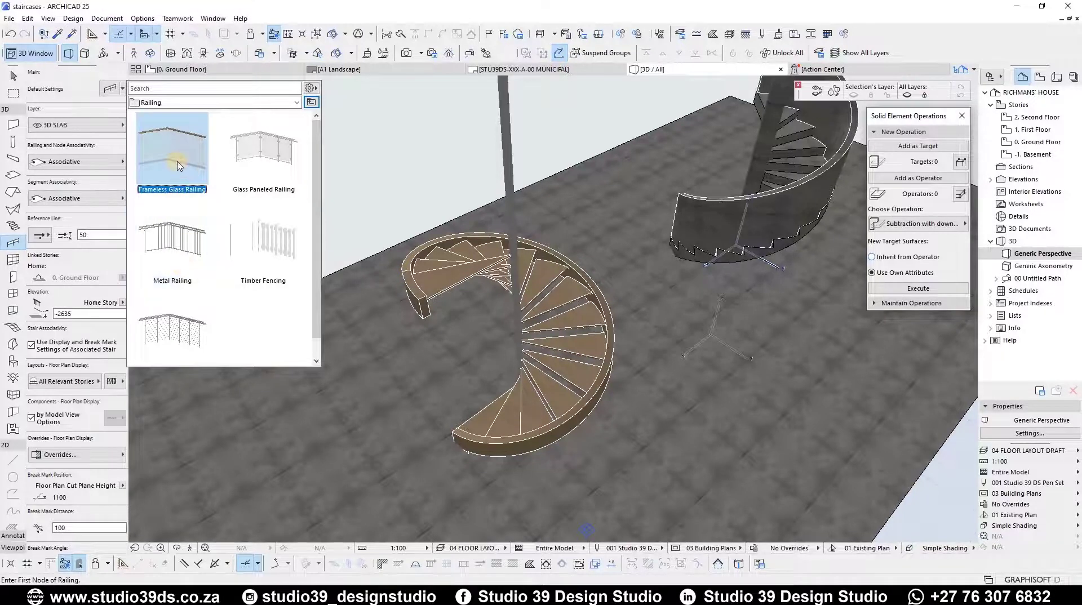
left_click(626, 329)
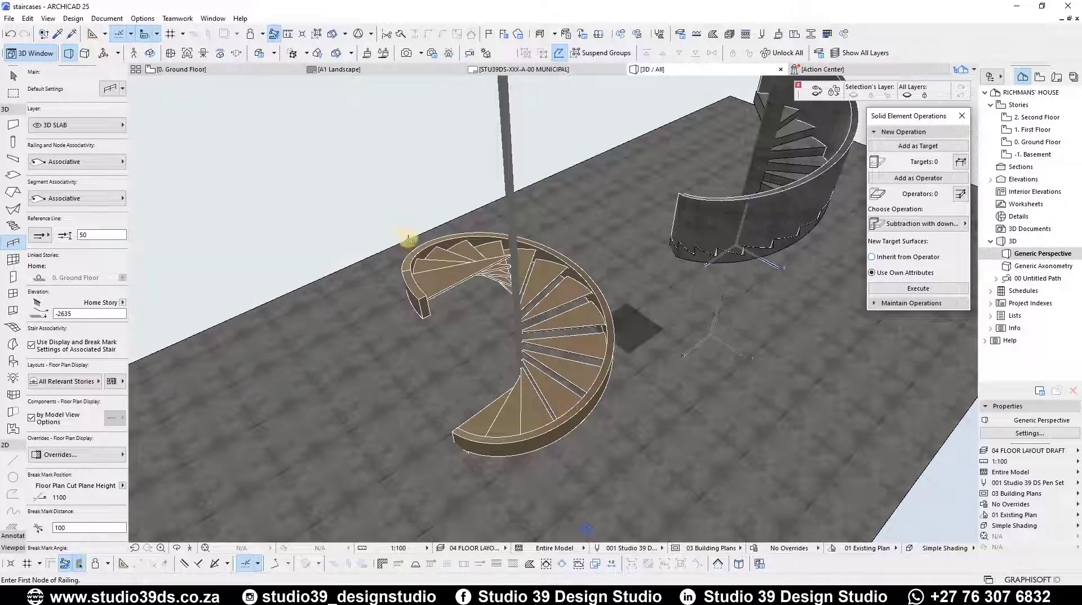
Review the default railing's panel fixing, inner post, toprail and segment settings.
left_click(104, 91)
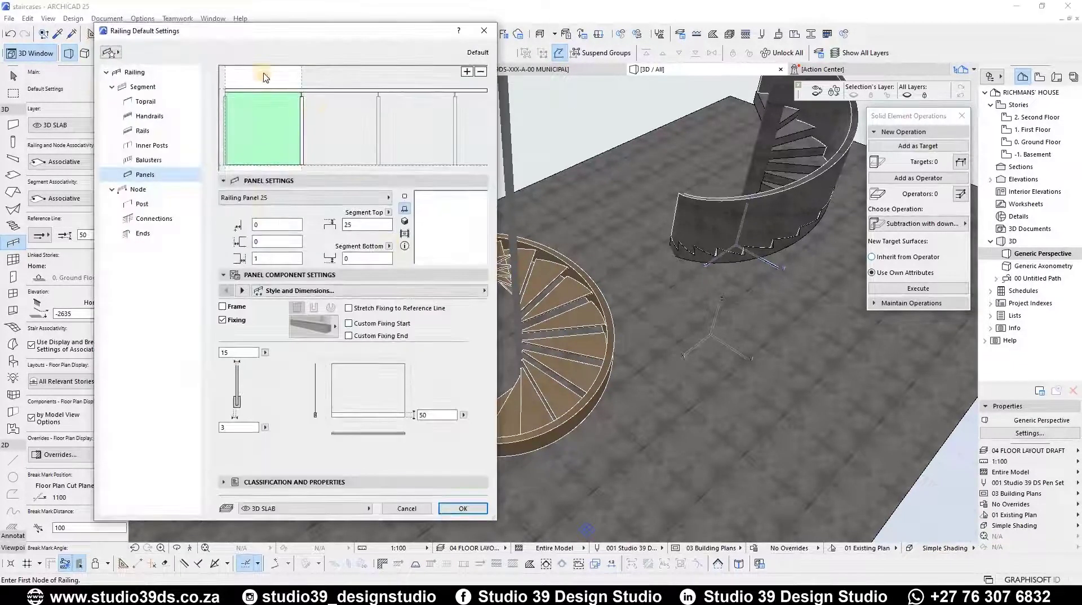
left_click(313, 327)
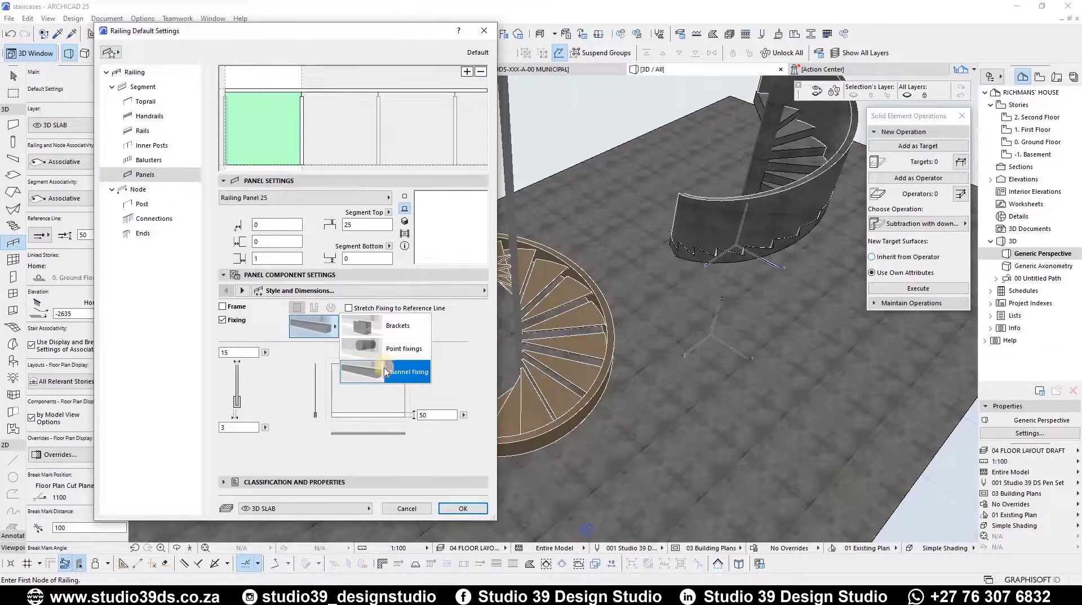
left_click(586, 421)
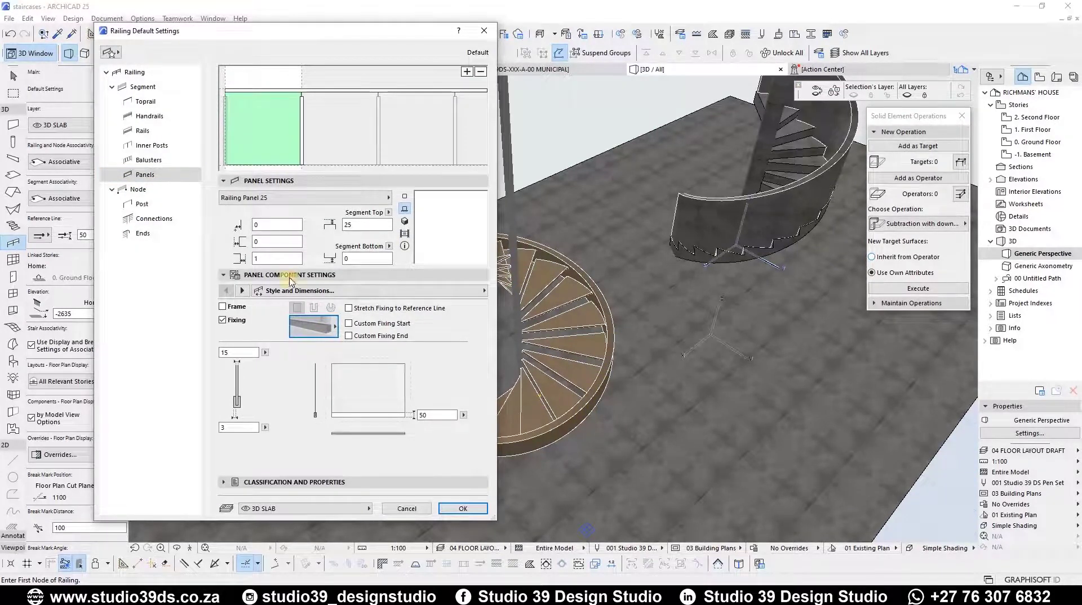
left_click(302, 110)
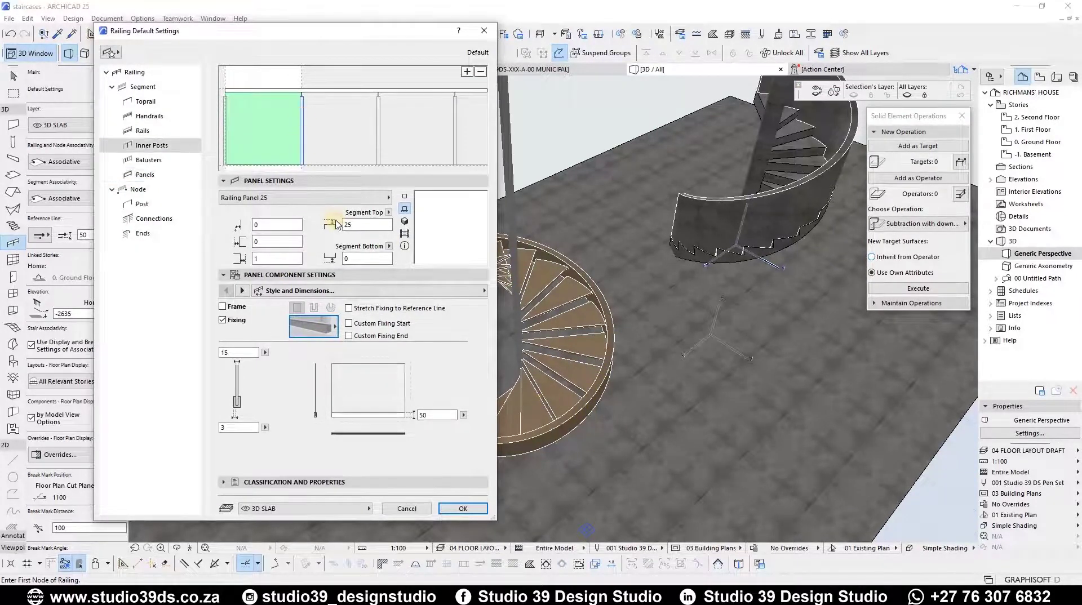
left_click(318, 90)
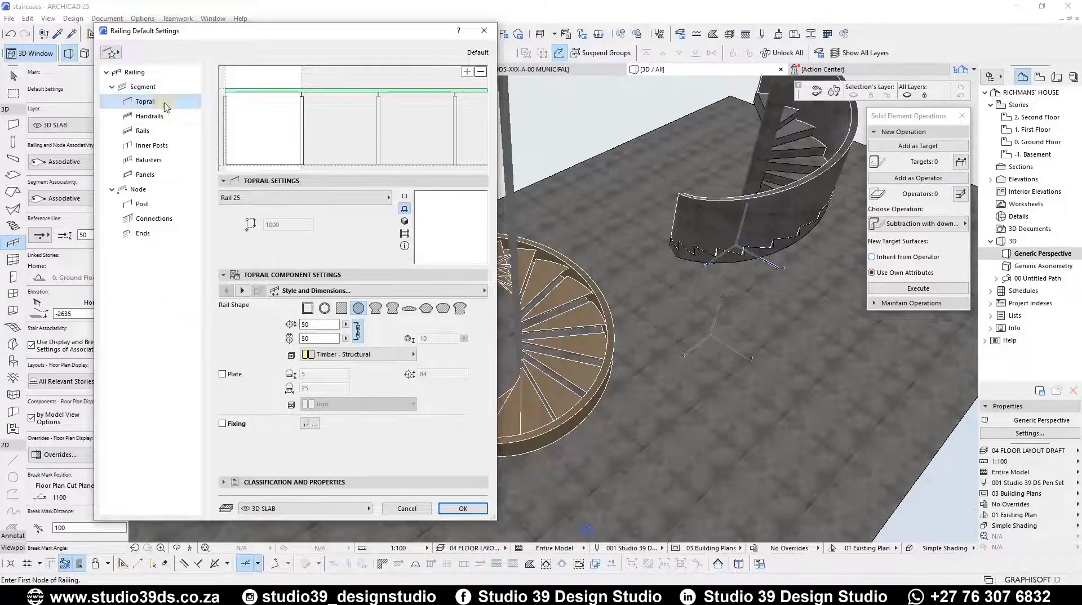
left_click(302, 140)
left_click(143, 86)
left_click(463, 508)
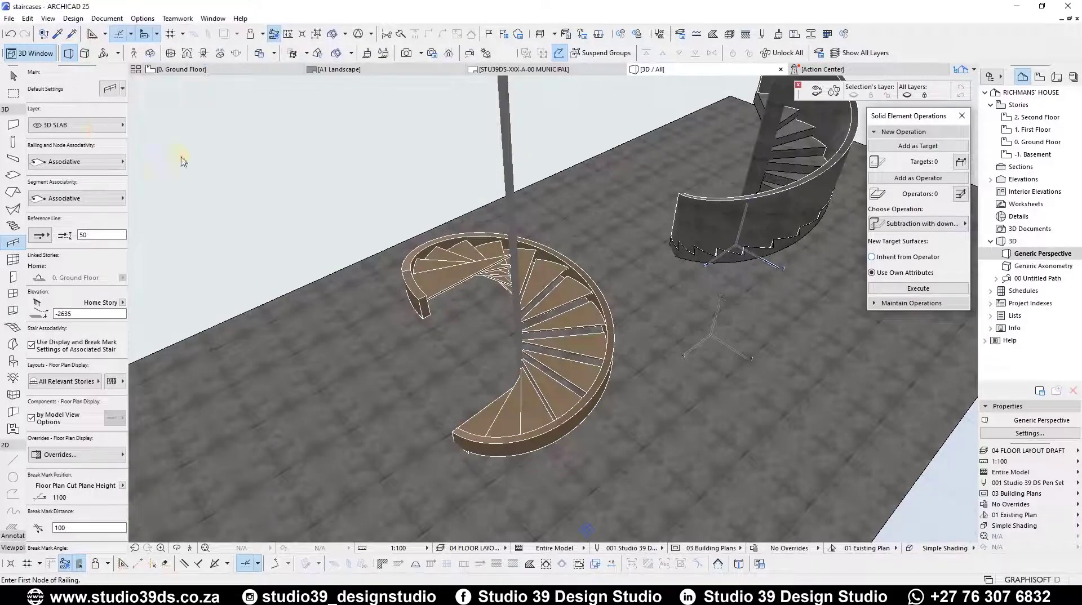
Assign the railing to the 3D RAILING layer and place it along the outer edge of the wooden stair.
left_click(97, 125)
scroll(532, 441, "up", 2)
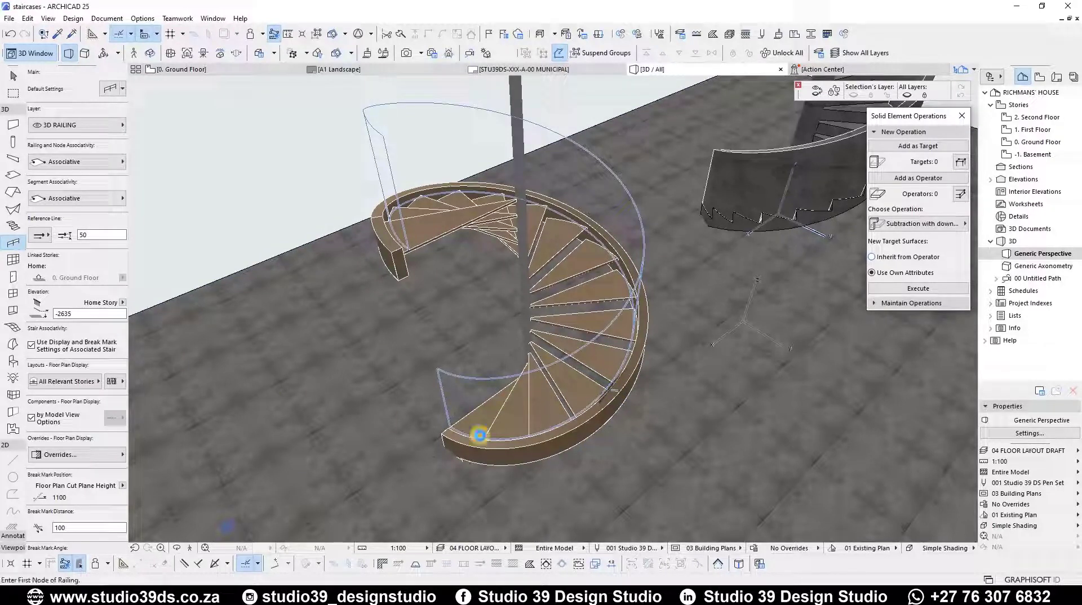
left_click(487, 435)
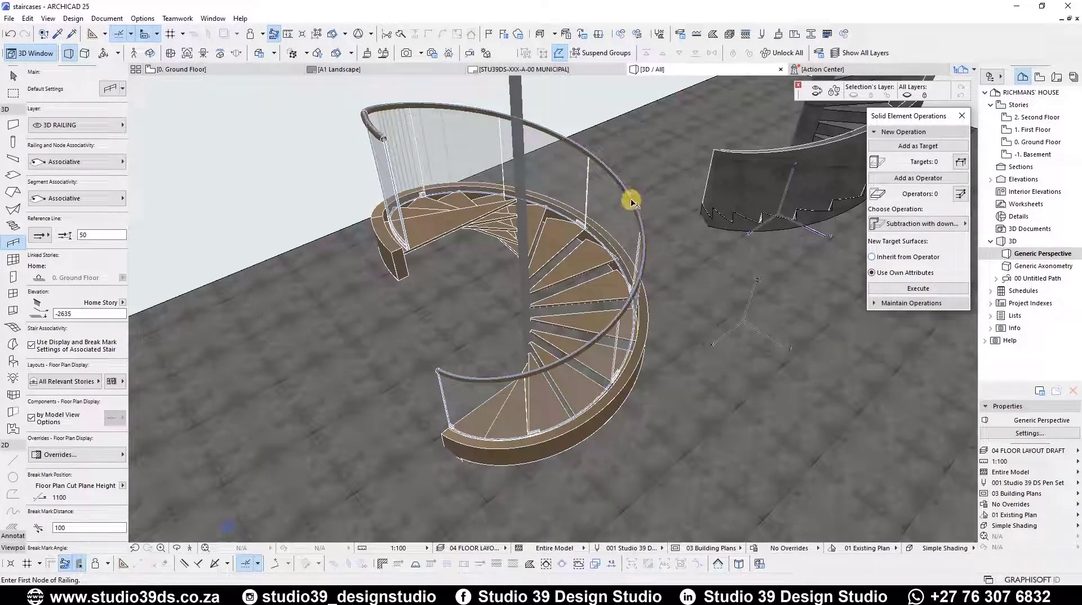
key("Escape")
Change the glass railing's segment reference line location to Left, keeping its offset of 50.
left_click(592, 271)
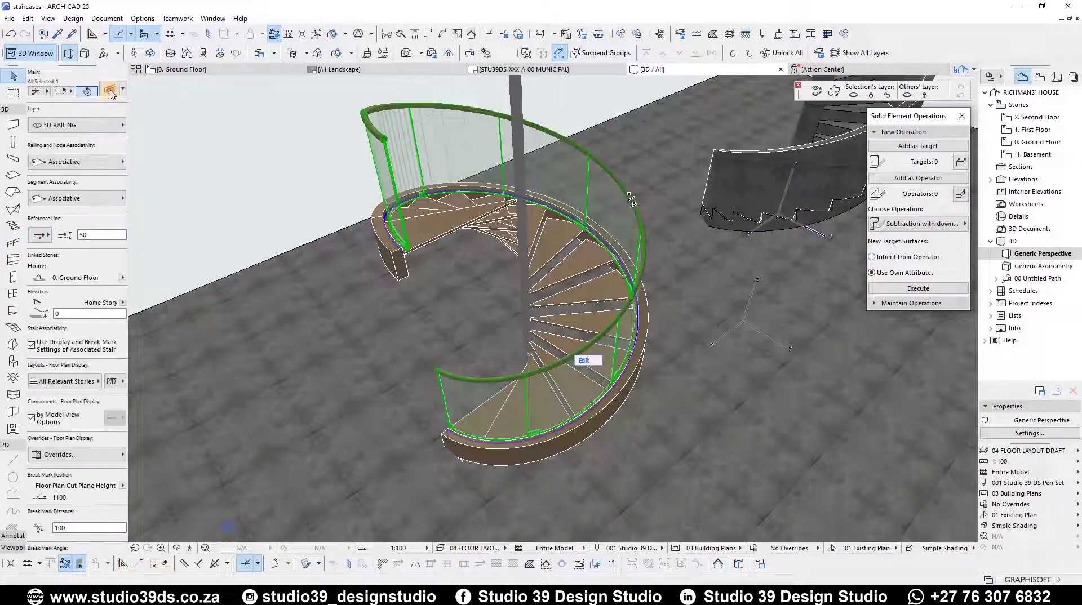
double_click(569, 415)
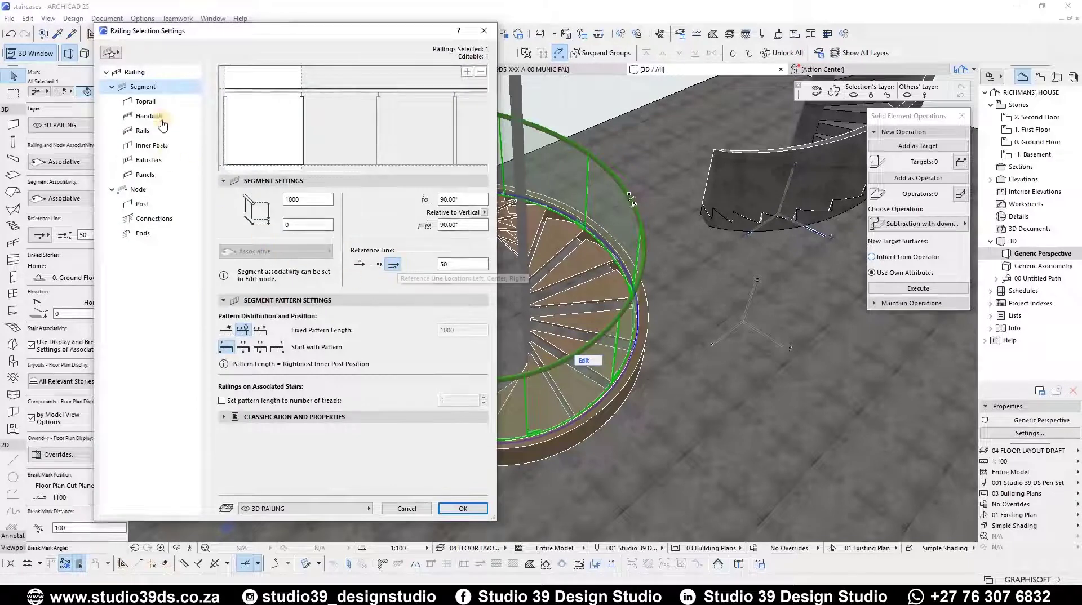
left_click(147, 103)
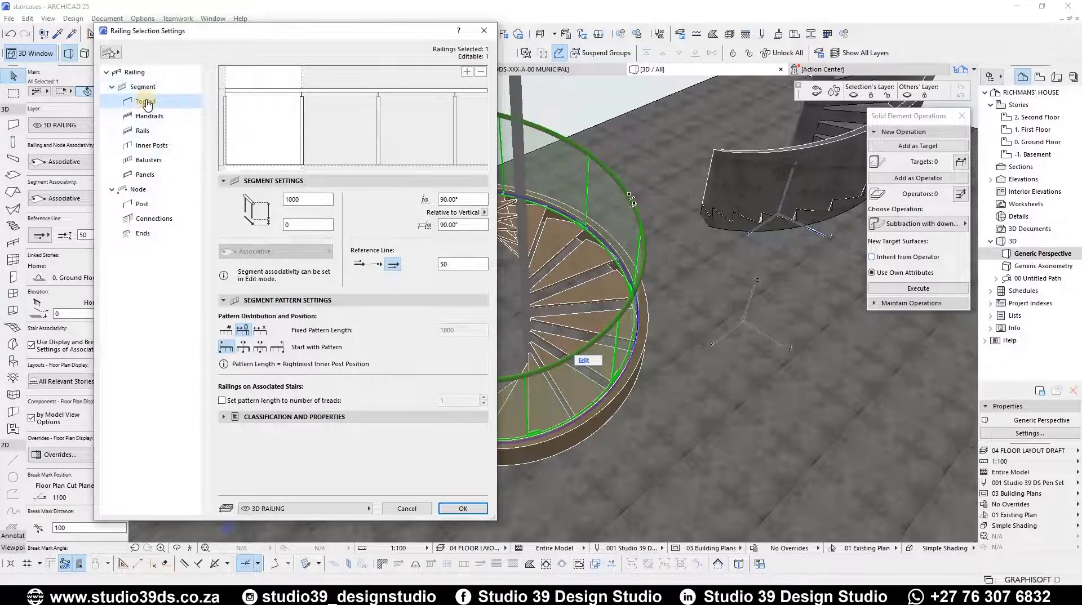
left_click(143, 89)
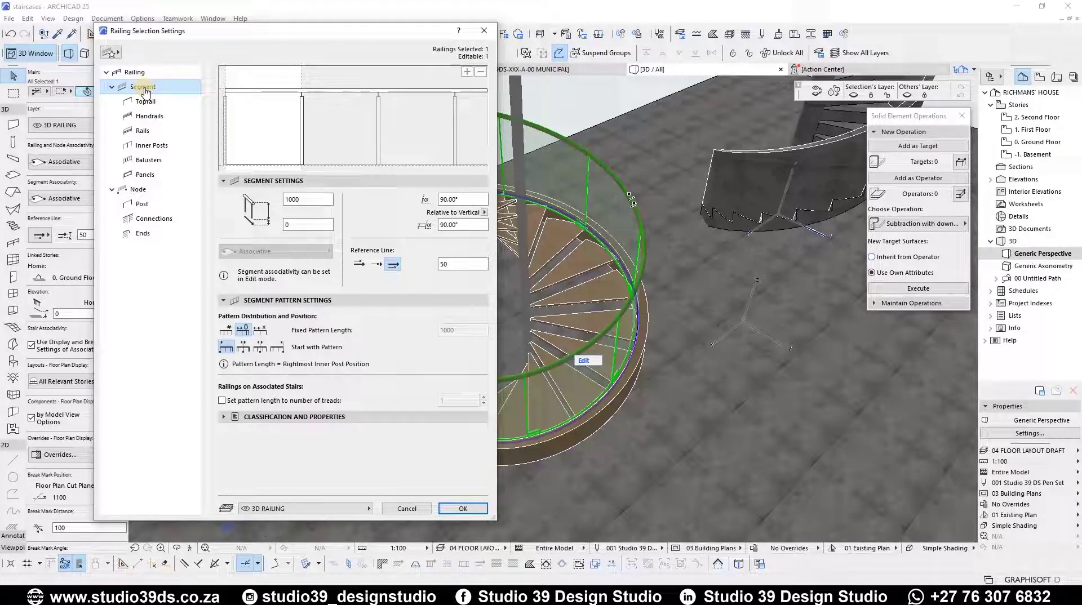
left_click(262, 130)
left_click(358, 264)
left_click(463, 509)
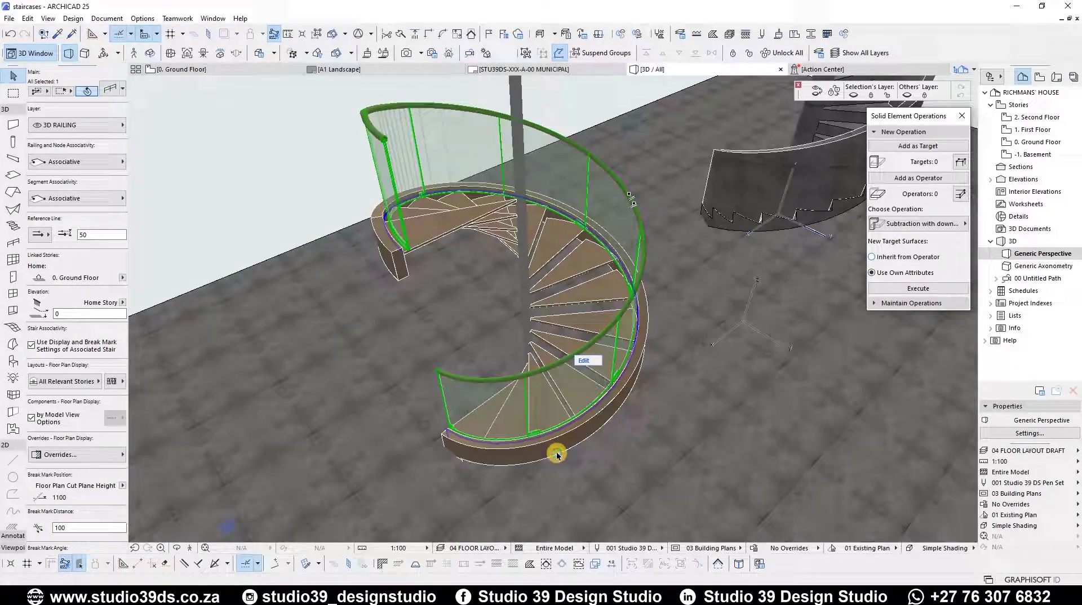
scroll(628, 349, "up", 10)
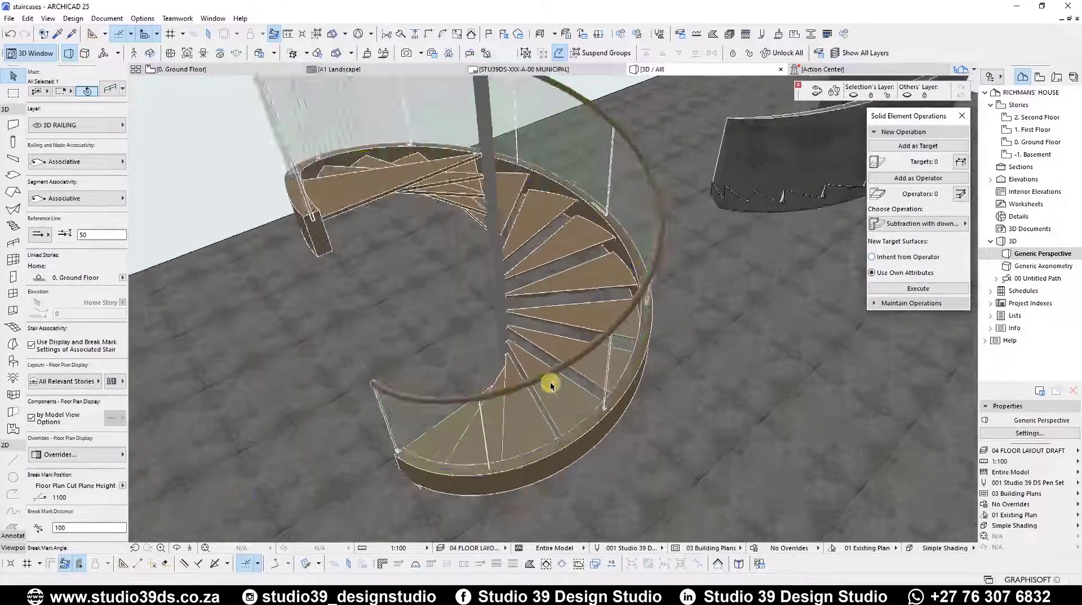
scroll(615, 291, "down", 15)
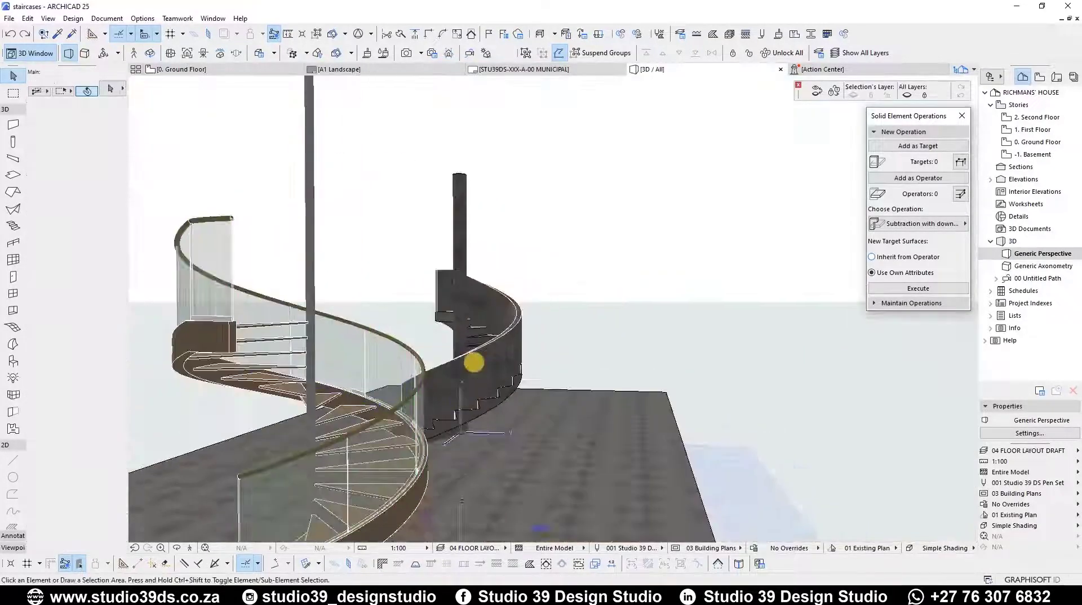
On the Ground Floor plan, rotate the wooden stair and its railing about 90° clockwise around the steel column's centre.
key("F2")
scroll(544, 352, "down", 1)
scroll(528, 338, "up", 7)
key("ctrl+d")
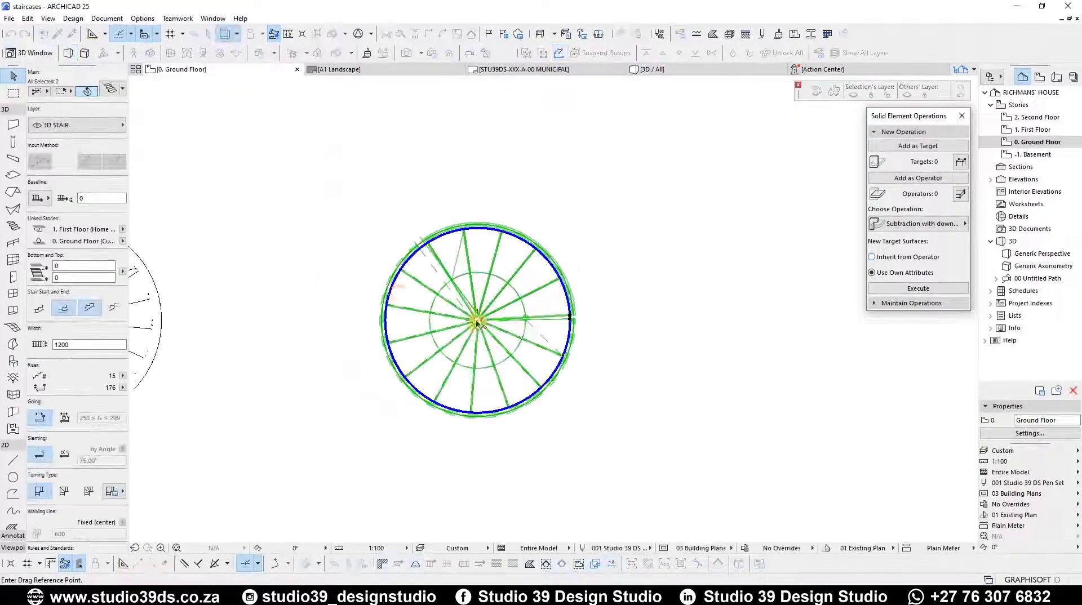
left_click(478, 322)
key("ctrl+e")
scroll(433, 329, "up", 10)
left_click(570, 307)
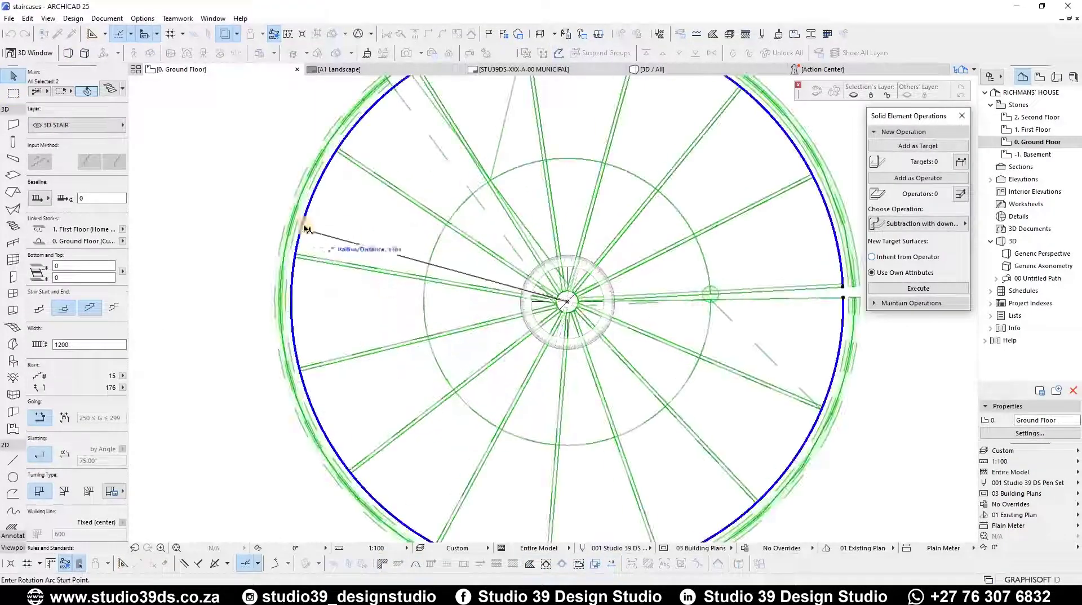
left_click(291, 310)
scroll(561, 99, "down", 5)
middle_click_drag(555, 85, 502, 222)
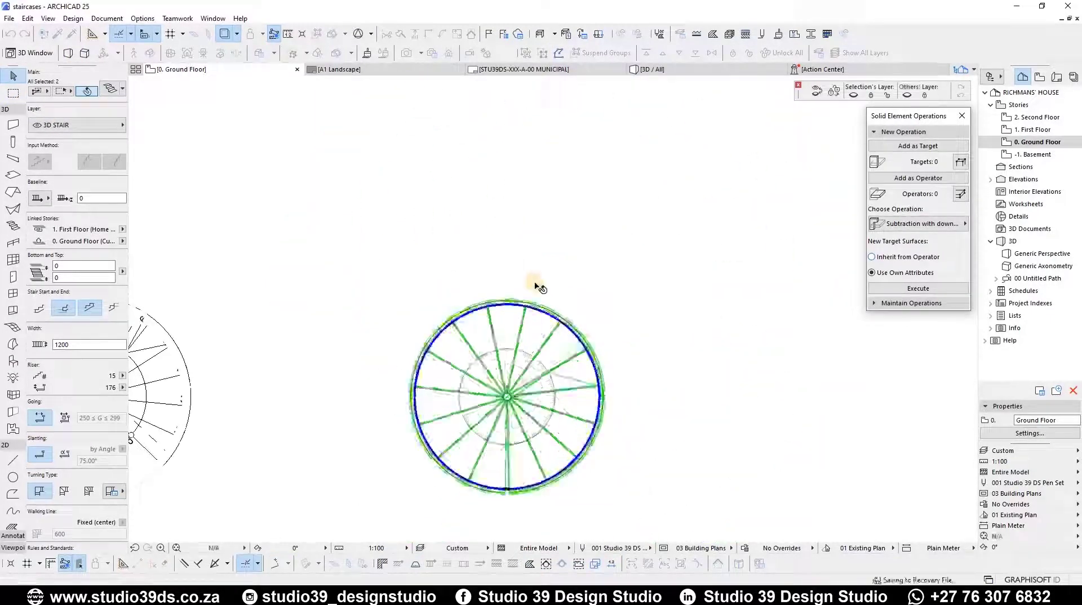
left_click(502, 222)
In the 3D view, lower the tops of both columns to about the level of the stairs' top treads.
key("F3")
middle_click_drag(643, 351, 307, 101, "shift")
left_click_drag(289, 140, 793, 240)
left_click(345, 185)
left_click(357, 357)
key("Escape")
Open the PhotoRendering settings, frame both staircases in perspective and bring up the image size options.
scroll(357, 356, "up", 2)
middle_click_drag(447, 389, 499, 311)
scroll(499, 312, "down", 1)
left_click(432, 53)
middle_click_drag(729, 316, 564, 406, "shift")
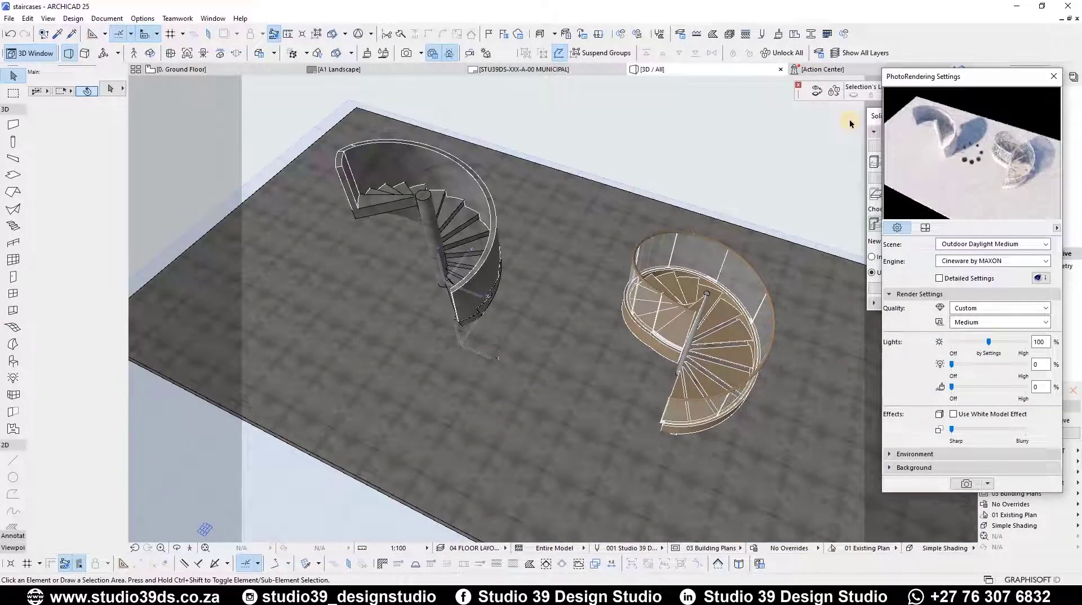
middle_click_drag(622, 330, 532, 349, "shift")
left_click_drag(999, 74, 994, 185)
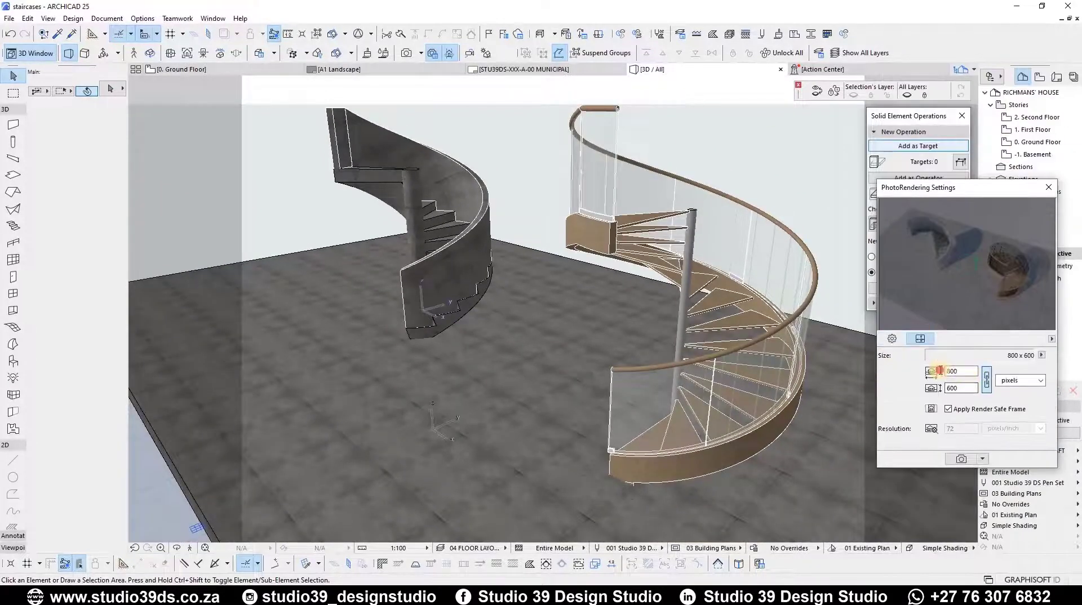